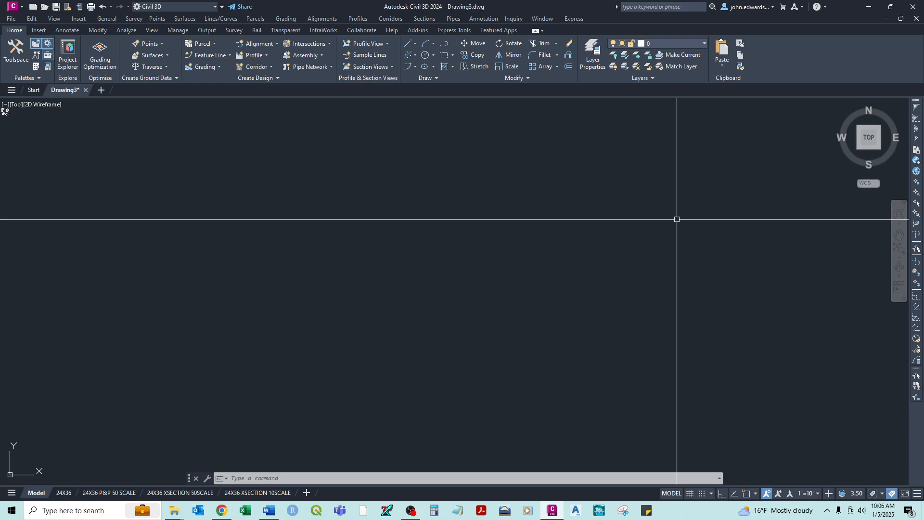
- Draw a steep diagonal line freehand in the empty drawing, rising from lower left to upper right
type("l")
key("Return")
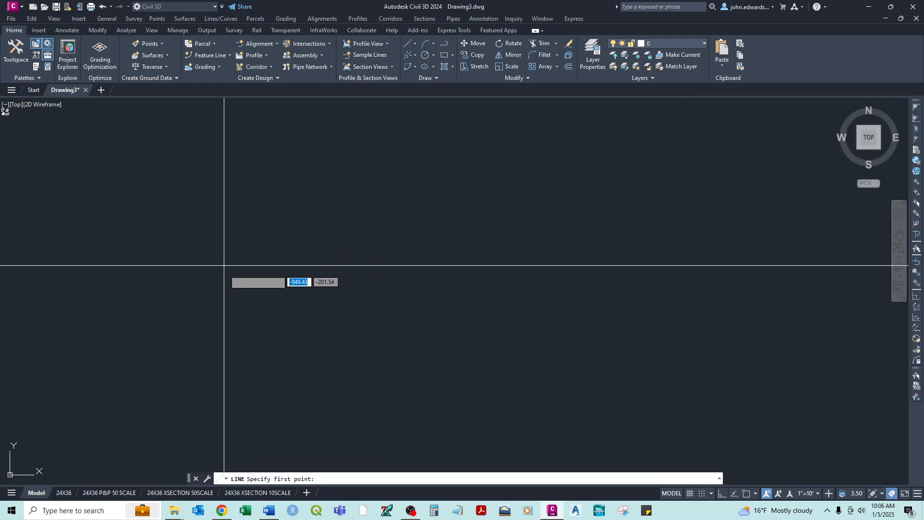
left_click(220, 293)
left_click(261, 189)
key("Return")
- Repeat the Line command and draw a long, nearly horizontal line to the right of the steep diagonal line
right_click(394, 227)
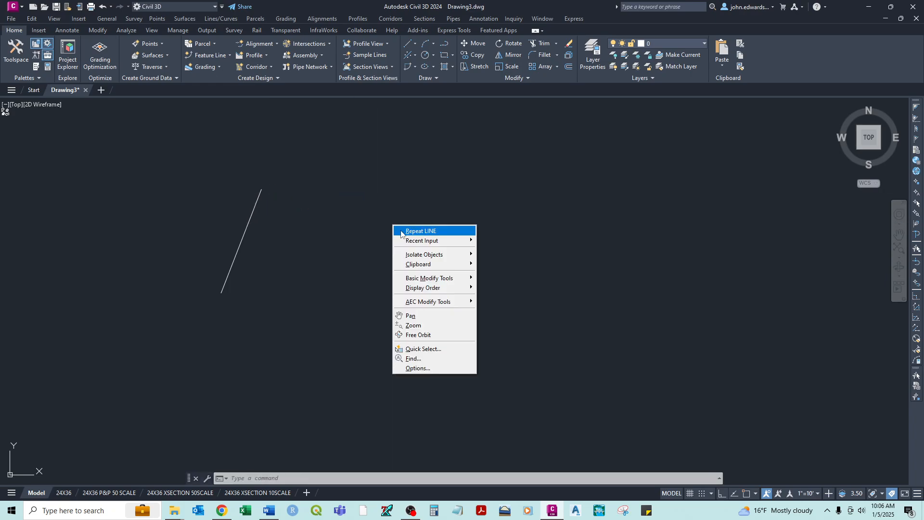
left_click(414, 231)
left_click(353, 242)
left_click(552, 234)
key("Return")
- Draw a third, shorter line sloping down to the right beneath the nearly horizontal line
right_click(440, 313)
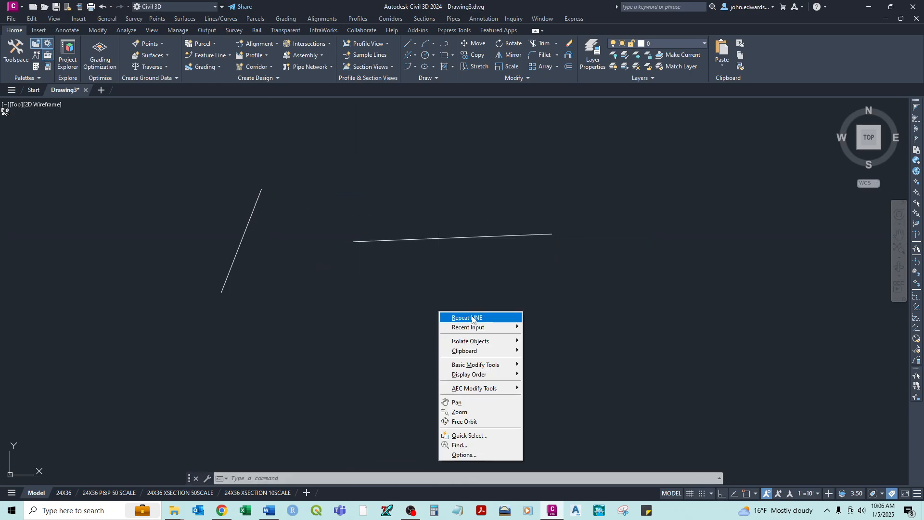
left_click(472, 318)
left_click(386, 294)
left_click(478, 343)
right_click(479, 342)
left_click(500, 349)
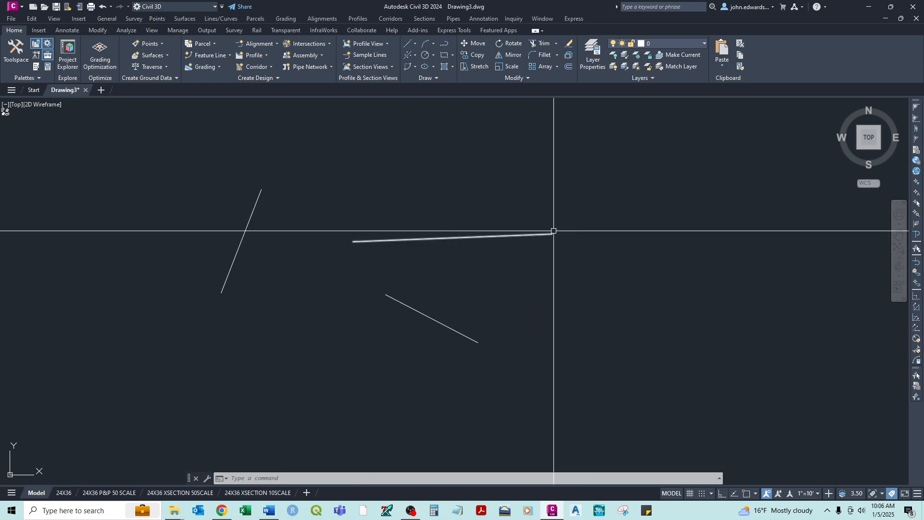
- Draw a short, nearly vertical line upward from the right end of the nearly horizontal line, picking its start point by eye
scroll(553, 226, "up", 5)
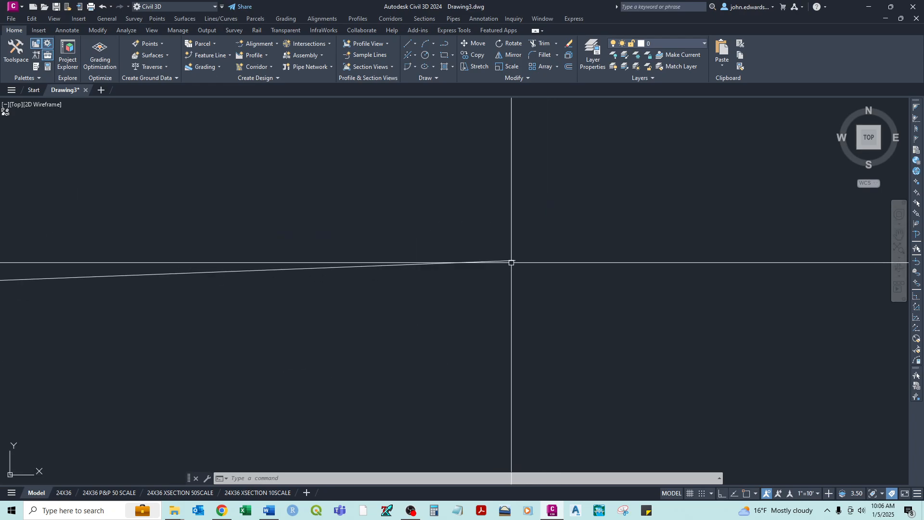
type("l")
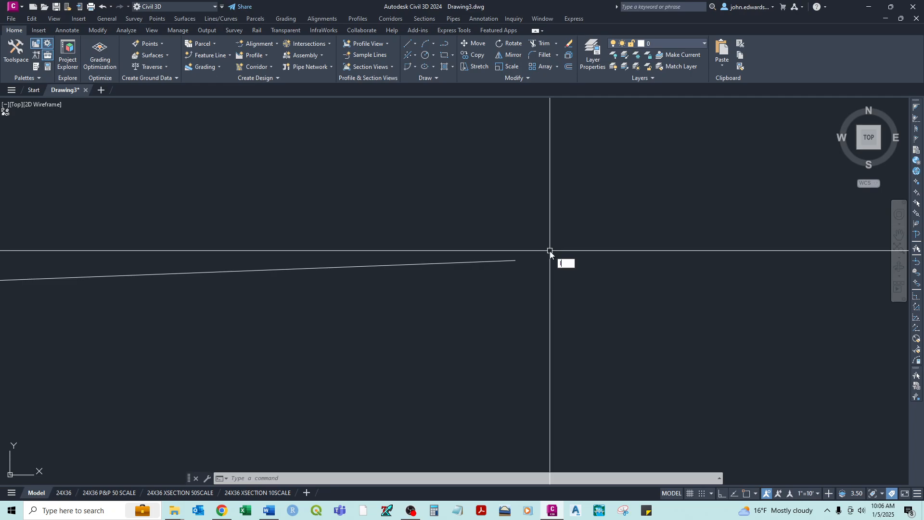
key("Return")
scroll(517, 224, "up", 2)
middle_click_drag(518, 275, 639, 271)
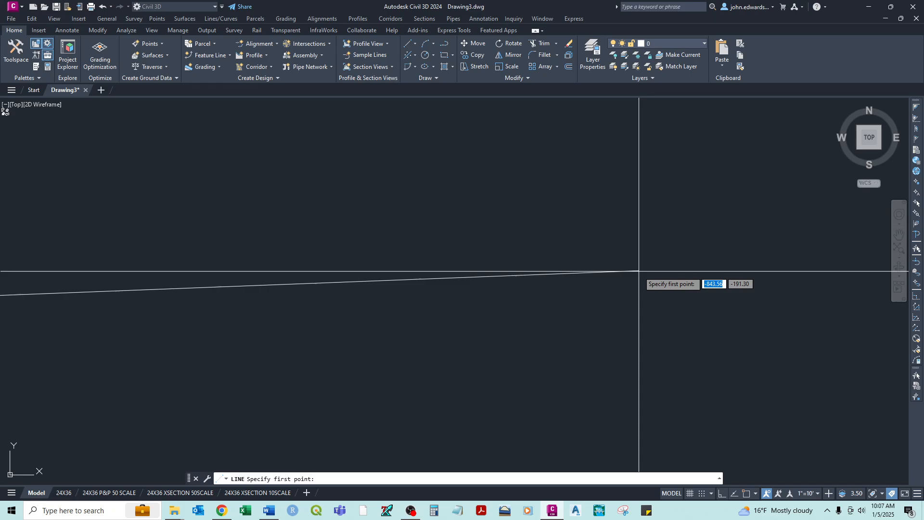
left_click(639, 271)
middle_click_drag(651, 247, 646, 288)
right_click(642, 144)
left_click(648, 150)
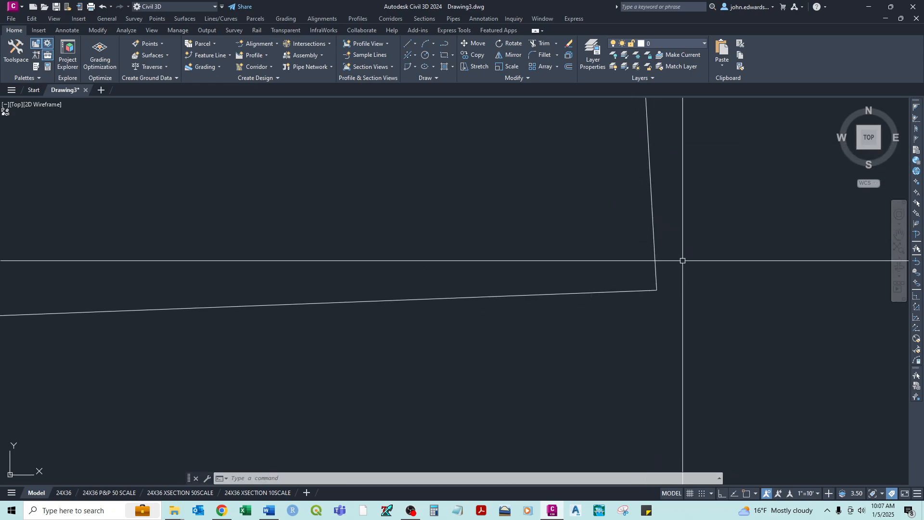
- Move the short vertical line so its lower end meets the right end of the nearly horizontal line by eye
scroll(682, 260, "up", 4)
scroll(593, 369, "up", 6)
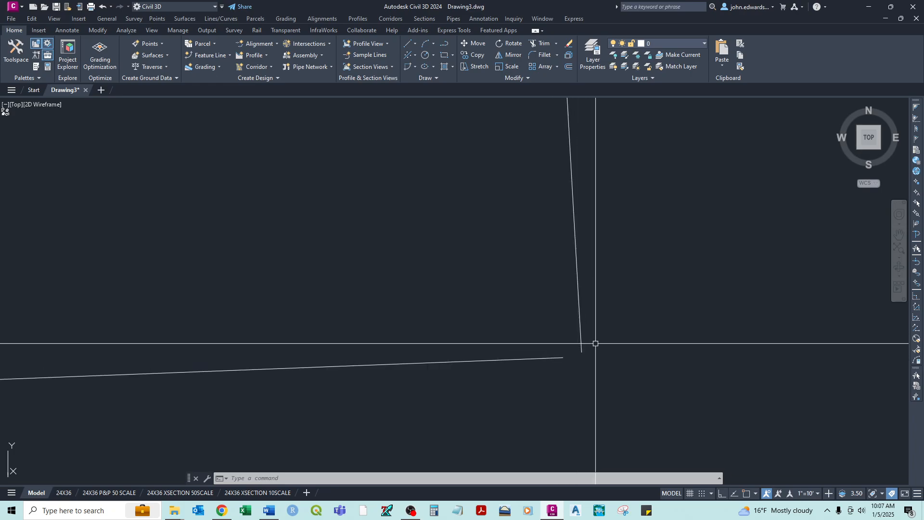
type("m")
key("Return")
left_click(599, 323)
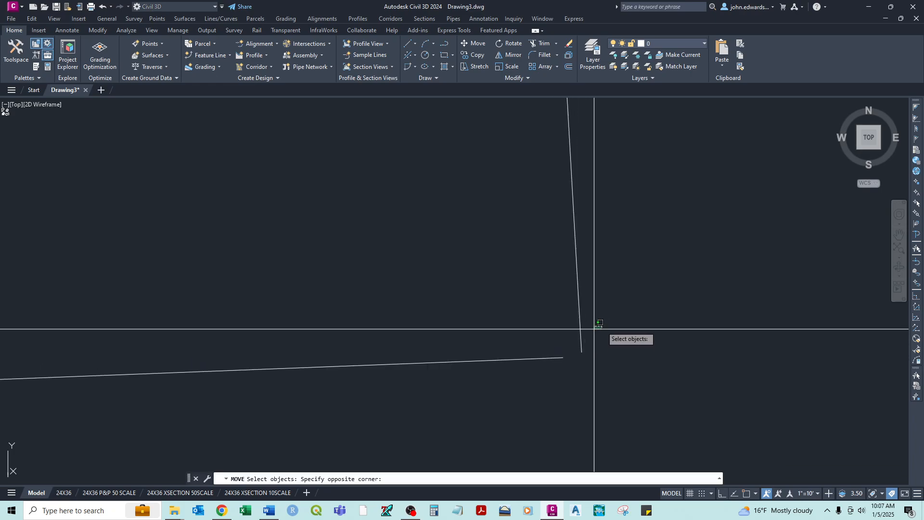
left_click(558, 338)
key("Return")
left_click(664, 294)
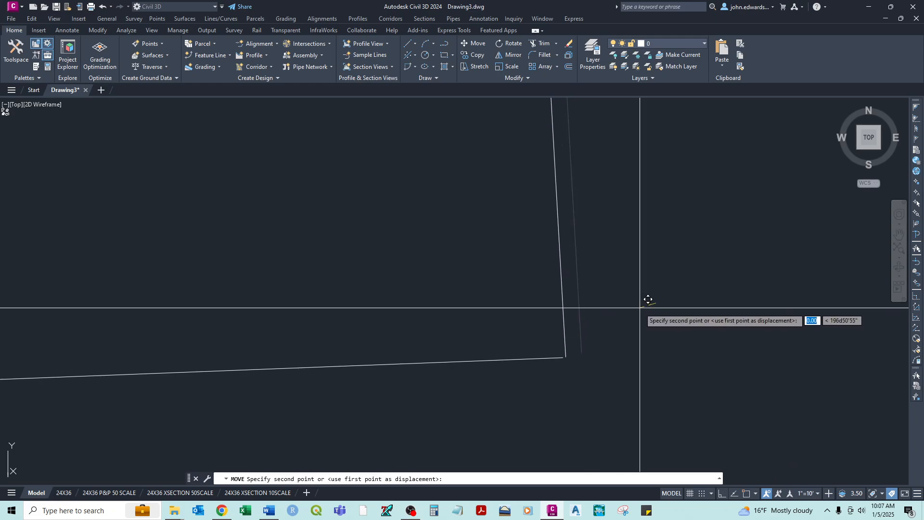
left_click(640, 307)
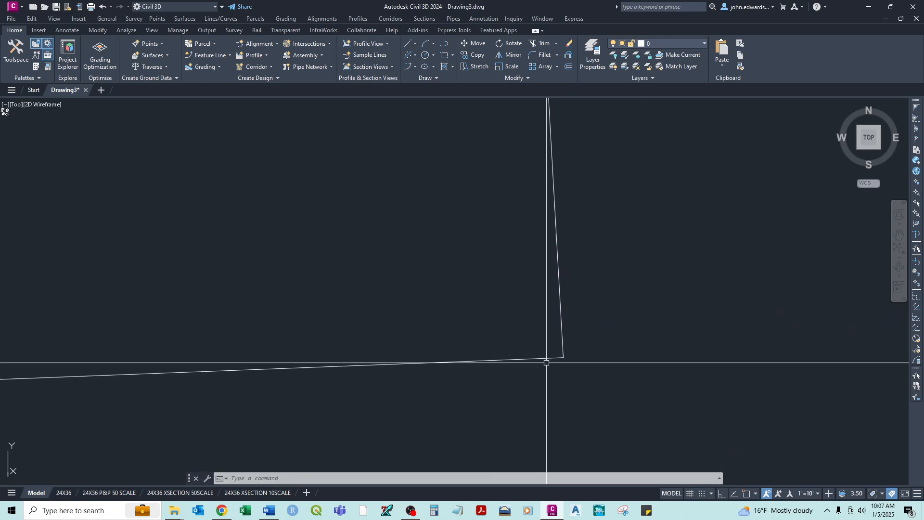
- Examine the corner between the moved line and the nearly horizontal line at several magnifications
middle_click_drag(546, 362, 745, 300)
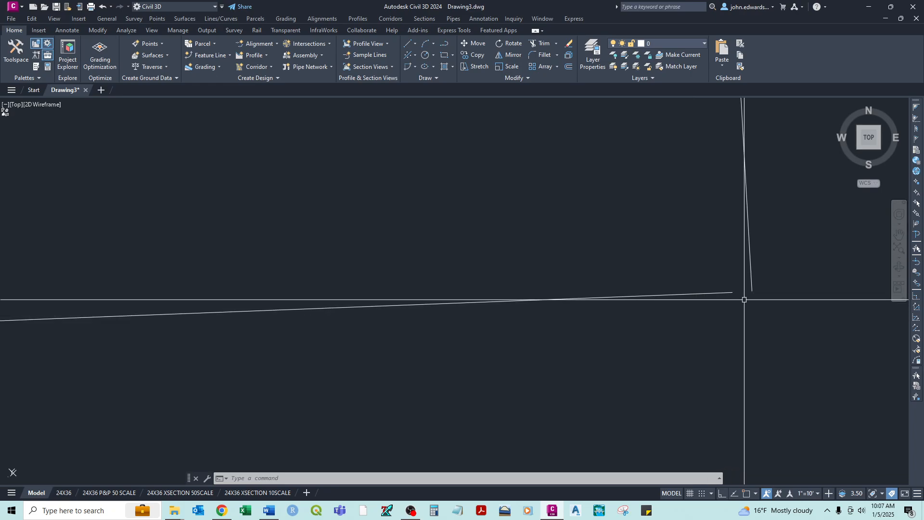
scroll(741, 298, "down", 5)
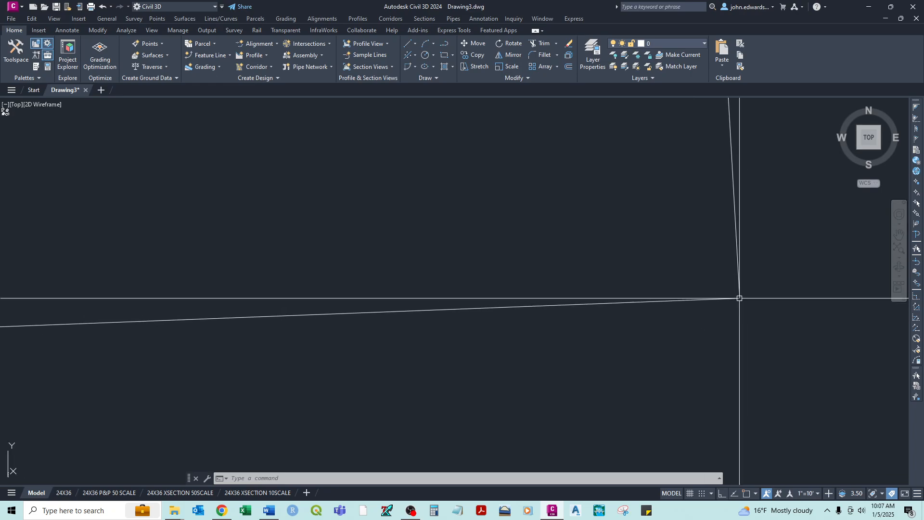
scroll(764, 307, "down", 2)
scroll(763, 307, "down", 3)
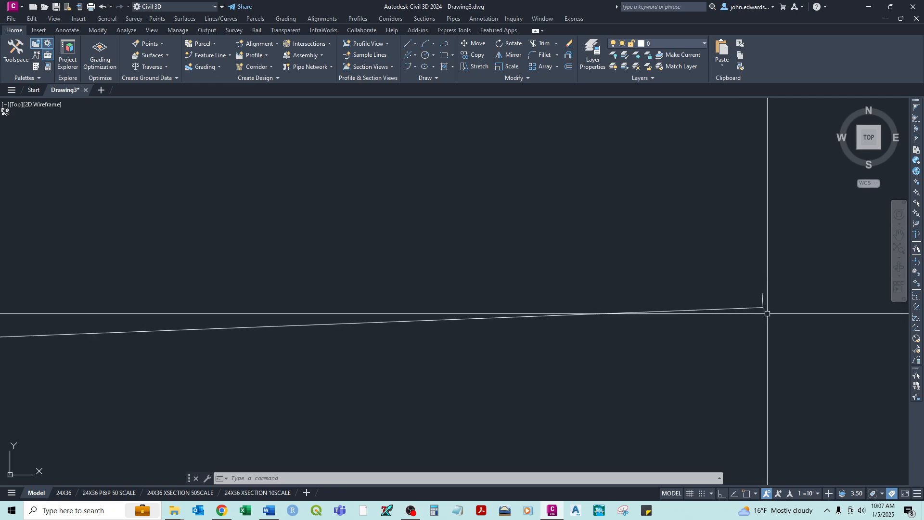
scroll(696, 333, "down", 2)
scroll(696, 333, "down", 3)
scroll(705, 392, "down", 6)
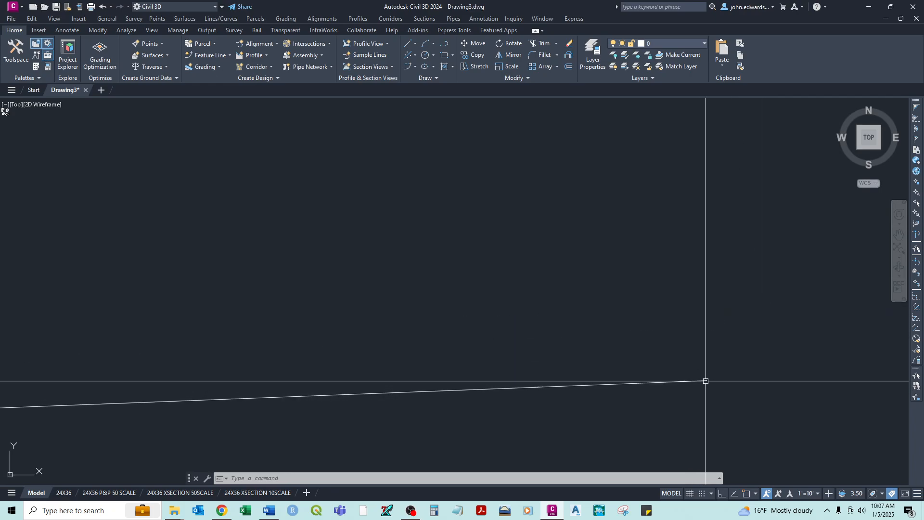
scroll(707, 381, "down", 6)
middle_click_drag(702, 402, 620, 320)
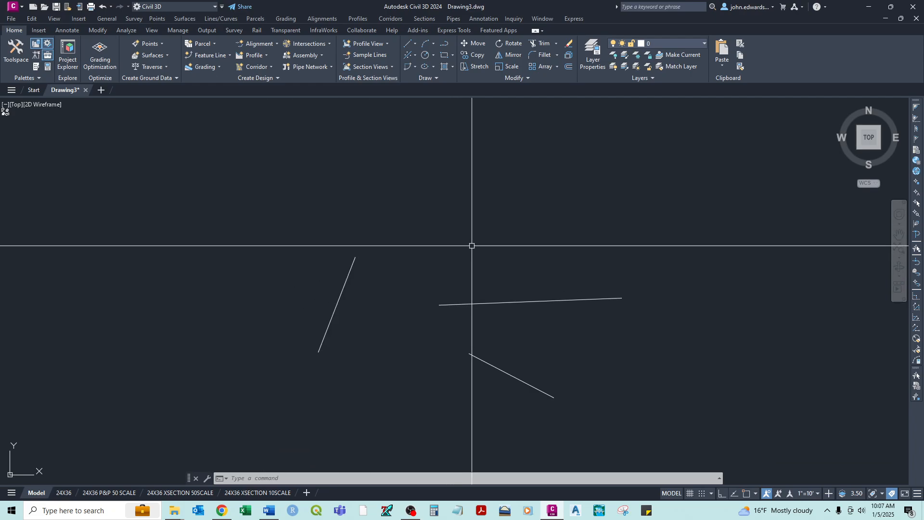
- Delete all the freehand lines from the drawing
left_click(683, 203)
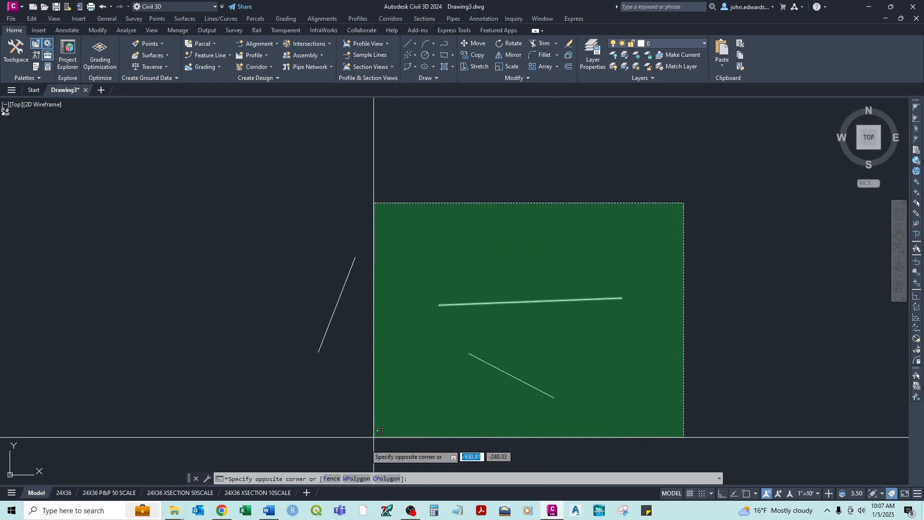
left_click(280, 438)
key("Delete")
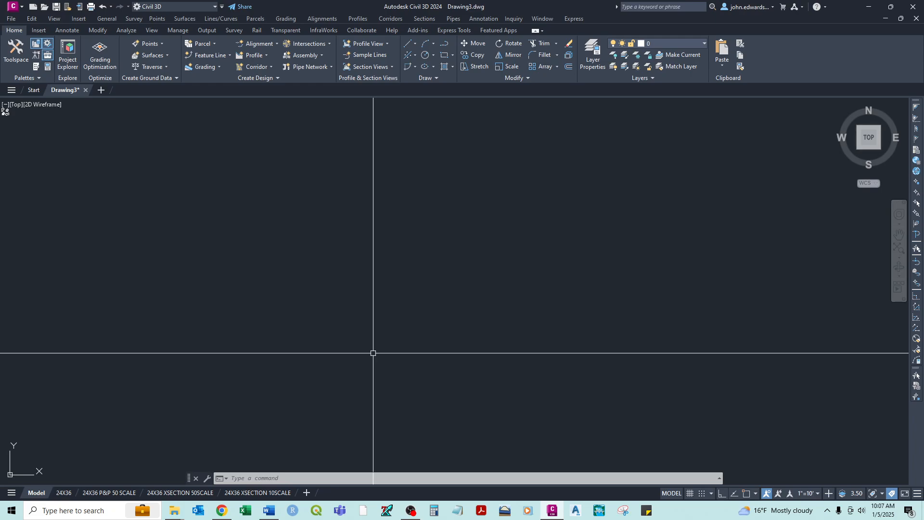
- Turn on Ortho mode and draw a horizontal line to the right, about 49.6 units long
type("l")
key("Return")
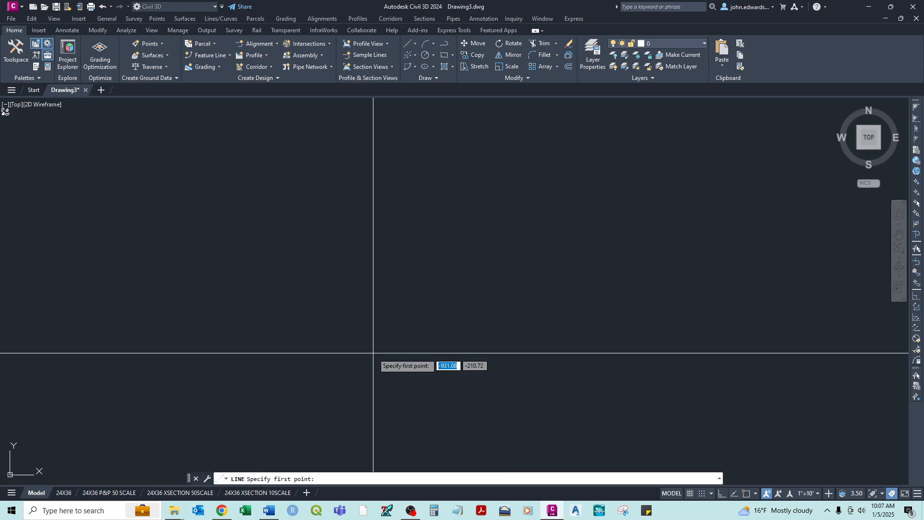
key("F8")
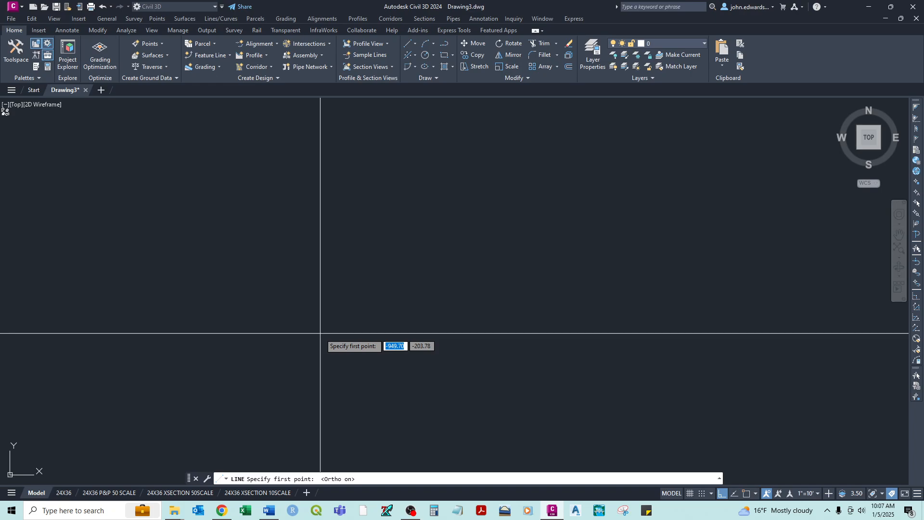
left_click(320, 333)
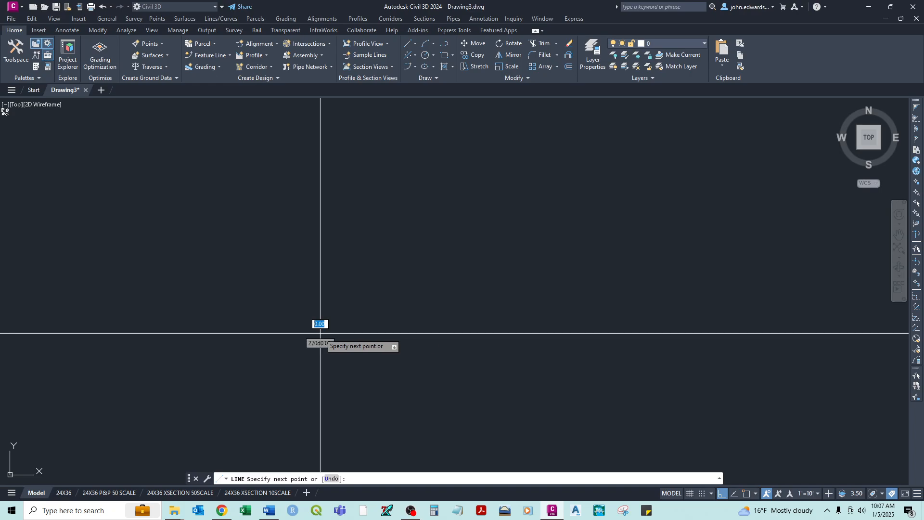
left_click(460, 349)
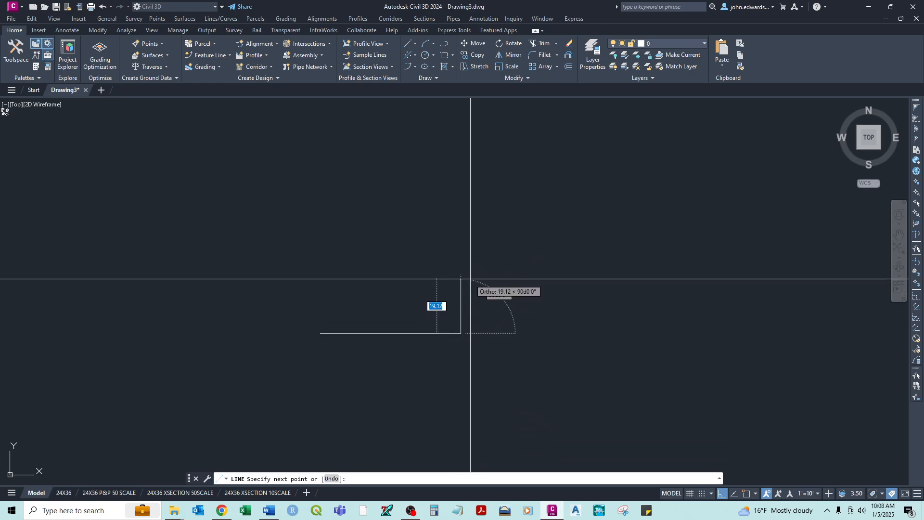
- Add the right, top and left sides to form a rectangle above the horizontal line, ending by eye at its start
left_click(476, 225)
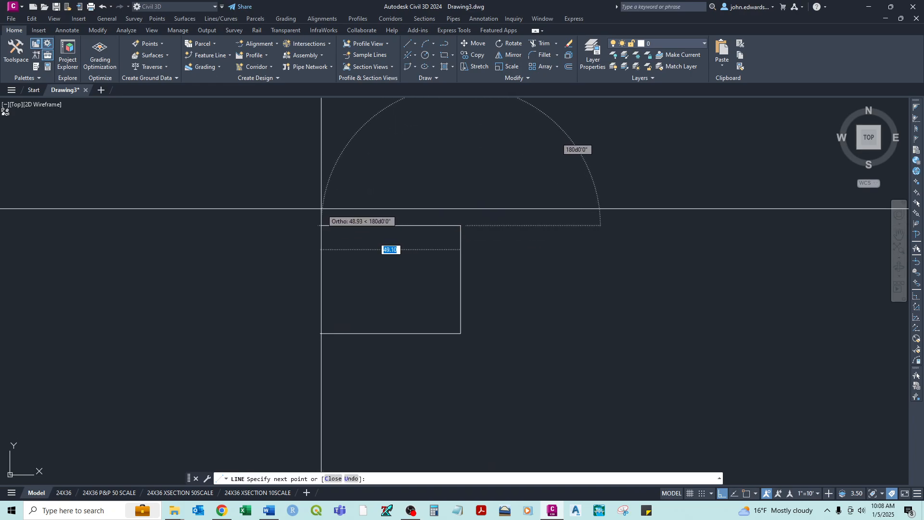
left_click(320, 209)
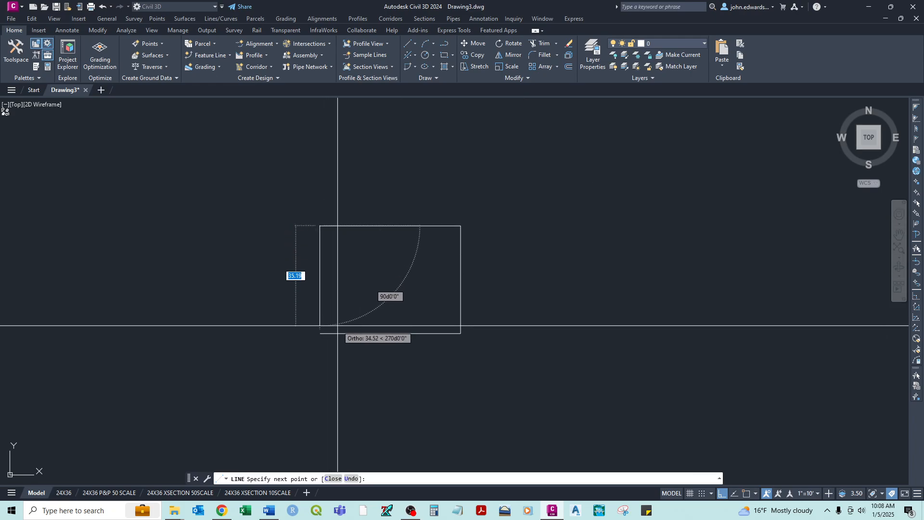
left_click(321, 334)
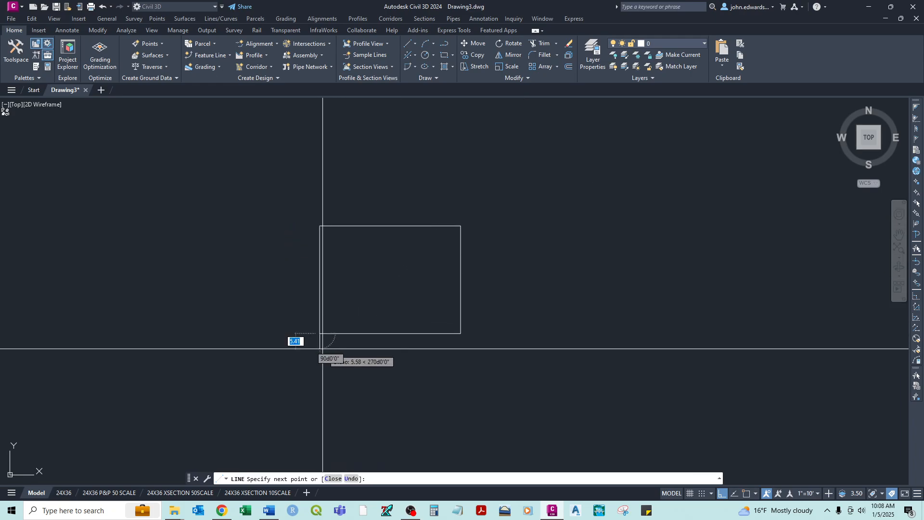
right_click(329, 350)
left_click(329, 351)
- Check the rectangle's lower-left corner up close and delete its top, left and right sides, keeping the bottom line
scroll(320, 332, "up", 5)
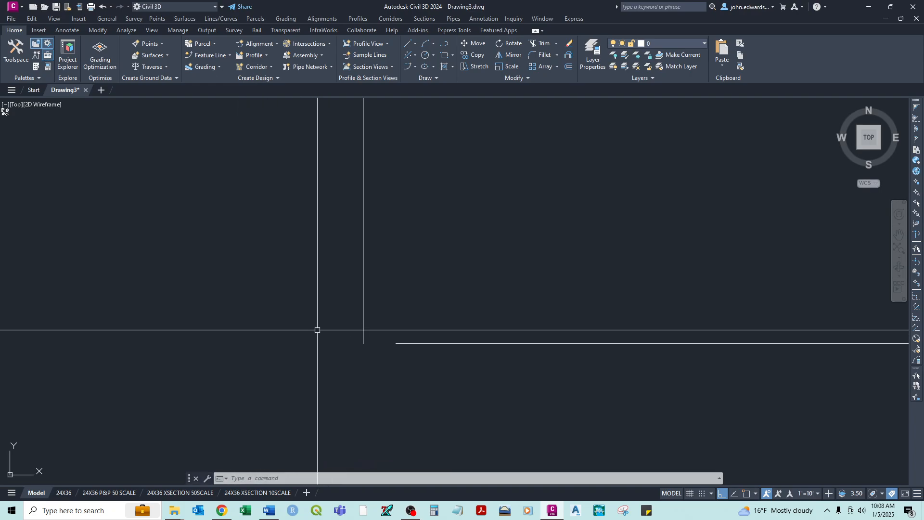
scroll(318, 328, "down", 5)
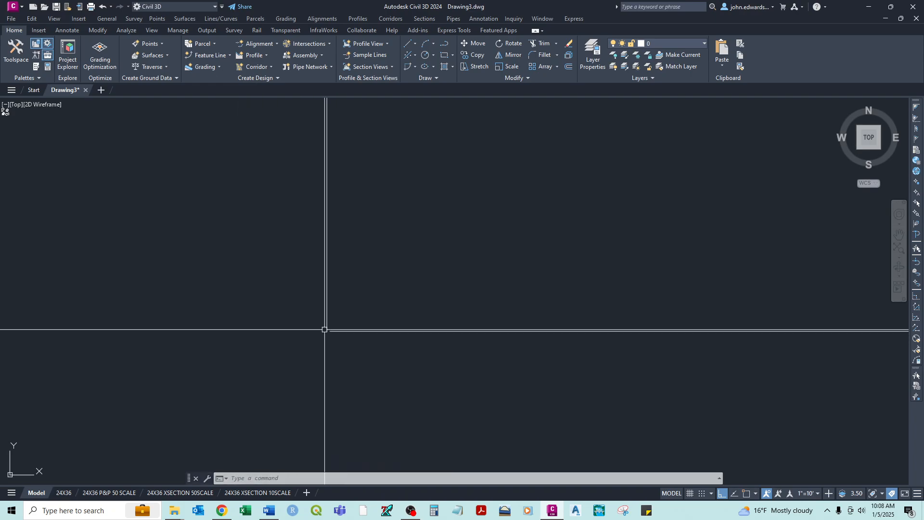
left_click(484, 211)
left_click(266, 264)
key("Delete")
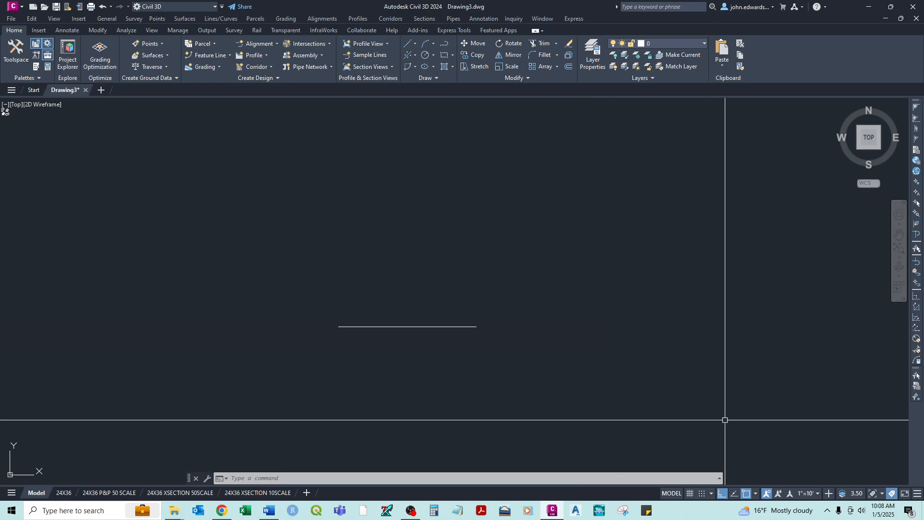
- Review the object snap modes and keep object snap on with Endpoint active
left_click(756, 495)
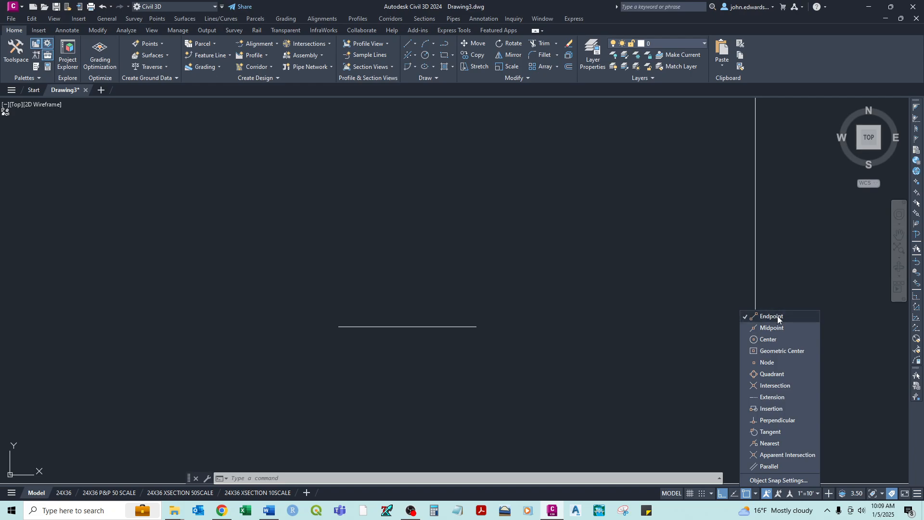
left_click(713, 262)
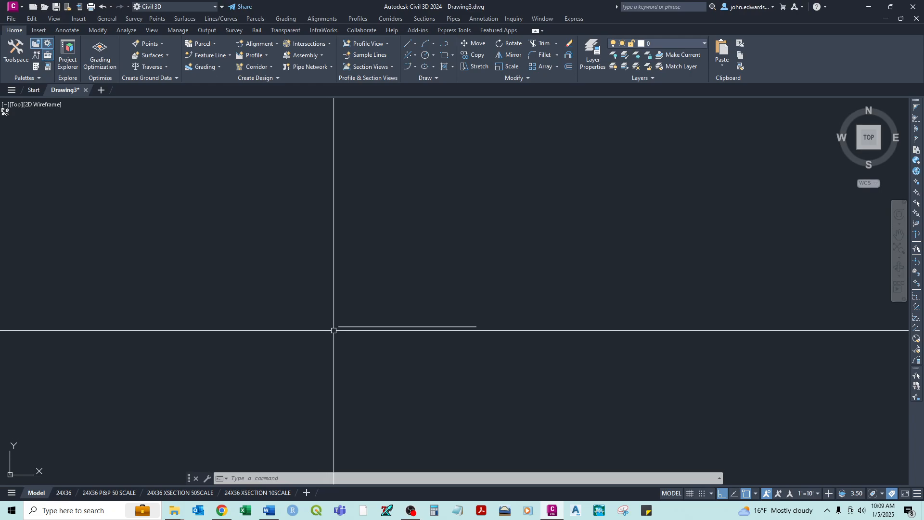
scroll(332, 332, "up", 5)
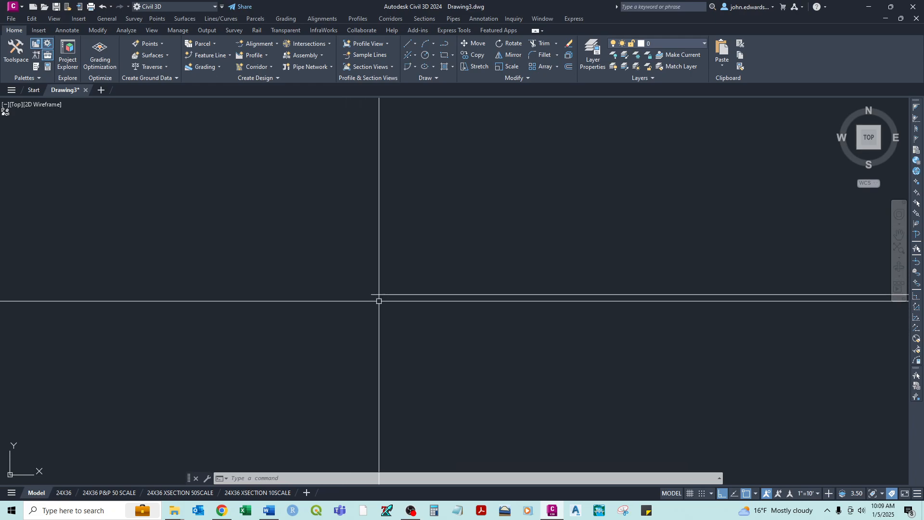
scroll(357, 310, "down", 3)
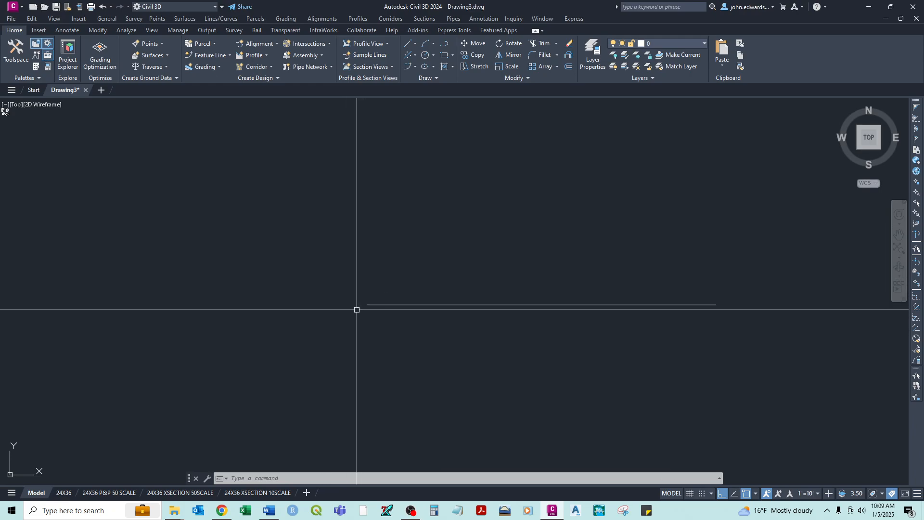
left_click(746, 493)
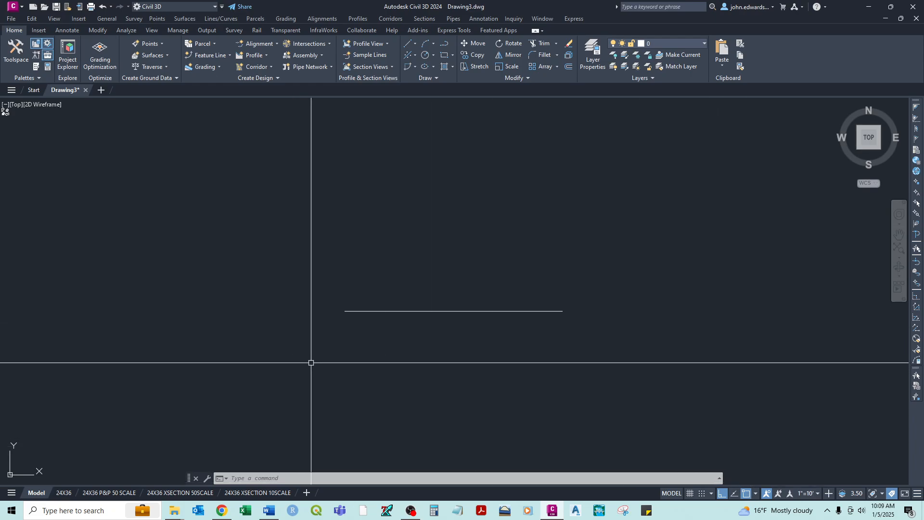
- Draw a vertical line about 56 units long upward from the horizontal line's left endpoint, snapping to that endpoint
type("l")
key("Return")
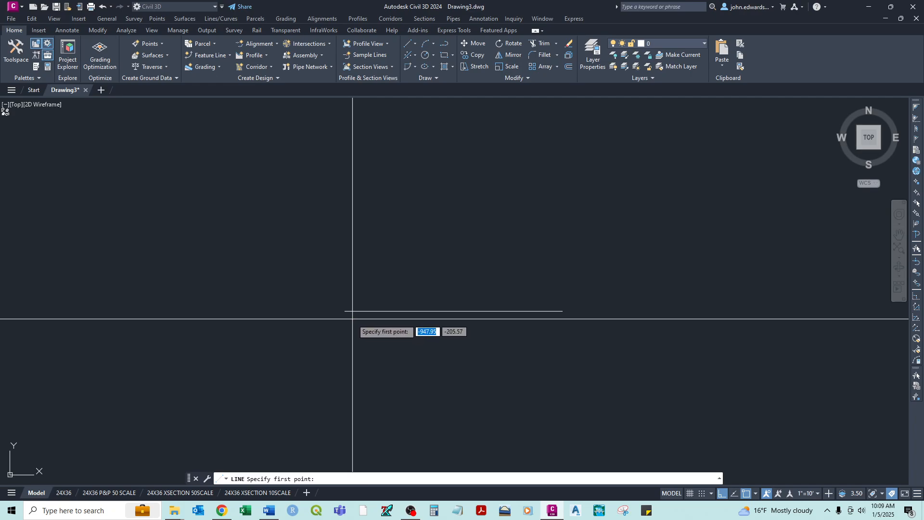
middle_click_drag(345, 311, 357, 297)
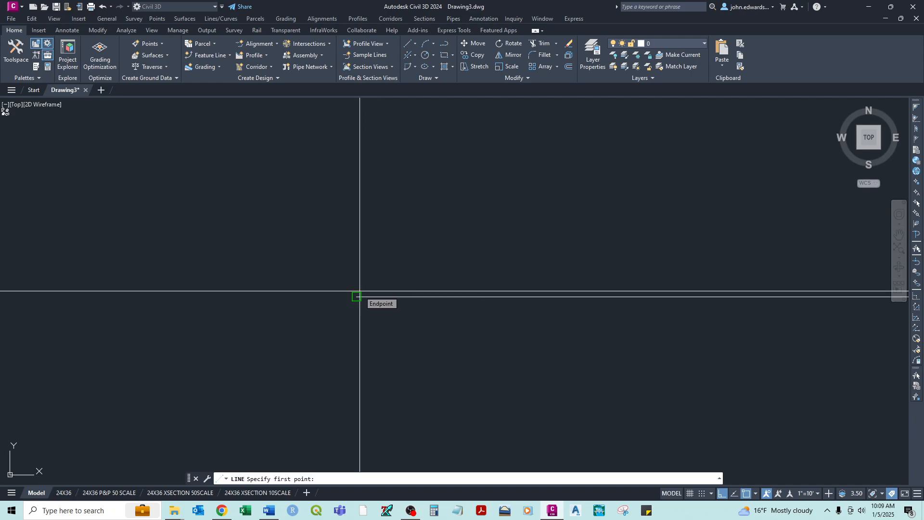
scroll(360, 293, "up", 5)
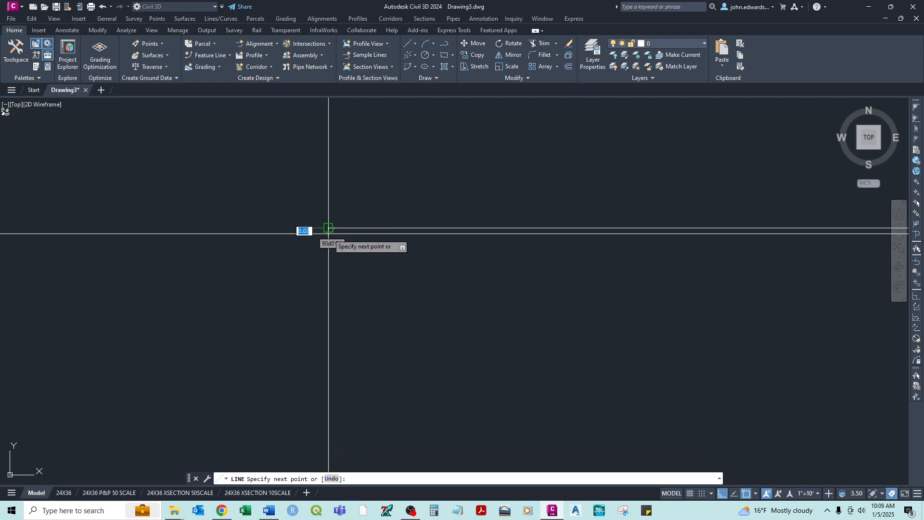
scroll(327, 211, "down", 10)
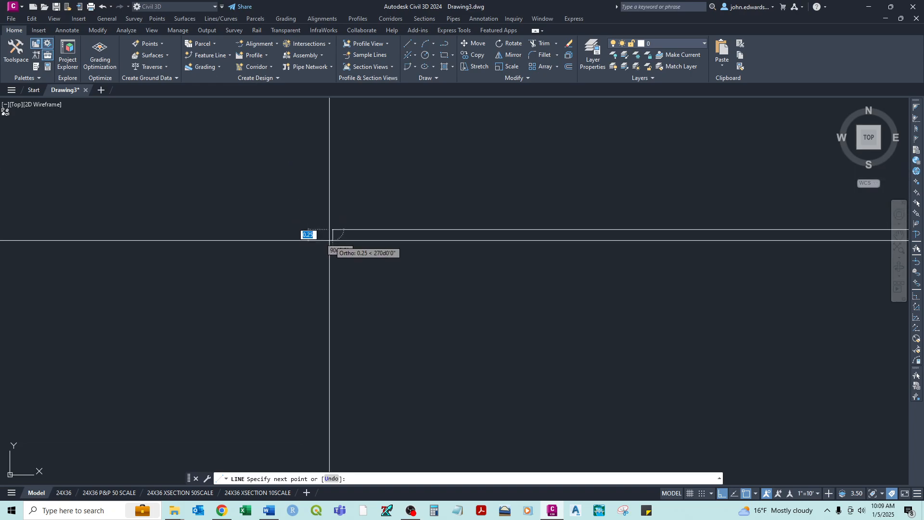
scroll(339, 280, "down", 5)
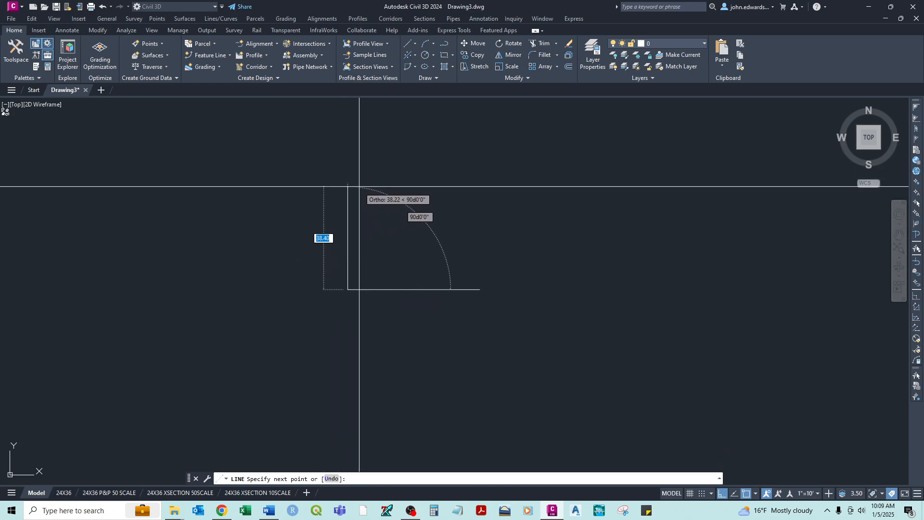
left_click(349, 138)
- Add the top side to the right and close the shape with a slanted side snapped to the horizontal line's right endpoint
left_click(558, 150)
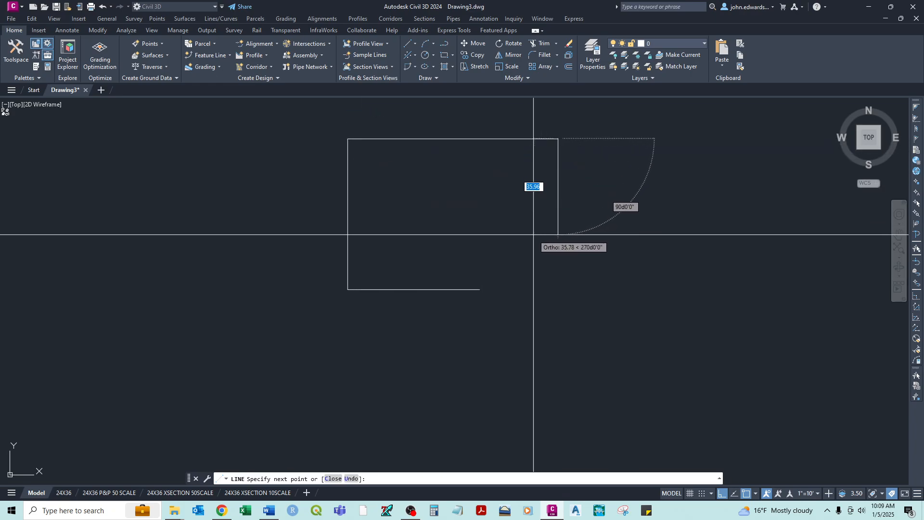
left_click(486, 294)
right_click(487, 295)
left_click(499, 302)
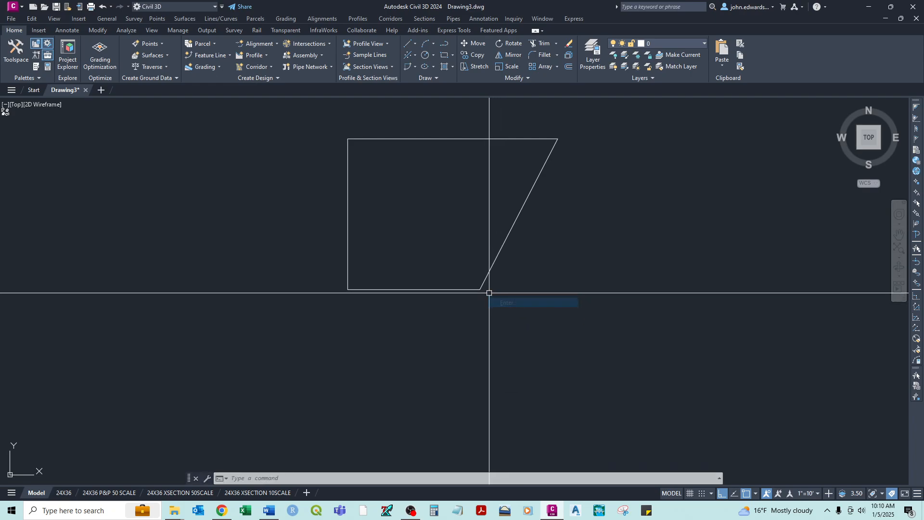
- Check the four-sided shape's lower-right corner up close and delete all four of its lines
scroll(489, 292, "up", 5)
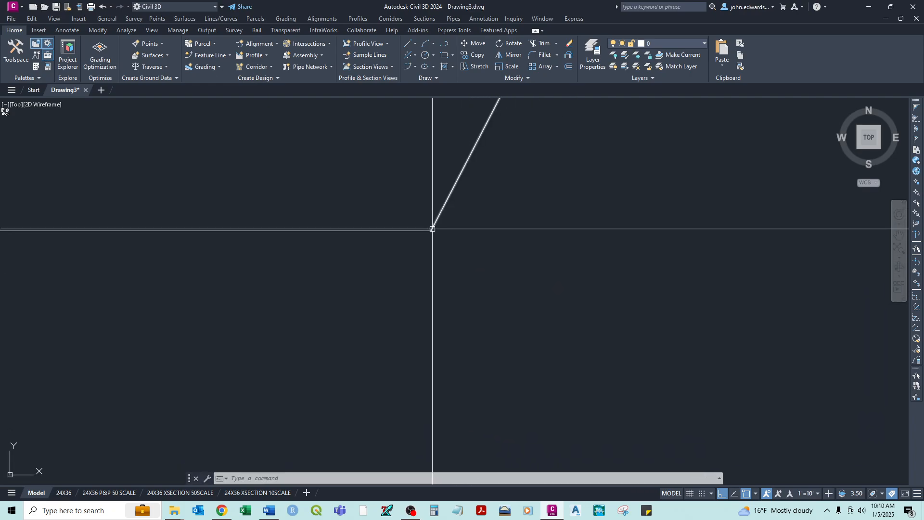
scroll(419, 237, "up", 4)
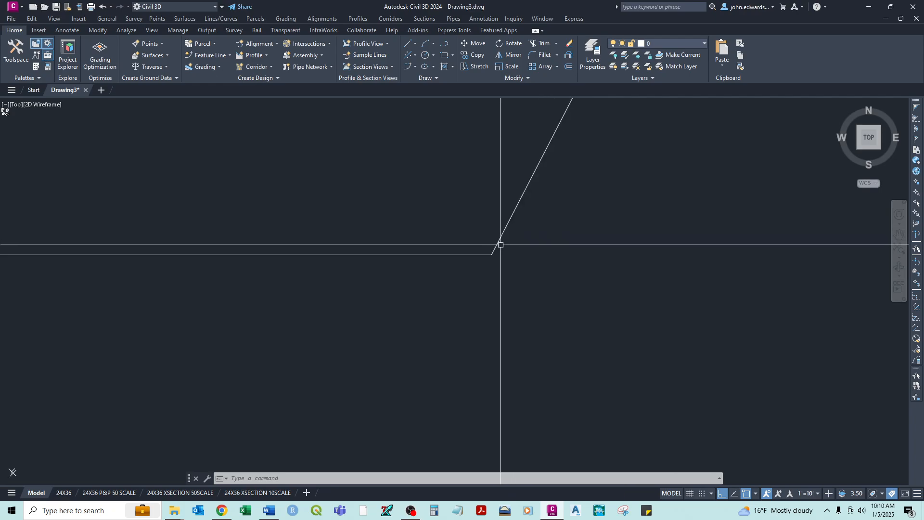
scroll(500, 246, "up", 5)
scroll(436, 283, "up", 5)
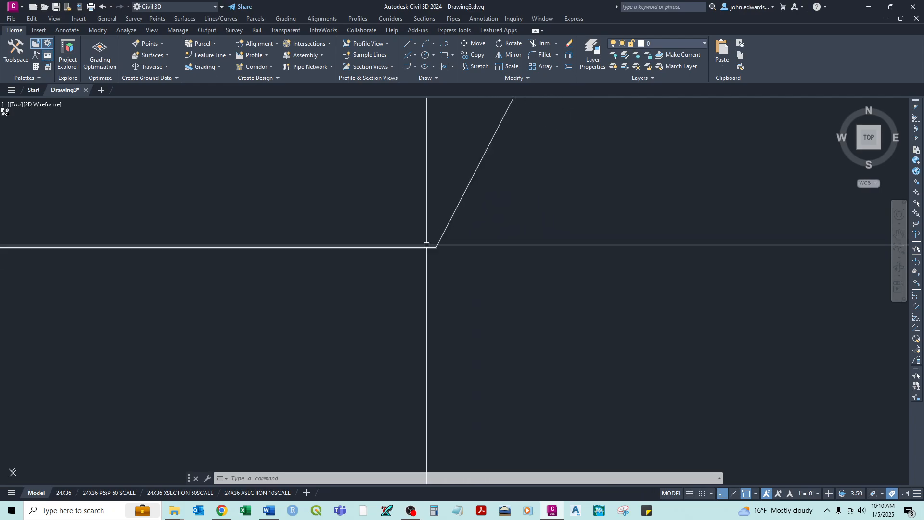
middle_click_drag(438, 246, 462, 247)
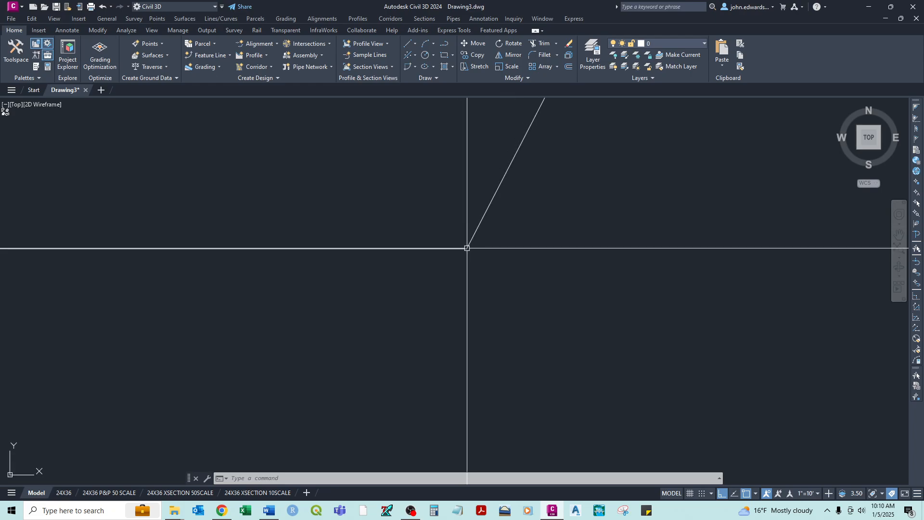
scroll(429, 196, "down", 6)
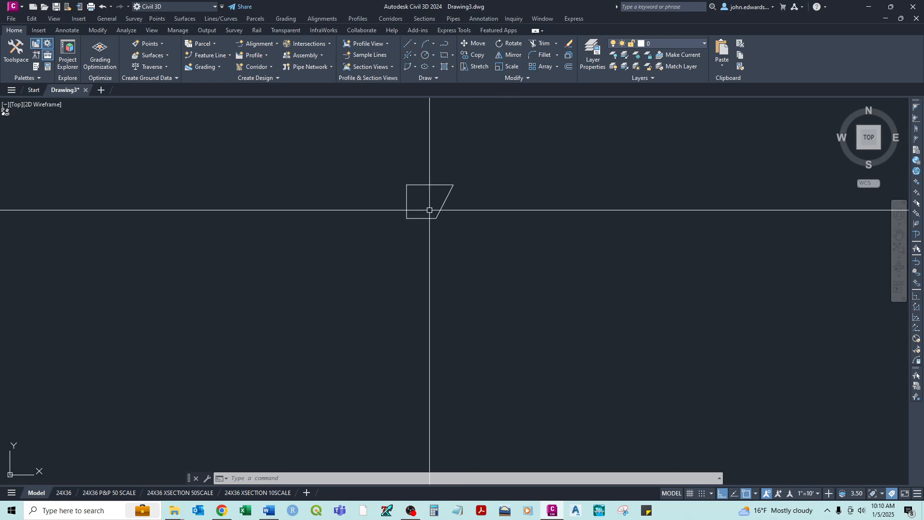
scroll(429, 196, "up", 8)
scroll(429, 192, "down", 4)
middle_click_drag(411, 169, 407, 201)
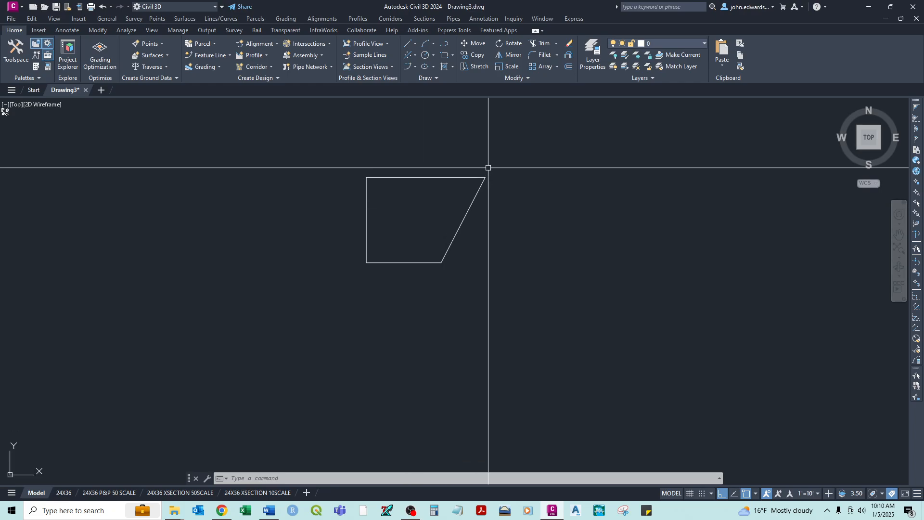
left_click(504, 154)
left_click(353, 278)
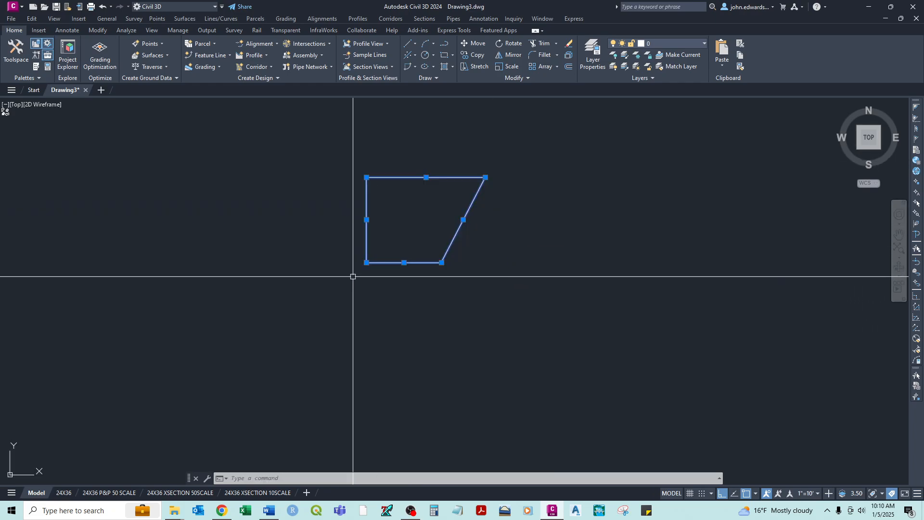
- Draw a new horizontal line to the right in the empty drawing area with Ortho mode on
type("l")
key("Return")
left_click(248, 271)
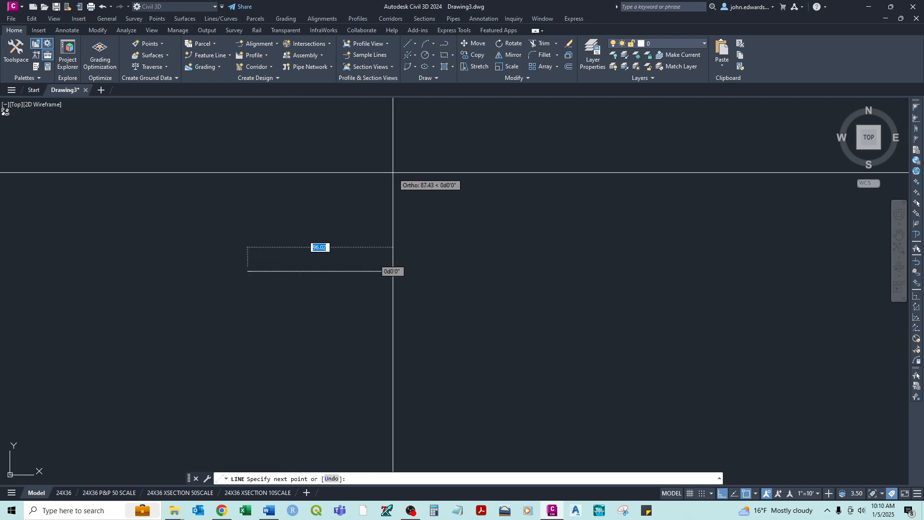
left_click(492, 214)
right_click(494, 216)
left_click(509, 220)
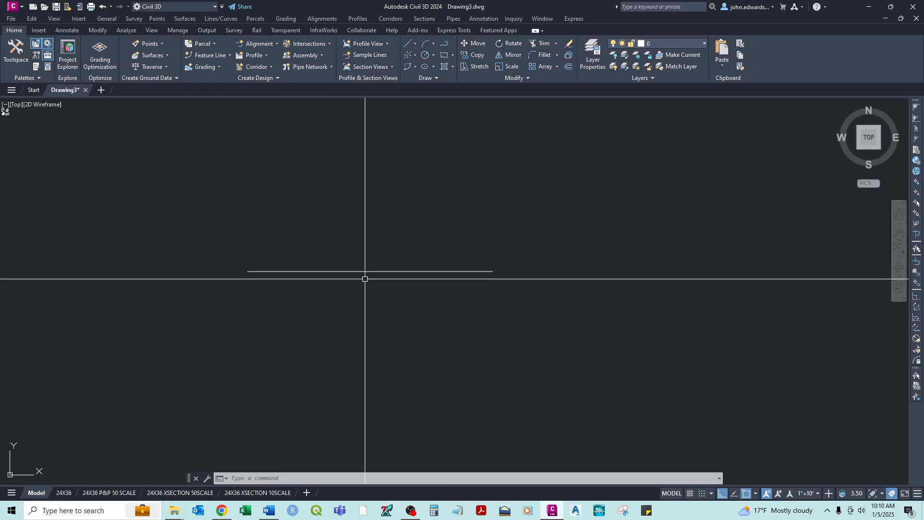
- Review the object snap modes and draw a vertical line upward from the horizontal line's right endpoint
left_click(756, 494)
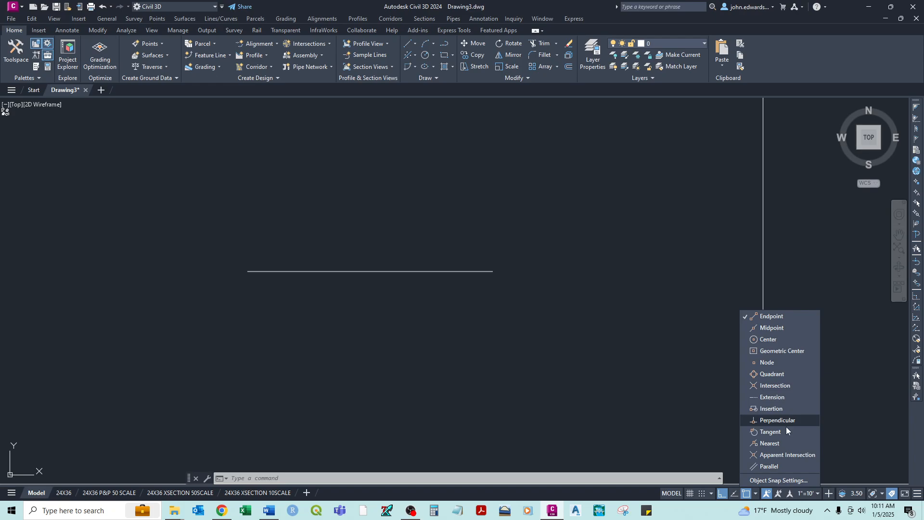
left_click(638, 374)
type("l")
key("Return")
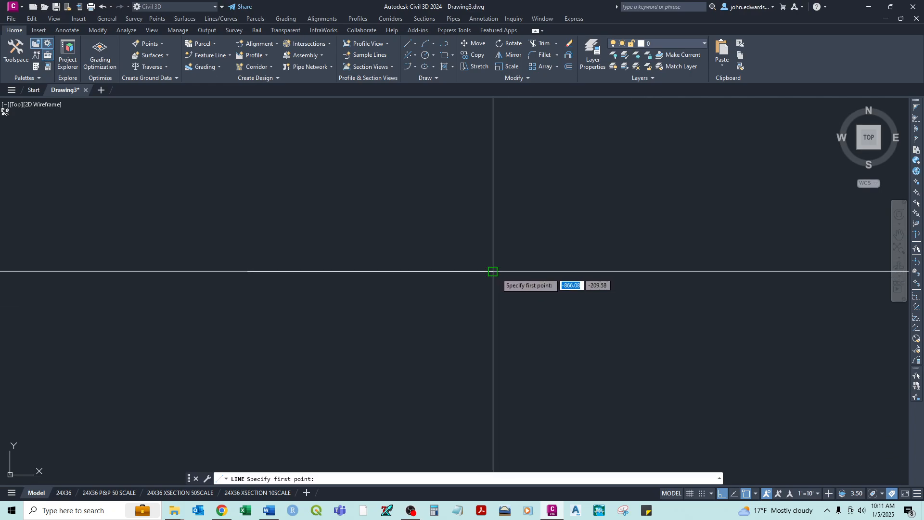
left_click(533, 155)
right_click(533, 155)
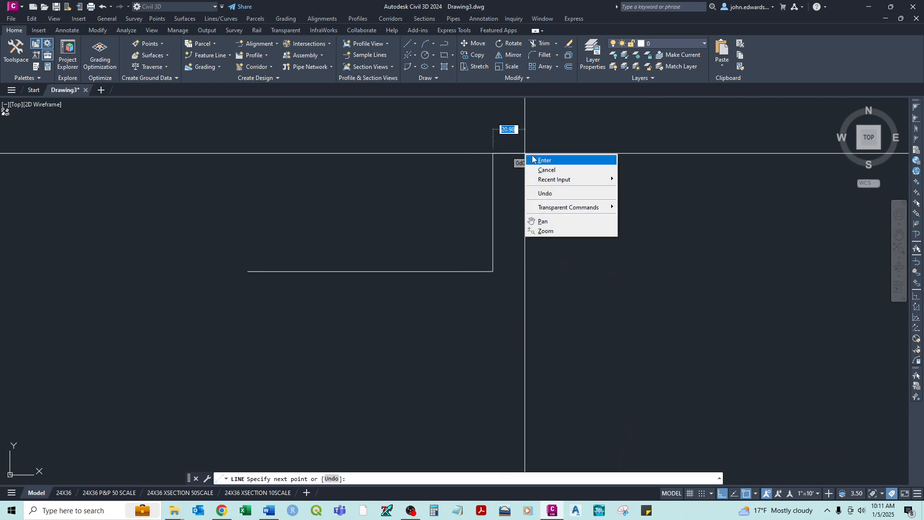
left_click(535, 160)
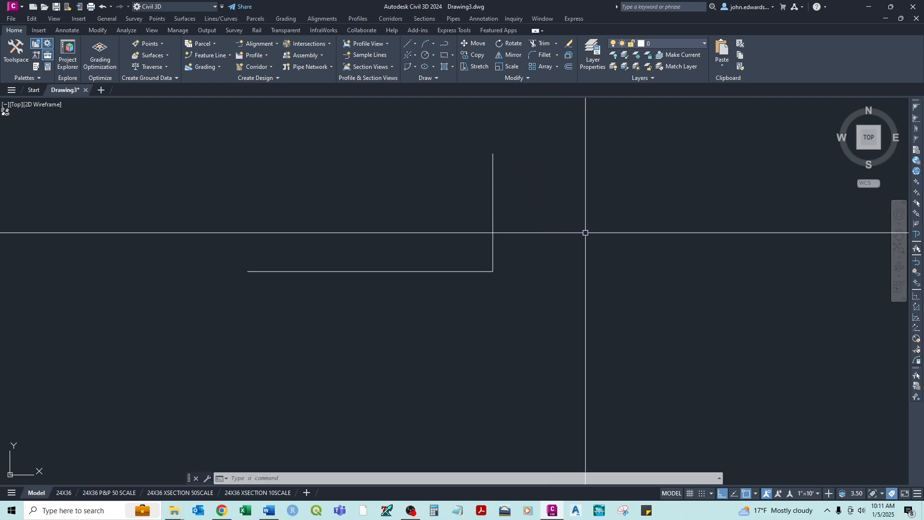
- Enable the Midpoint, Nearest and Perpendicular object snaps in addition to Endpoint
left_click(756, 493)
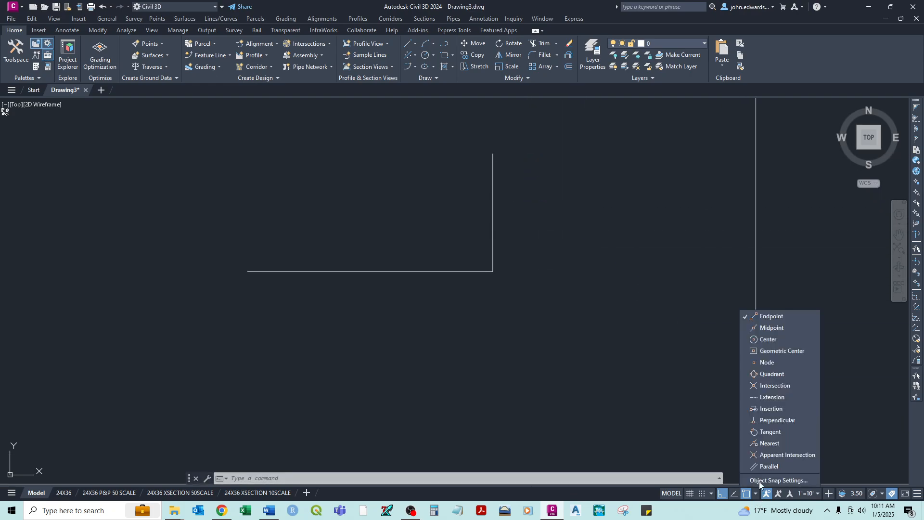
left_click(763, 327)
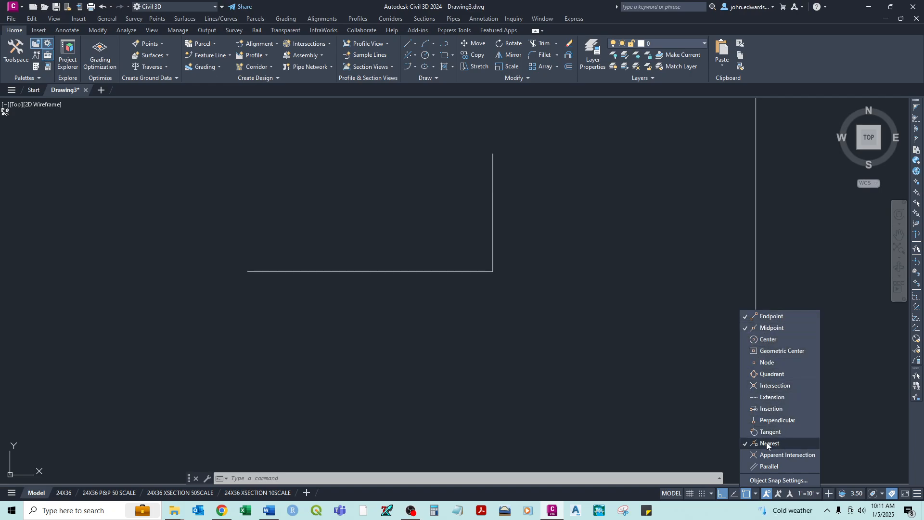
left_click(768, 420)
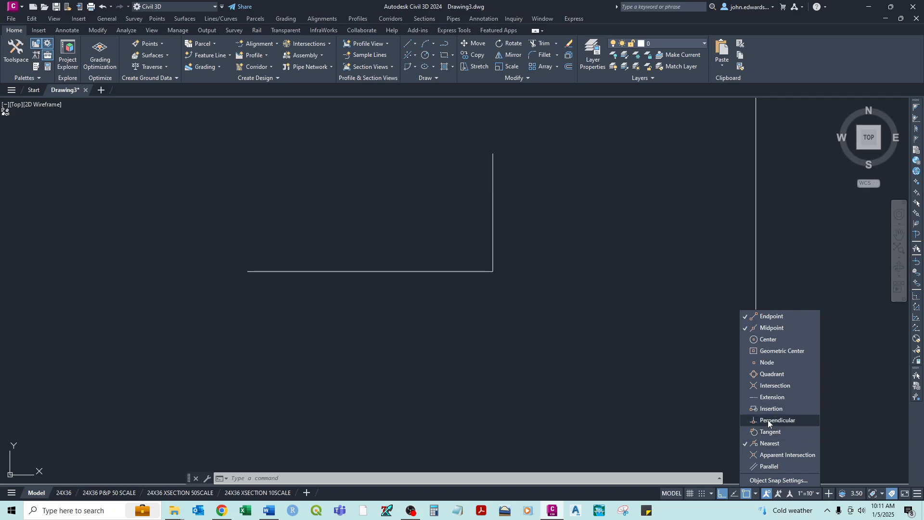
left_click(631, 316)
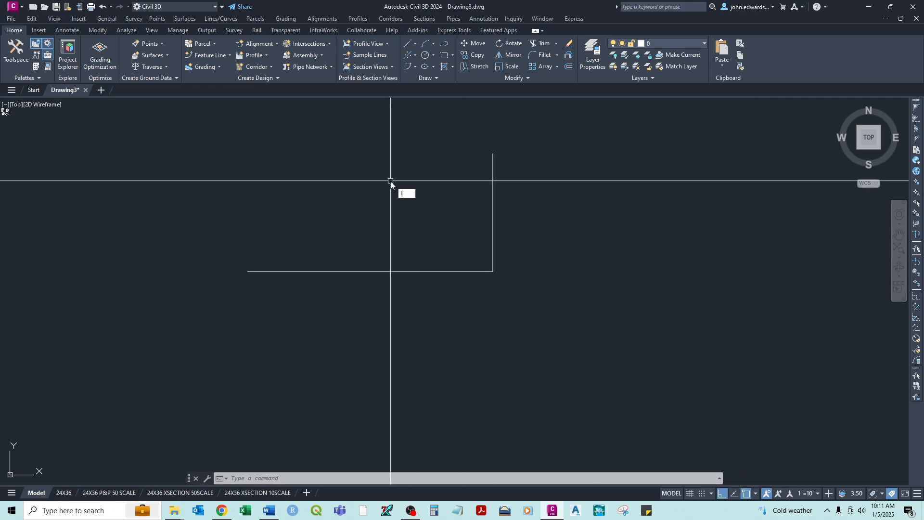
key("Return")
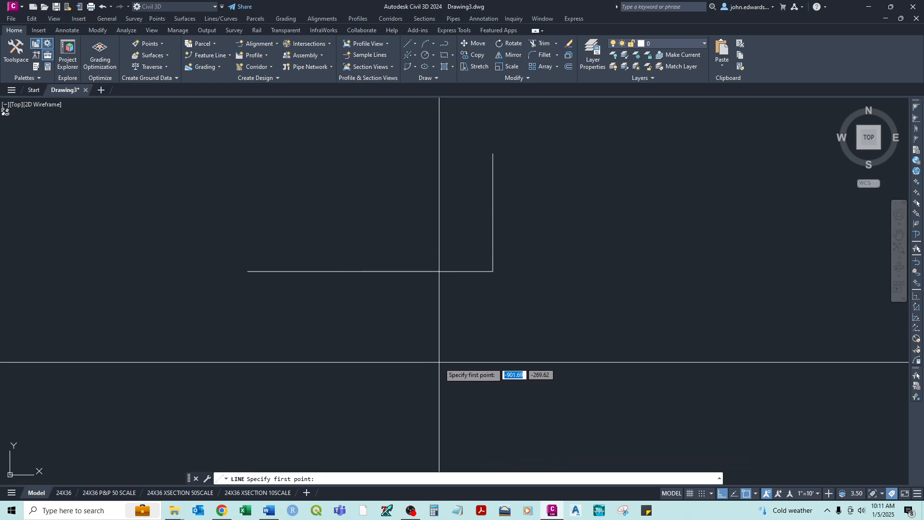
left_click(360, 407)
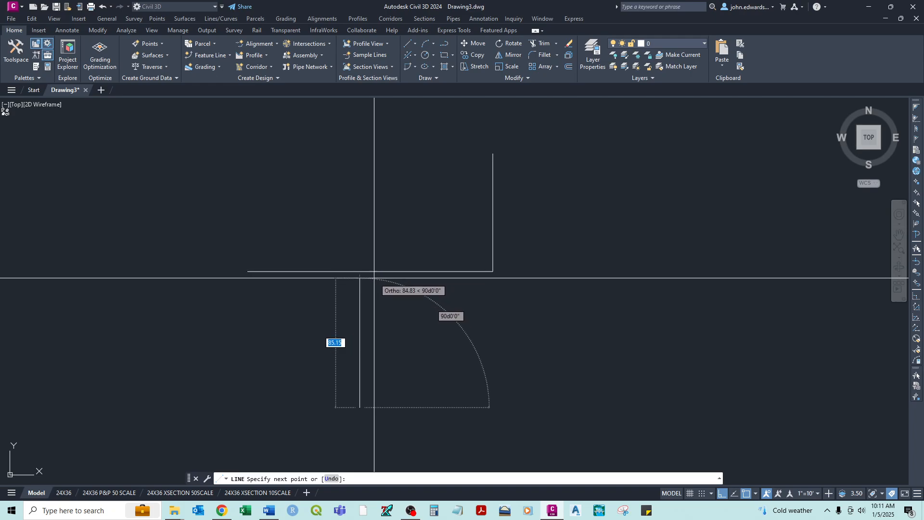
scroll(370, 271, "up", 3)
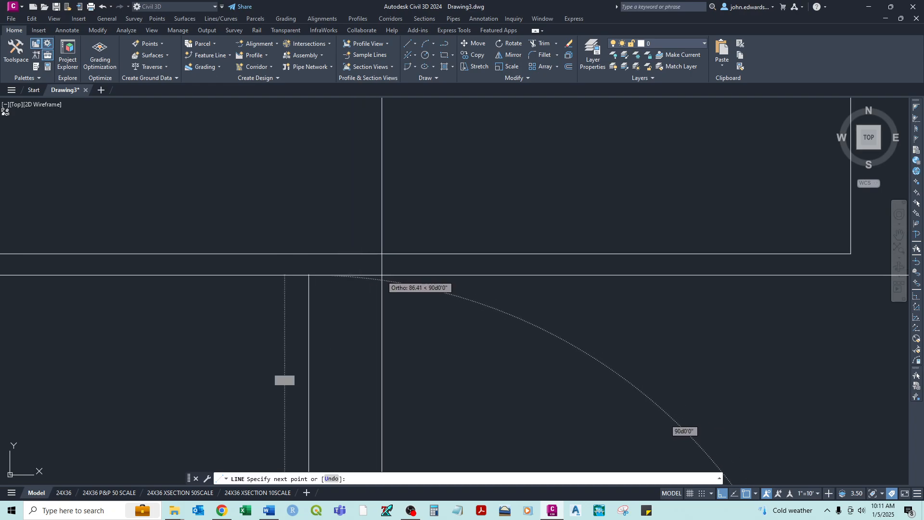
key("Escape")
scroll(498, 310, "down", 5)
left_click(755, 494)
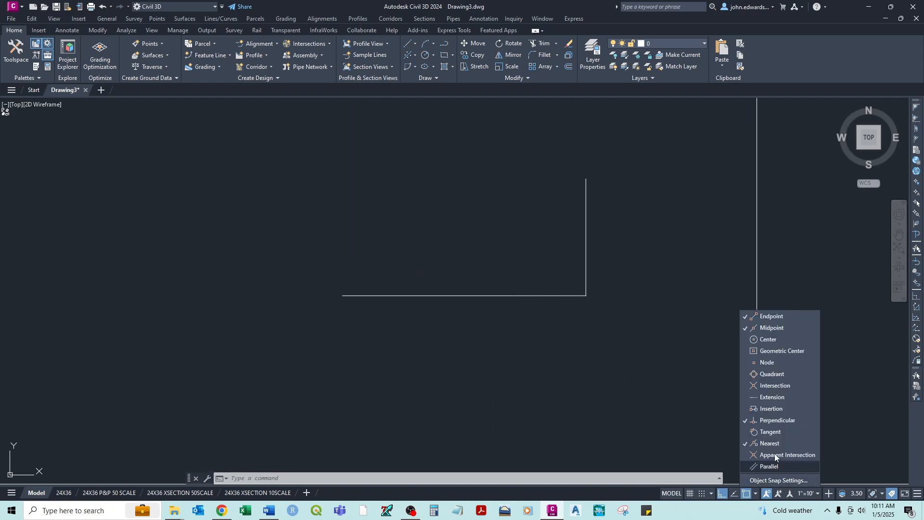
left_click(500, 399)
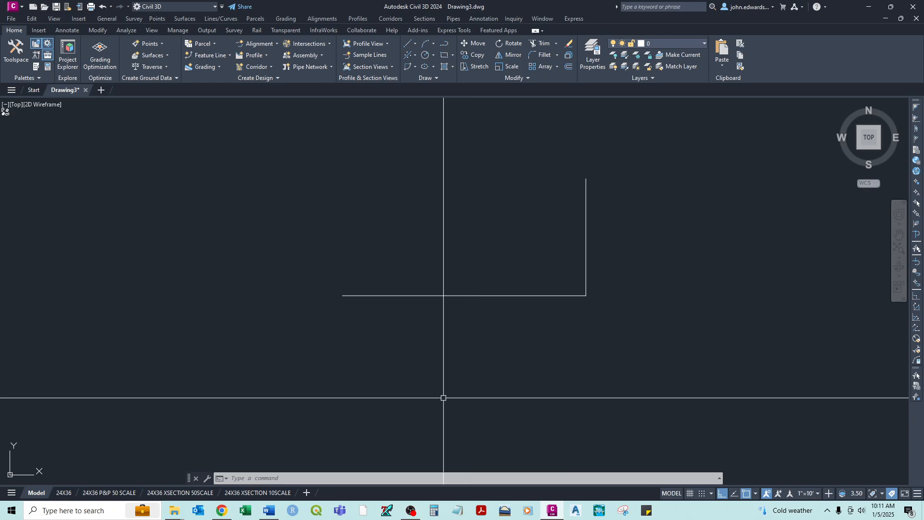
- With Ortho mode turned off, draw an angled line about 96 units long from above the horizontal line to its midpoint
right_click(485, 419)
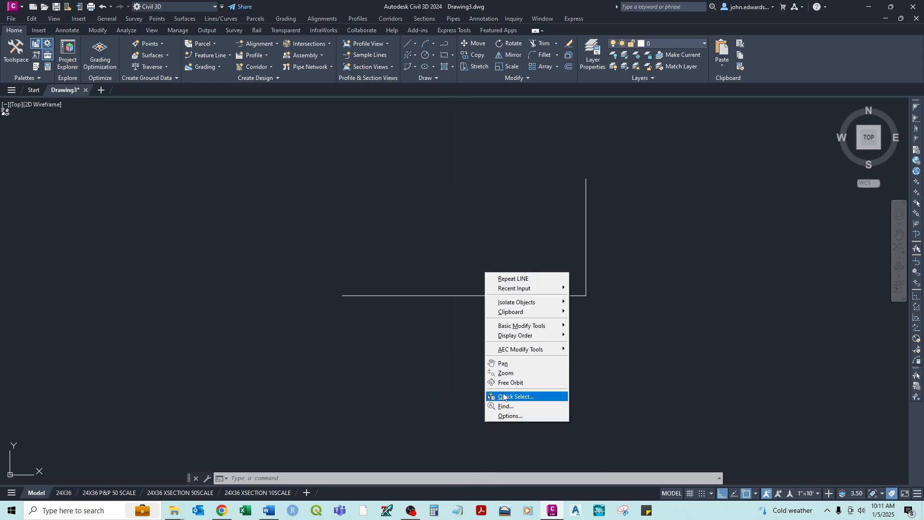
left_click(509, 279)
left_click(524, 163)
key("F8")
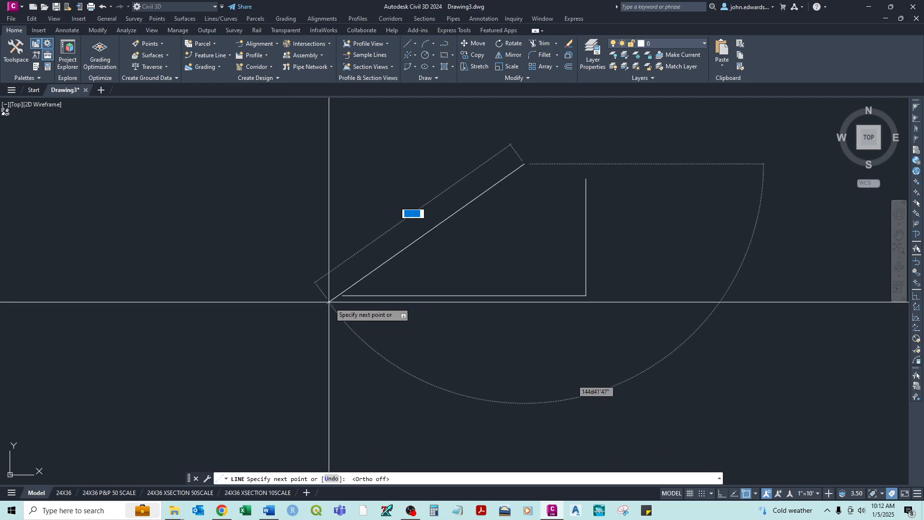
scroll(340, 303, "up", 2)
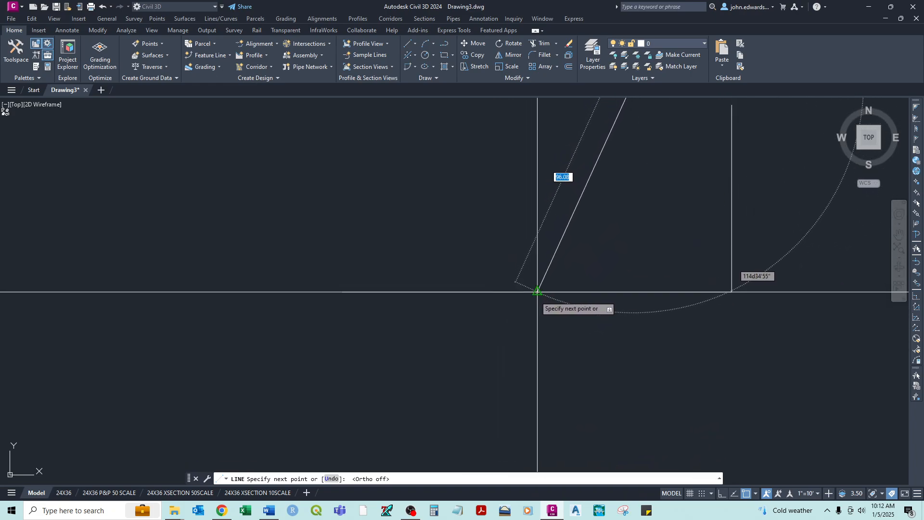
scroll(537, 291, "up", 4)
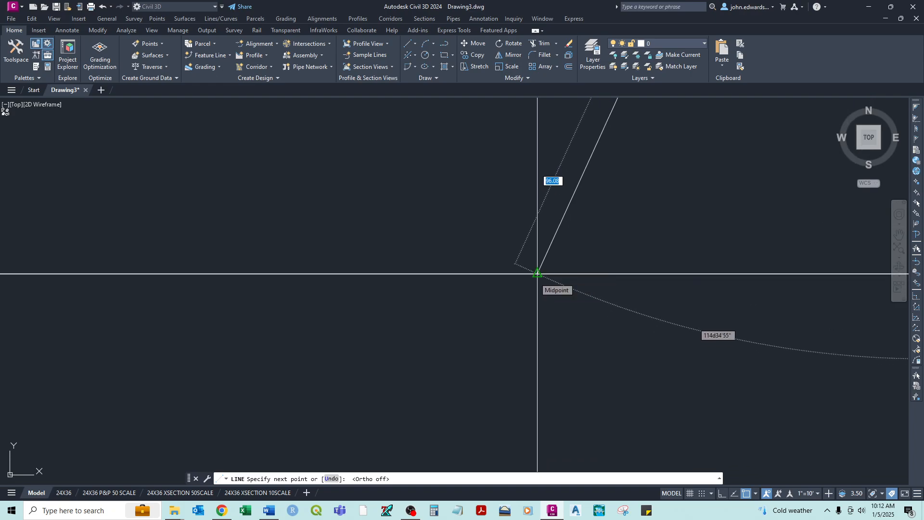
left_click(537, 273)
right_click(552, 309)
left_click(567, 314)
- Draw an angled line from the open area right of the figure to the midpoint of the vertical line
scroll(569, 311, "down", 4)
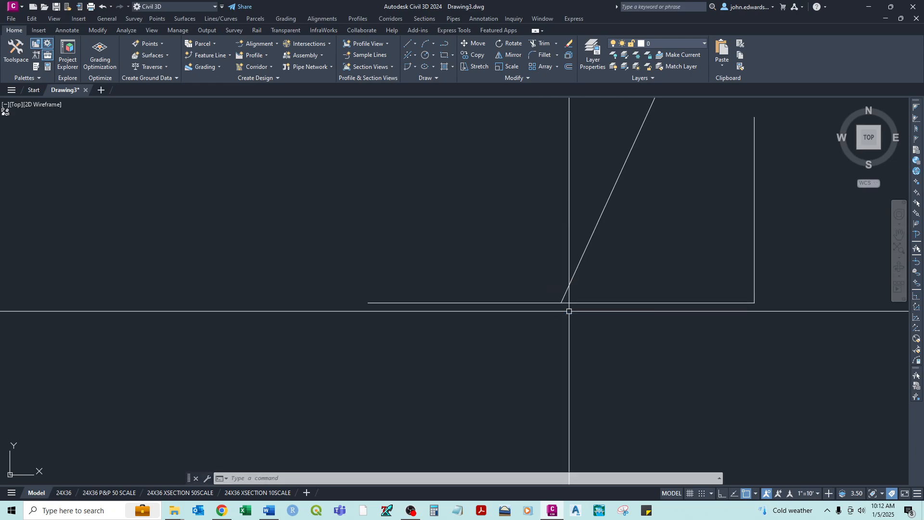
scroll(569, 311, "down", 4)
middle_click_drag(600, 344, 568, 299)
right_click(568, 301)
left_click(580, 310)
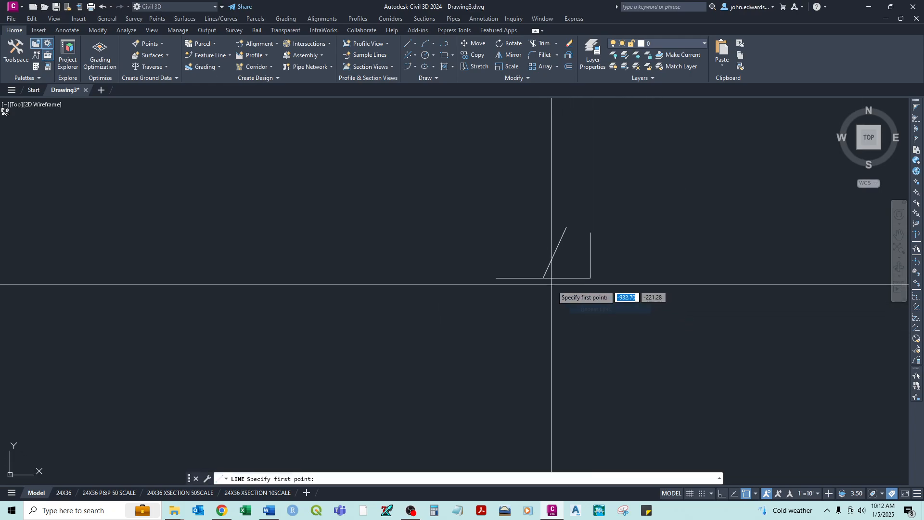
scroll(592, 282, "up", 2)
left_click(716, 226)
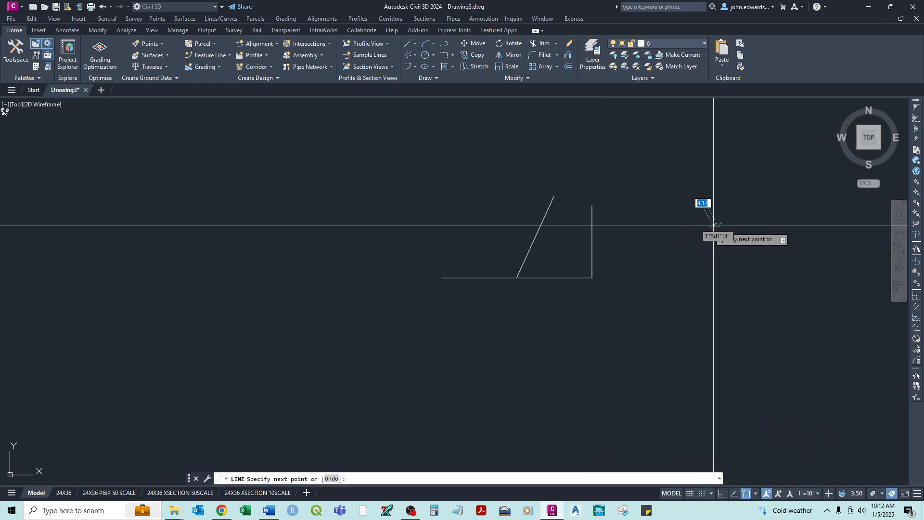
right_click(599, 245)
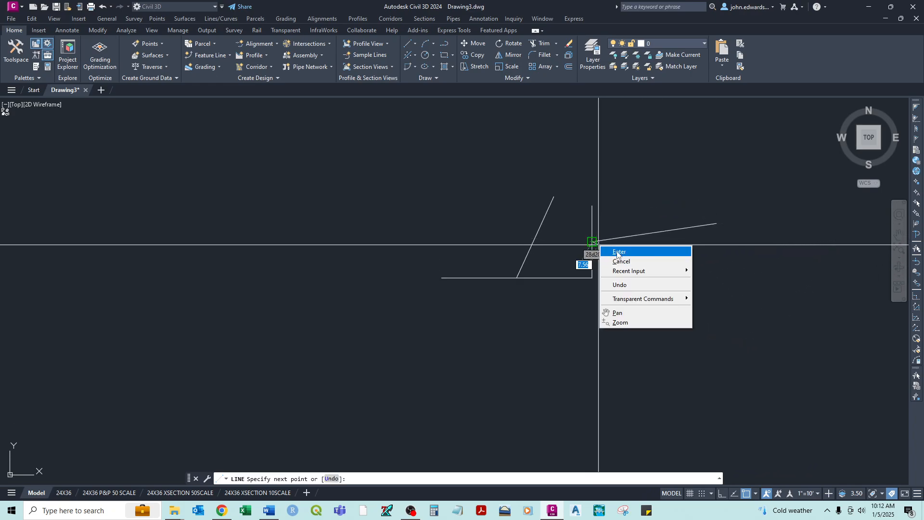
left_click(619, 252)
- Draw a slanted line from the upper left of the figure down to the midpoint of the first angled line
right_click(431, 179)
left_click(441, 182)
left_click(425, 184)
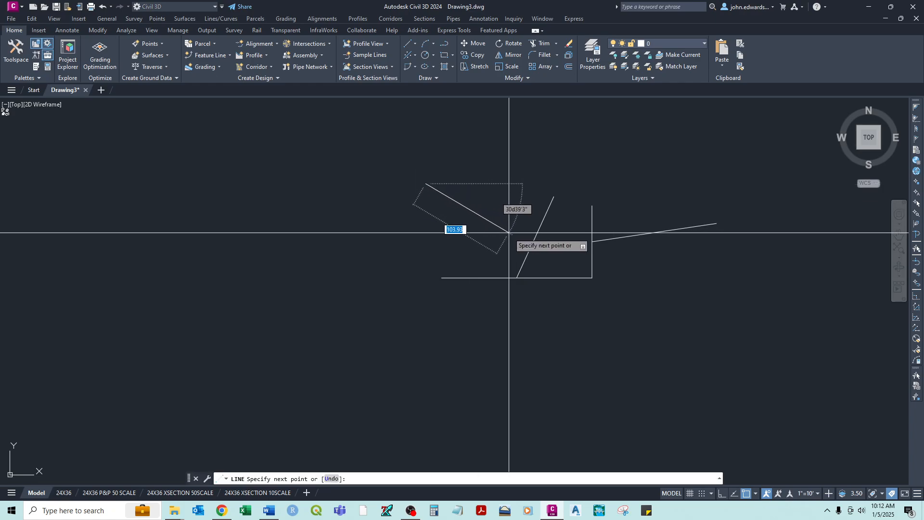
left_click(535, 236)
right_click(533, 238)
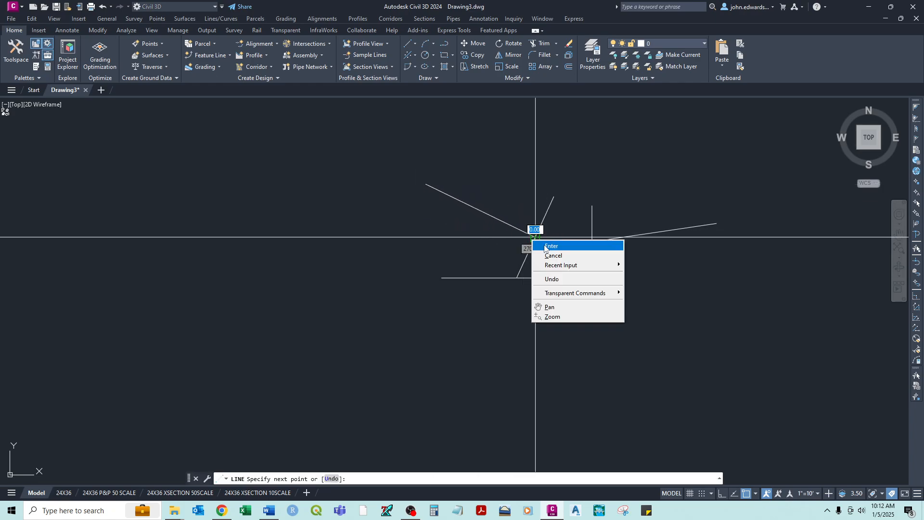
left_click(545, 246)
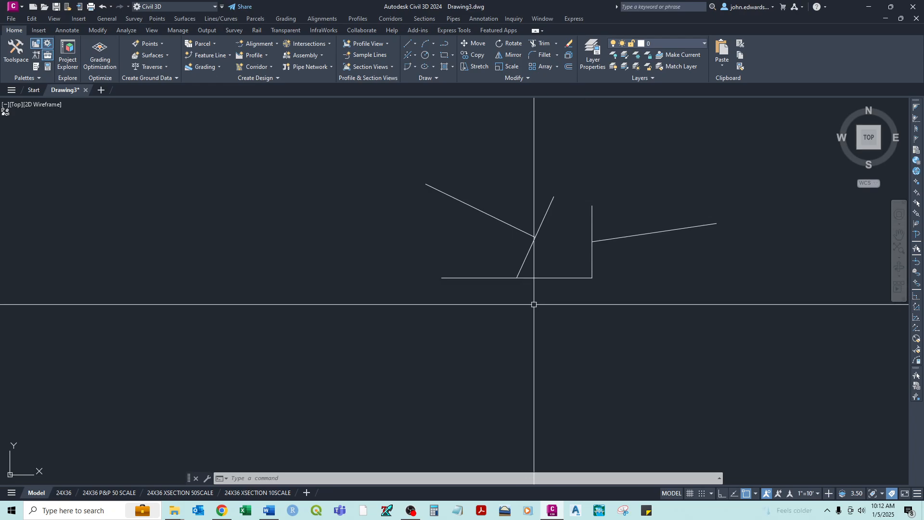
- Draw a line about 114 units long from below the figure up to the horizontal line, meeting it with the Perpendicular snap
right_click(568, 365)
left_click(597, 223)
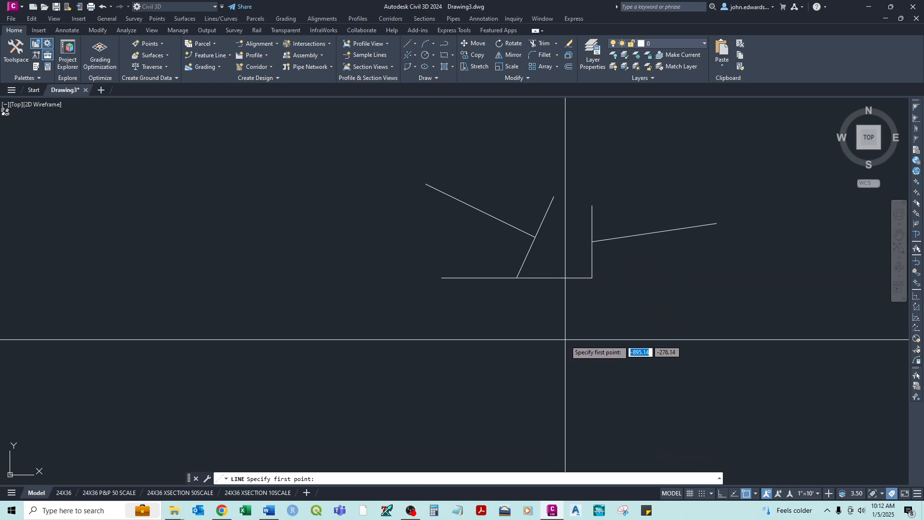
left_click(554, 386)
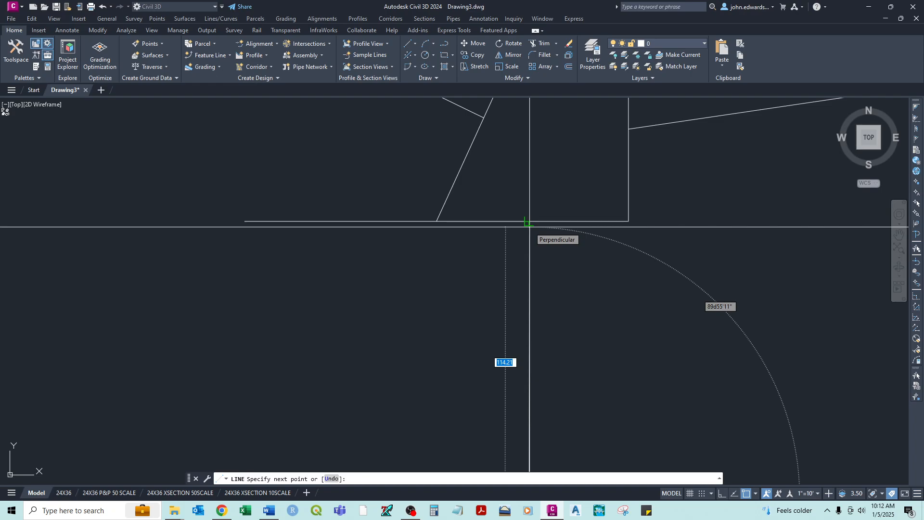
left_click(529, 224)
right_click(532, 235)
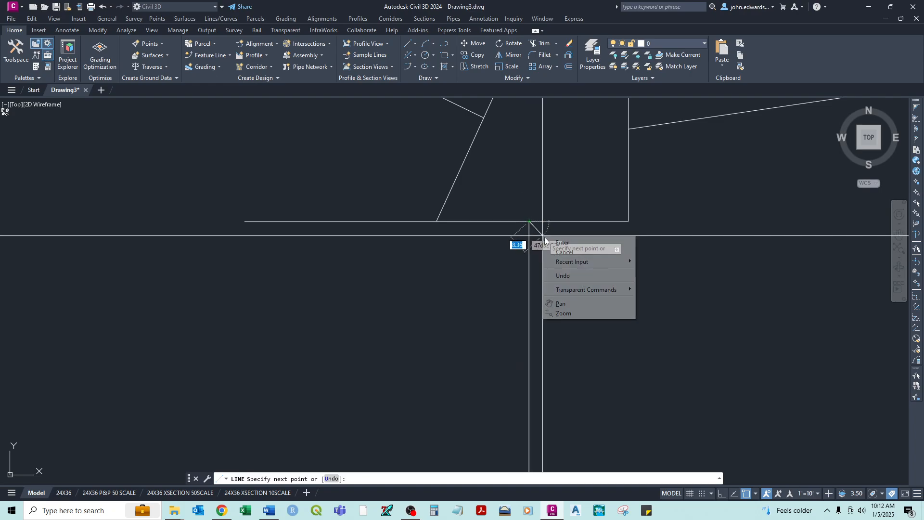
left_click(554, 242)
scroll(548, 241, "down", 5)
- Draw a line about 127 units long from above the figure to the upper-left slanted line, ending on it with the Perpendicular snap
scroll(551, 240, "up", 4)
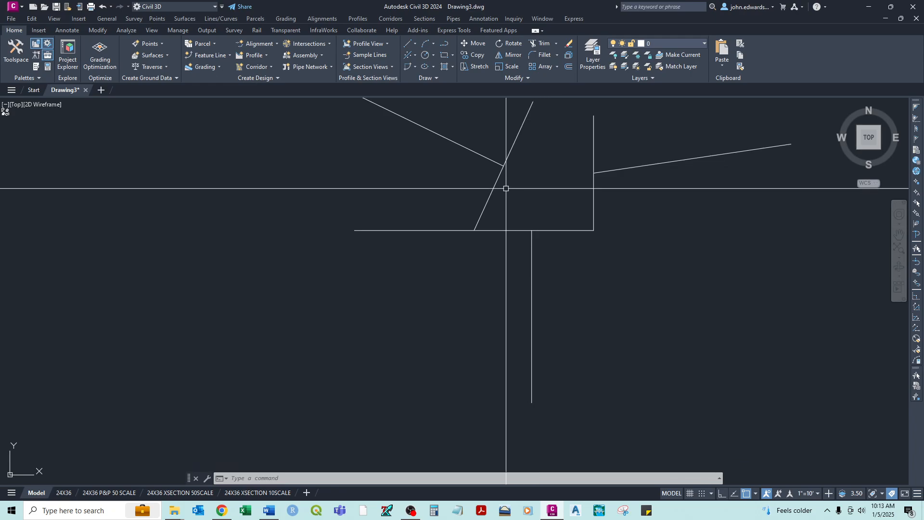
middle_click_drag(505, 188, 477, 310)
scroll(479, 312, "down", 2)
right_click(392, 179)
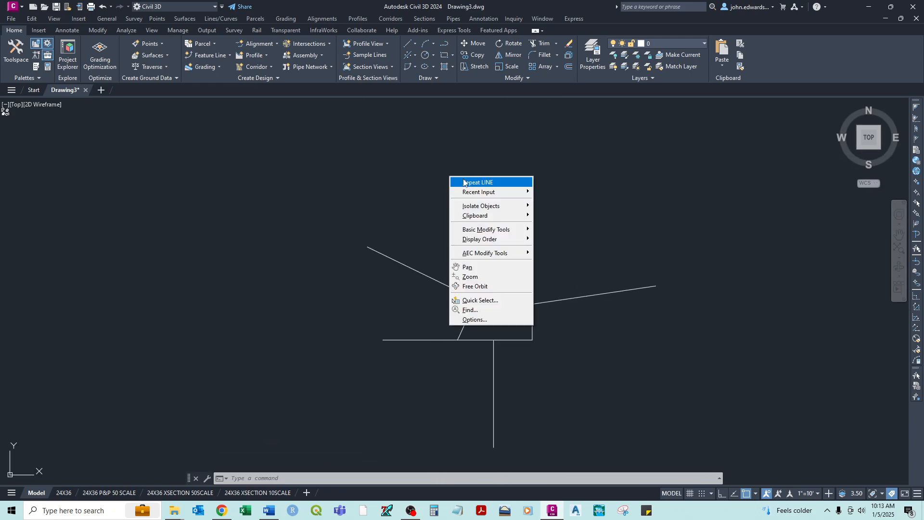
left_click(414, 182)
left_click(465, 164)
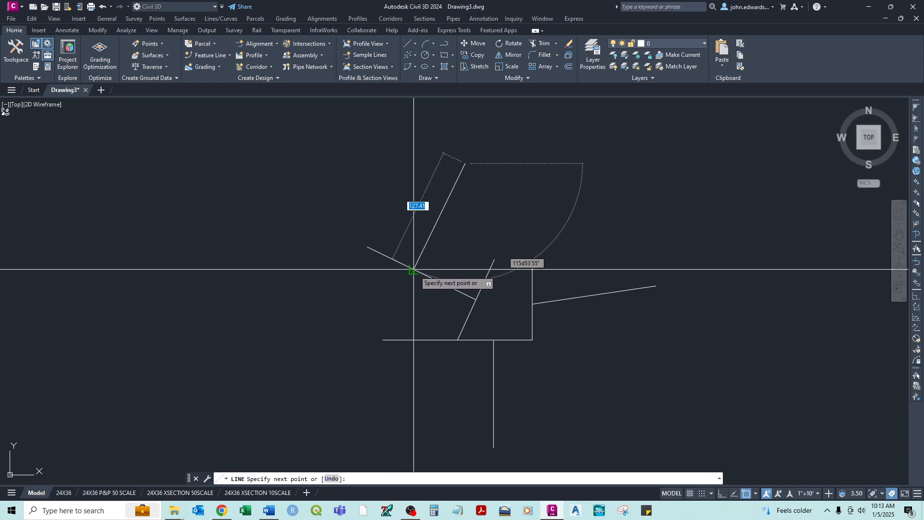
left_click(413, 269)
right_click(448, 245)
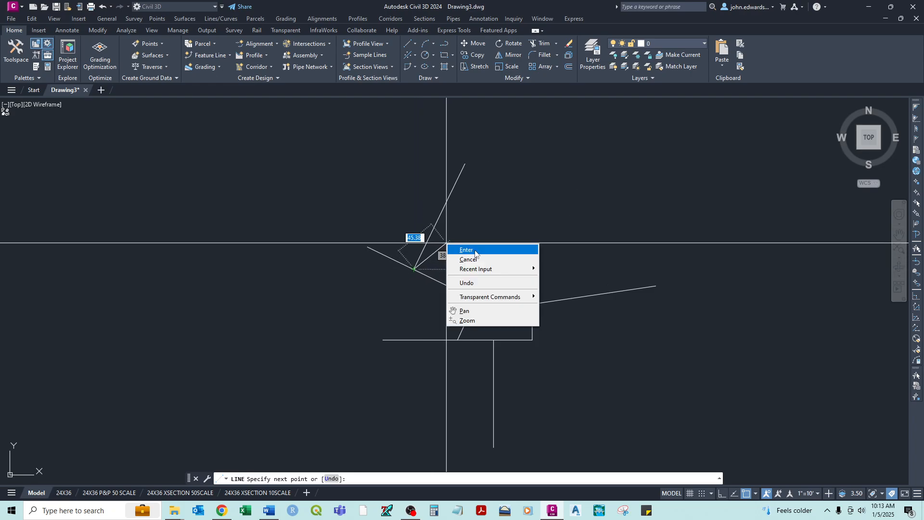
left_click(478, 246)
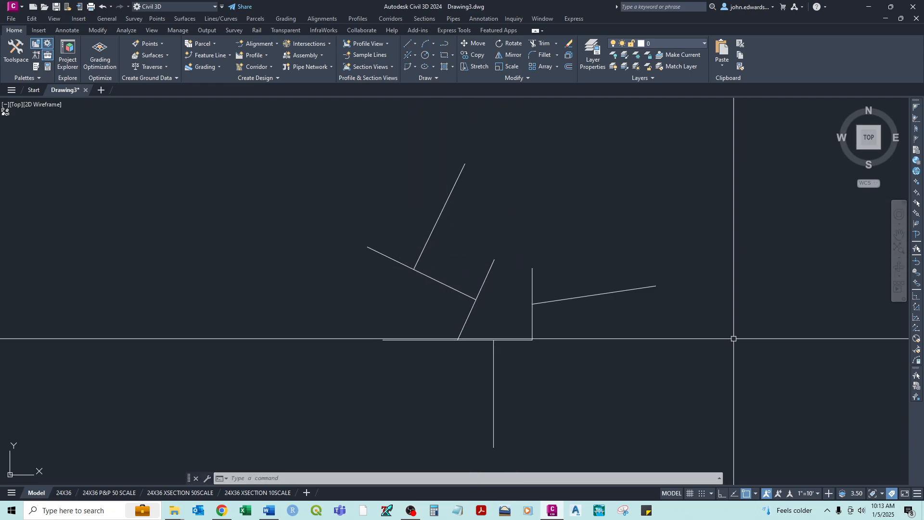
- Turn off the Endpoint, Midpoint and Perpendicular object snaps and leave only Nearest active
left_click(757, 494)
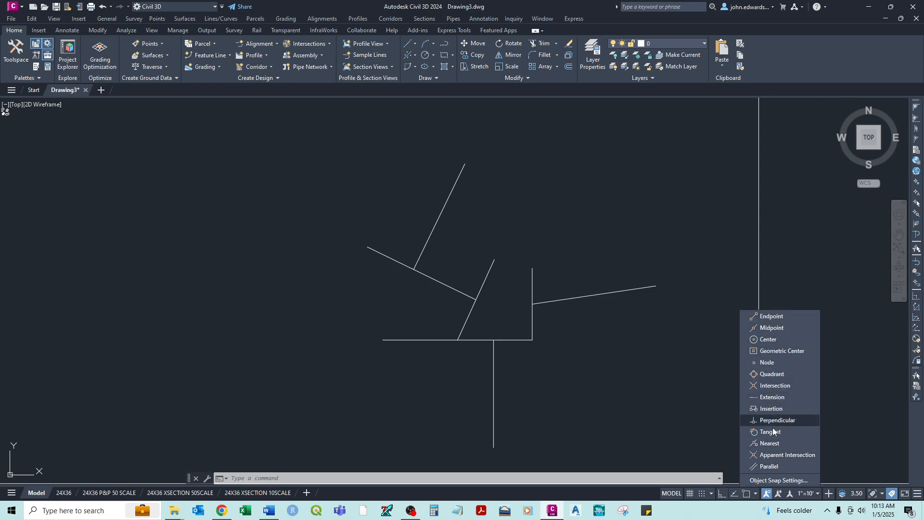
left_click(768, 443)
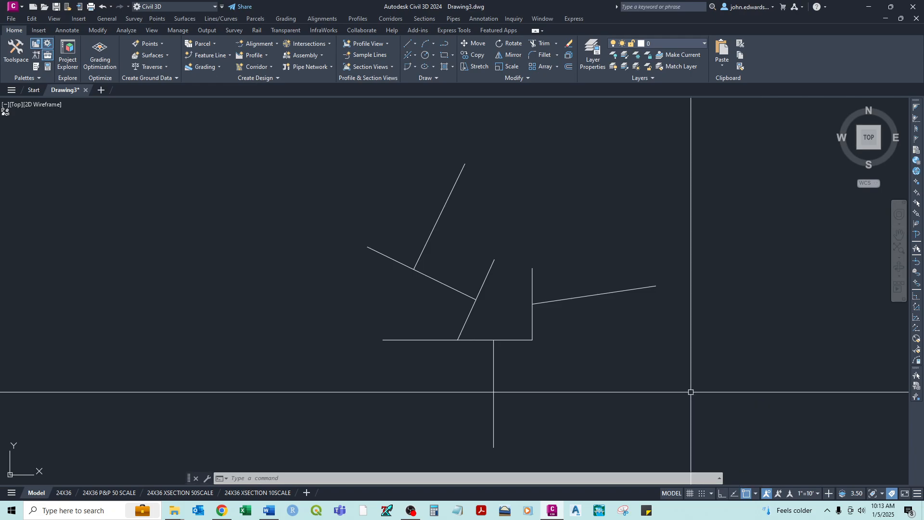
scroll(527, 313, "up", 4)
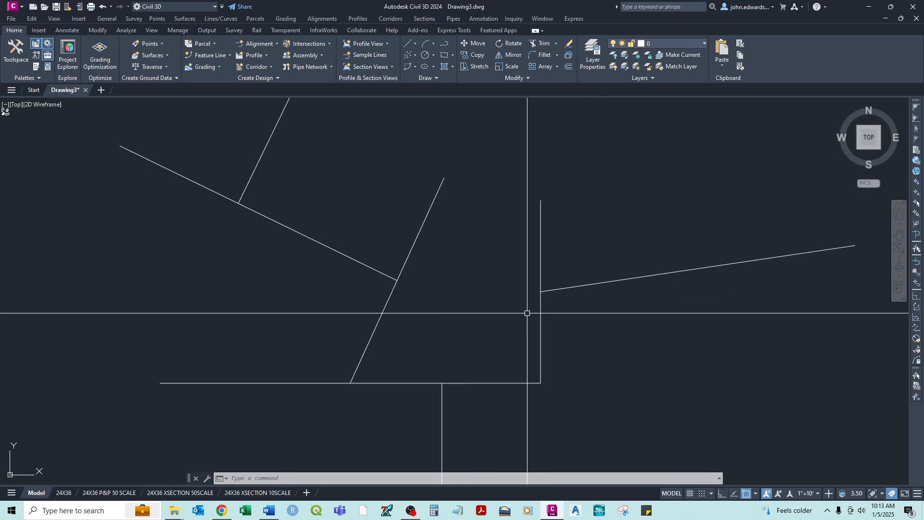
scroll(527, 313, "up", 2)
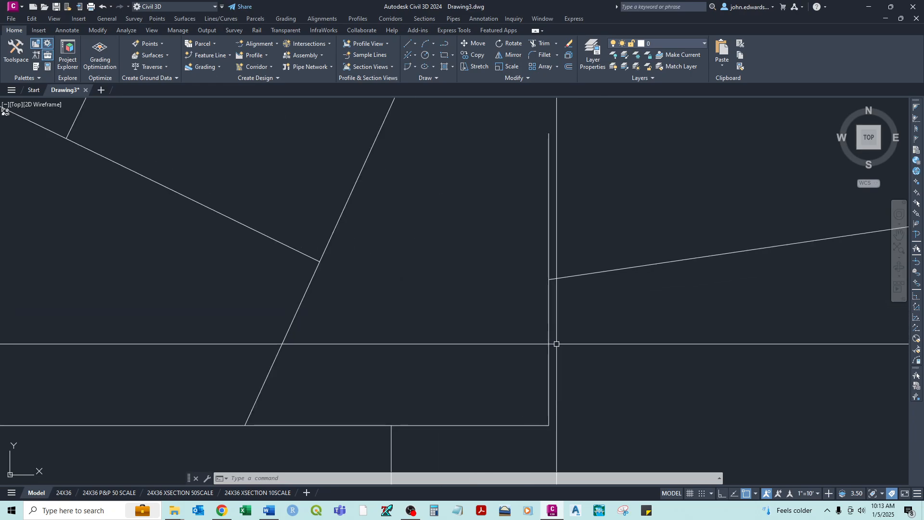
scroll(562, 341, "down", 4)
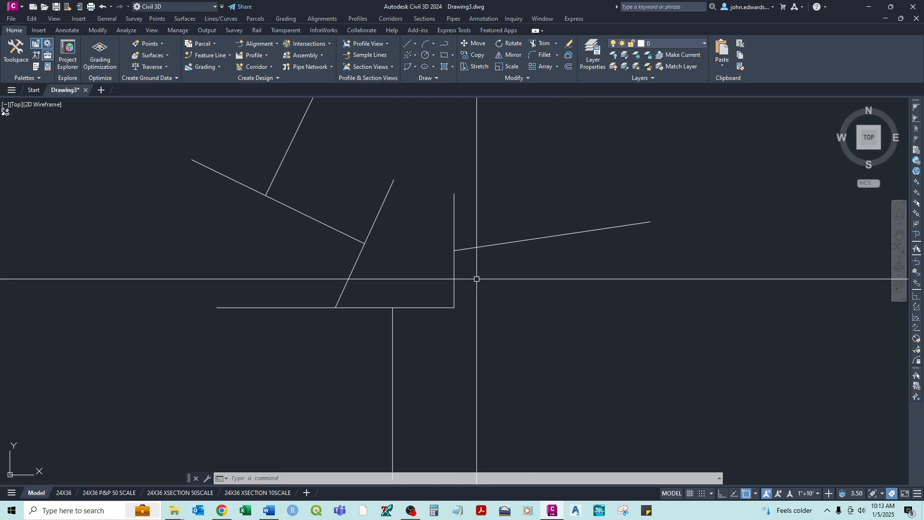
- Draw a line from the upper part of the vertical line to the right-hand slanted line, snapping both ends with Nearest
right_click(546, 272)
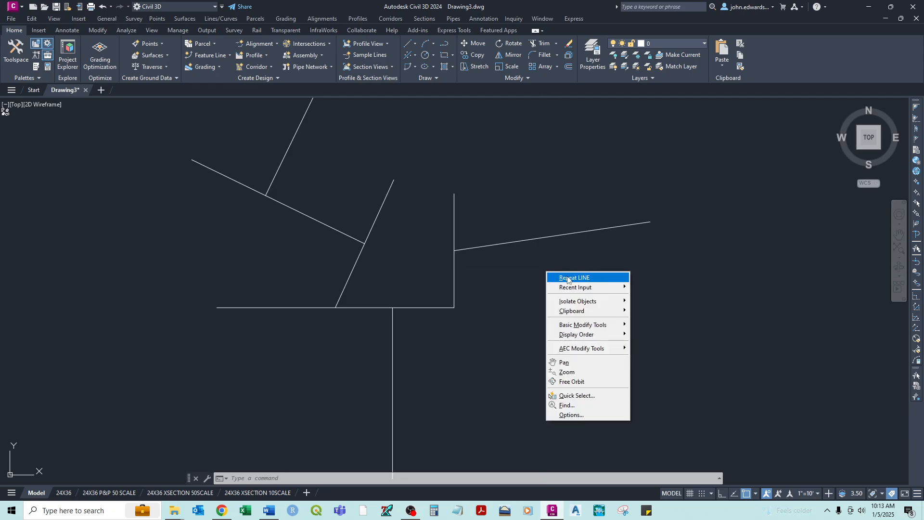
left_click(570, 278)
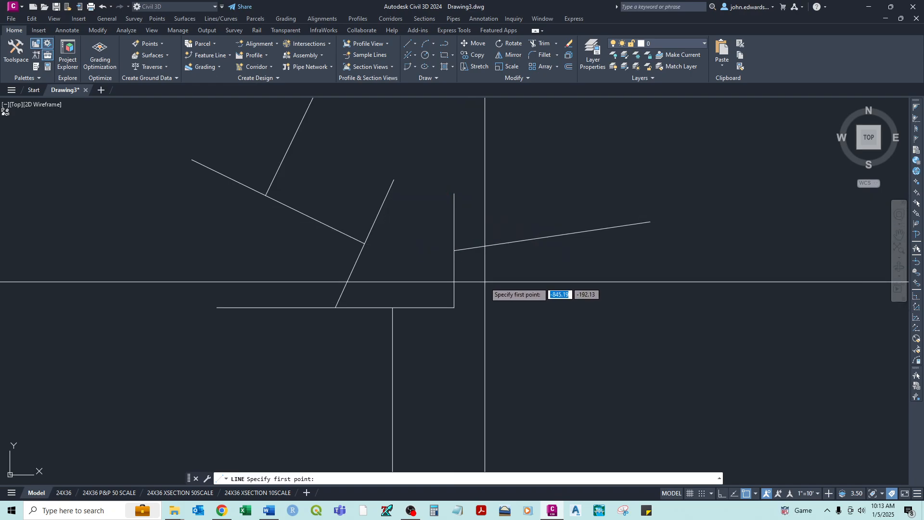
scroll(485, 281, "up", 4)
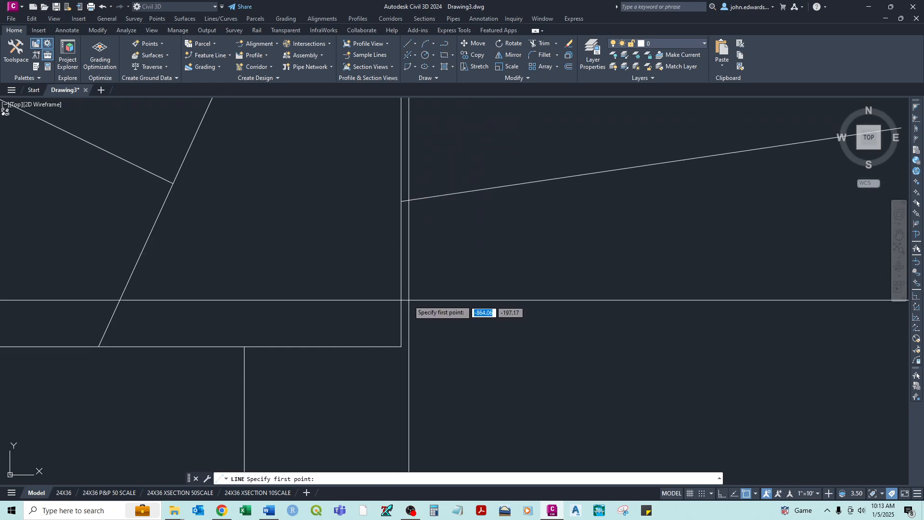
middle_click_drag(408, 290, 401, 360)
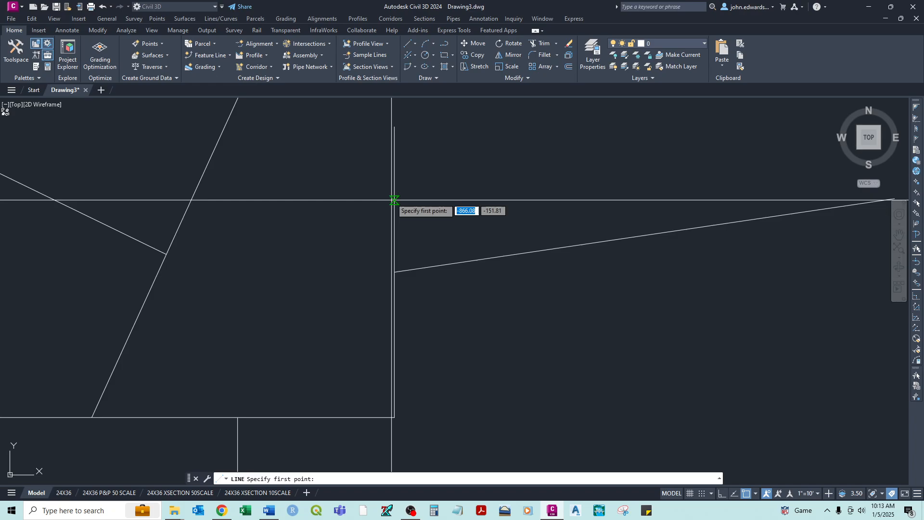
left_click(398, 168)
scroll(509, 144, "up", 5)
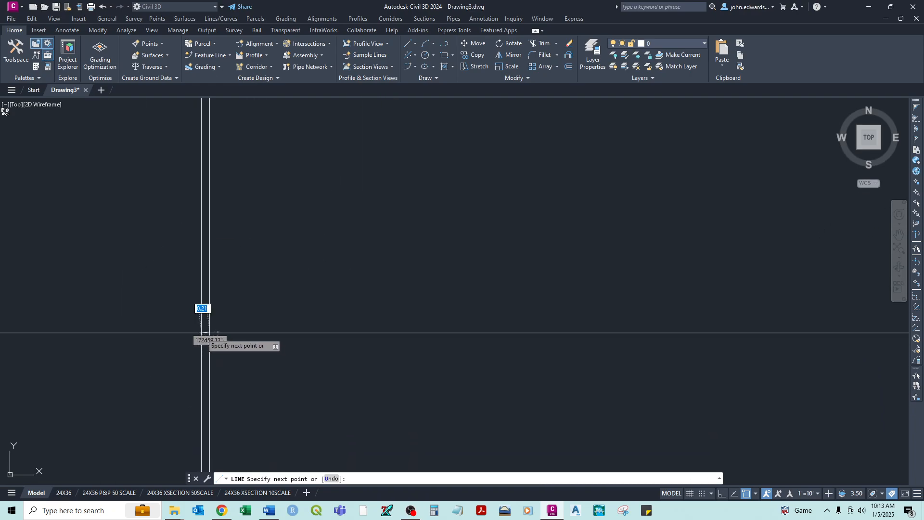
scroll(220, 334, "down", 5)
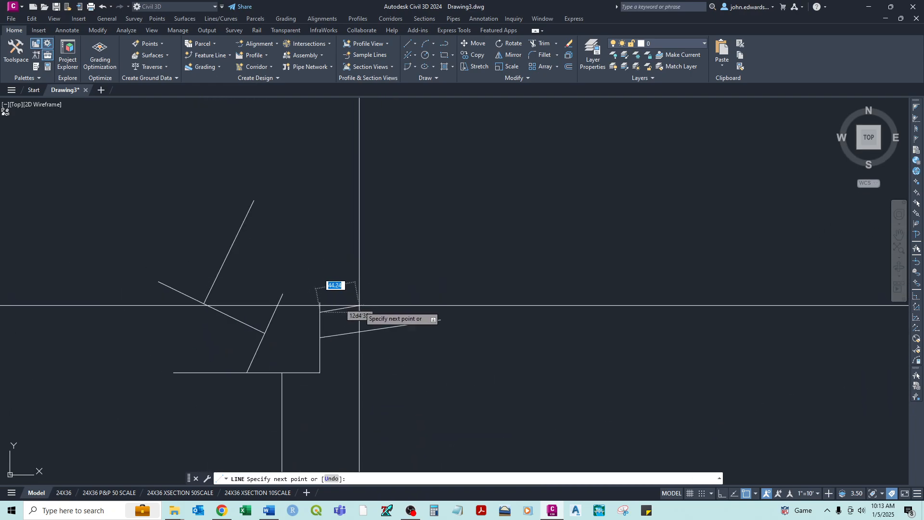
scroll(375, 312, "up", 2)
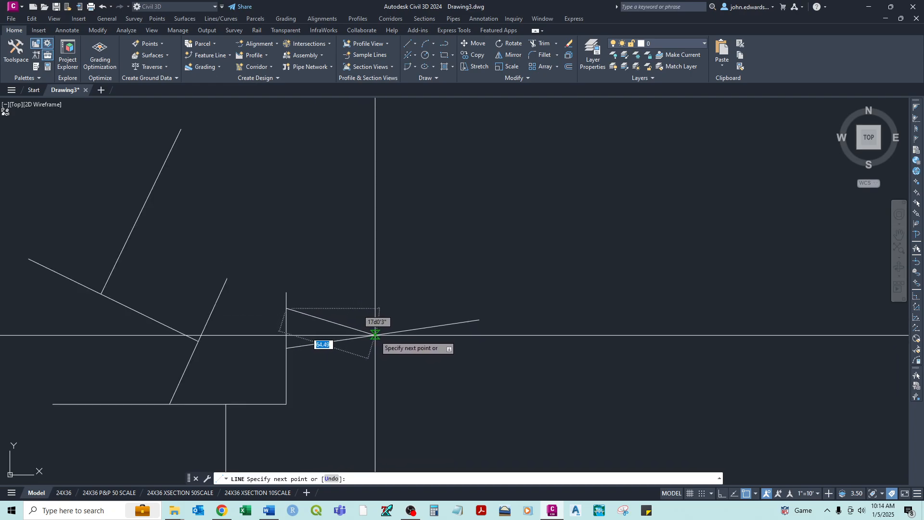
left_click(402, 330)
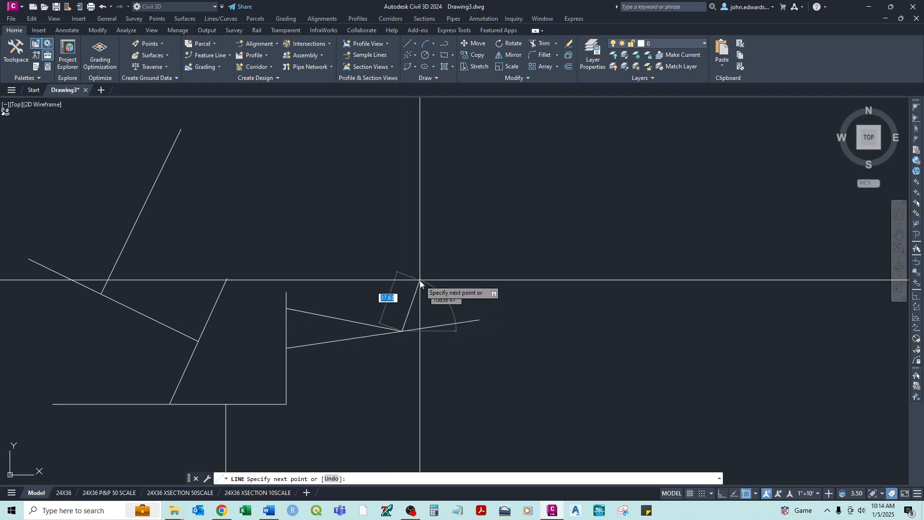
key("Escape")
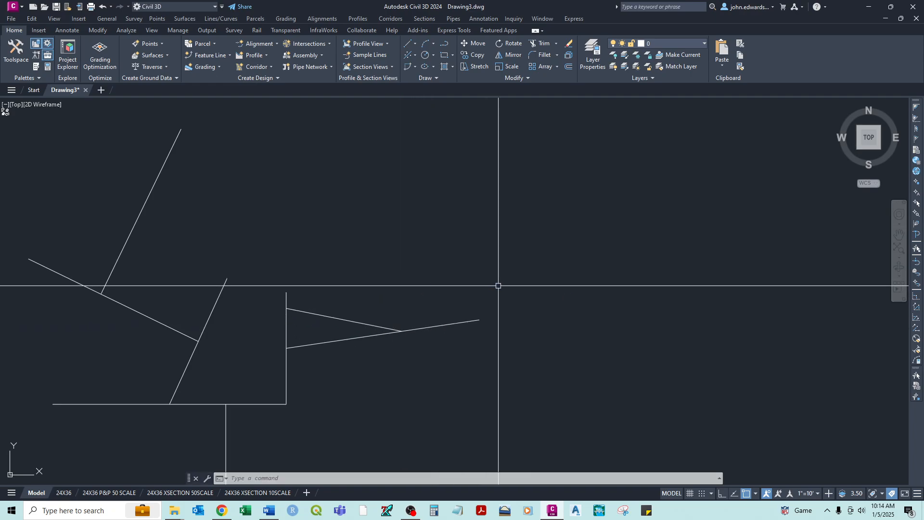
- Switch the active object snap from Nearest to Endpoint only
scroll(498, 287, "down", 2)
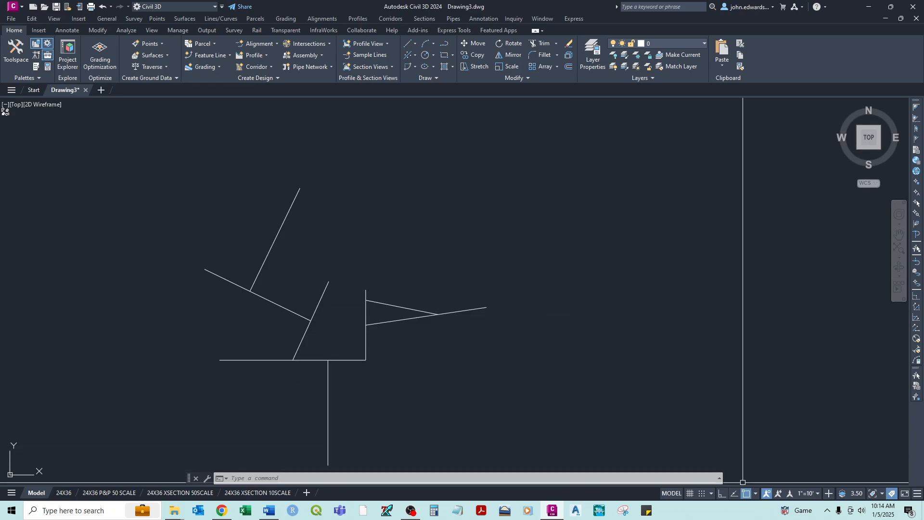
left_click(757, 493)
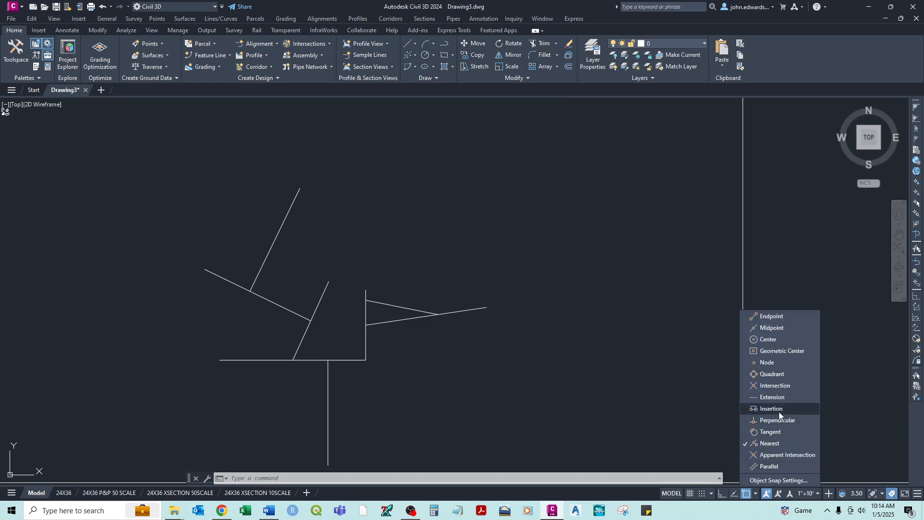
left_click(764, 444)
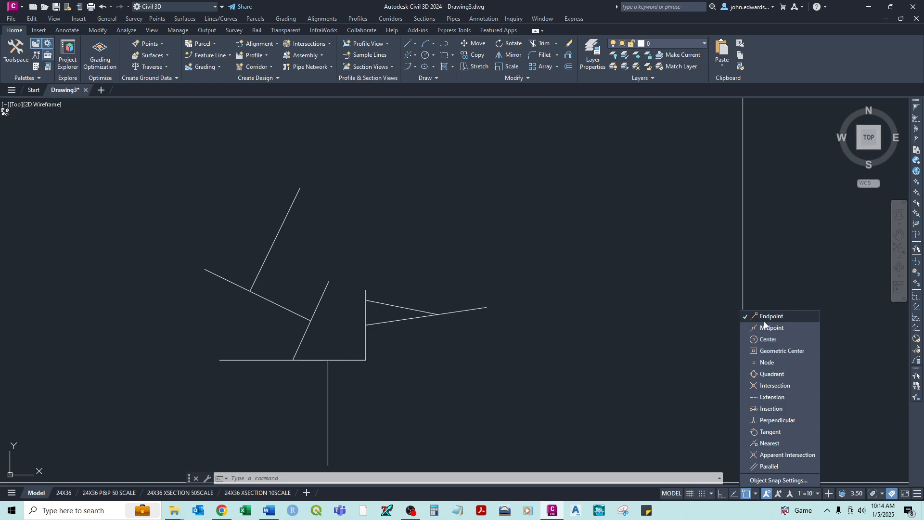
left_click(642, 290)
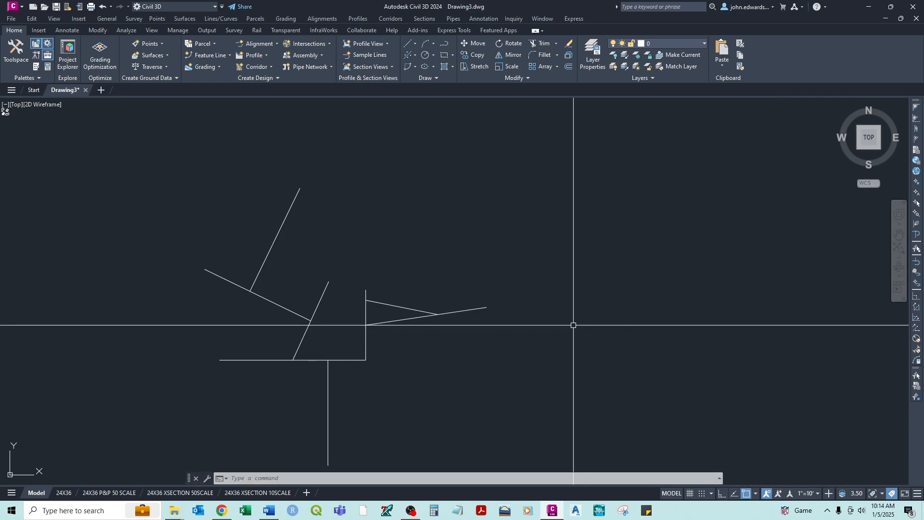
- Draw connected lines by Endpoint snap from the right-hand tip through the tops of the upper-left, slanted and vertical lines to the right-hand junction
right_click(531, 189)
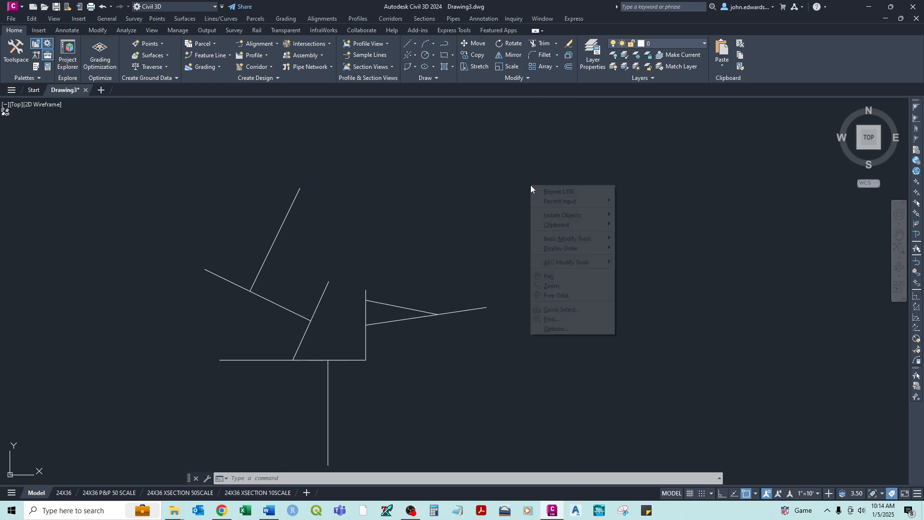
left_click(545, 192)
left_click(486, 307)
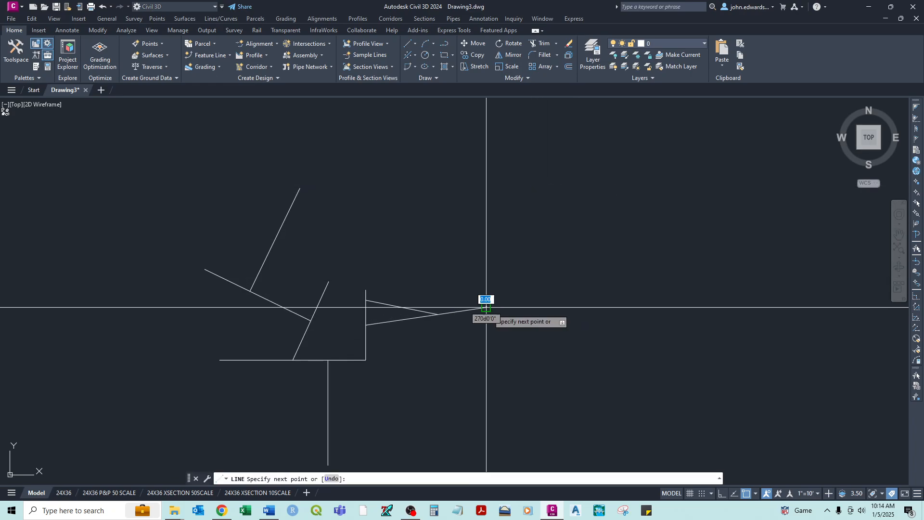
left_click(299, 188)
left_click(329, 281)
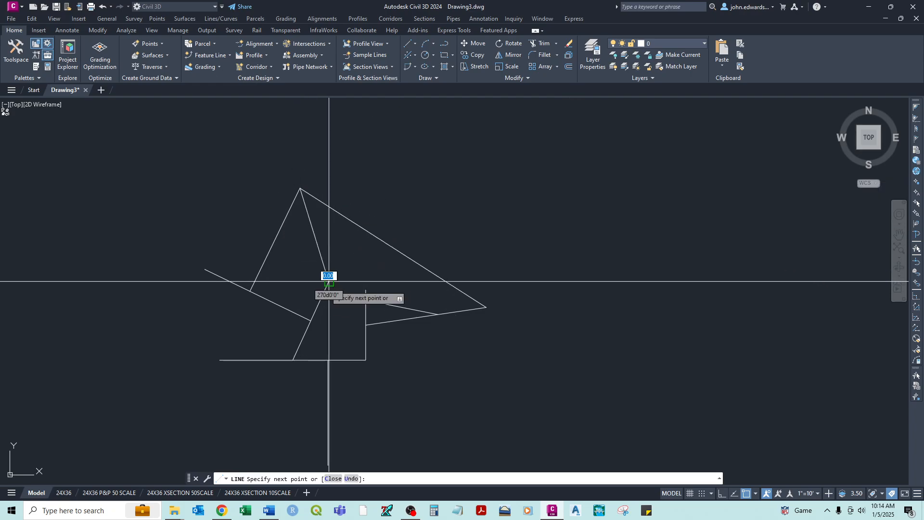
left_click(366, 290)
left_click(438, 315)
right_click(458, 231)
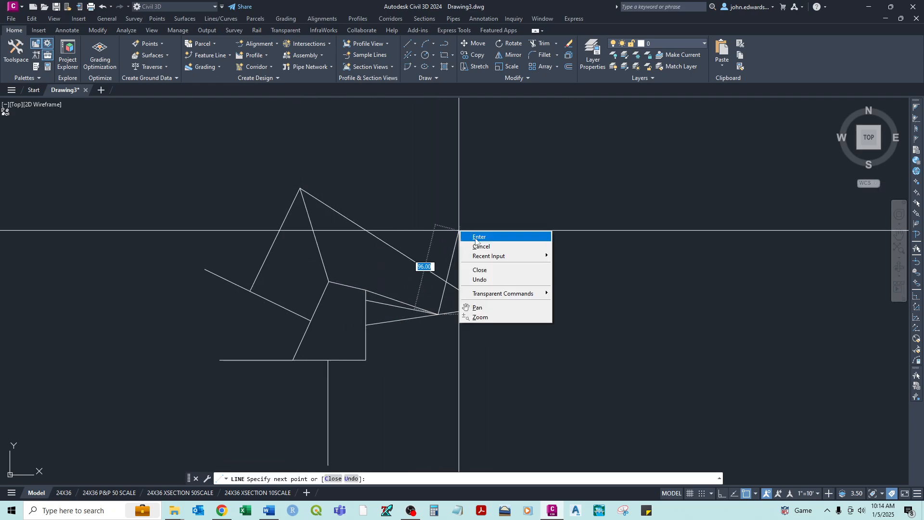
left_click(476, 238)
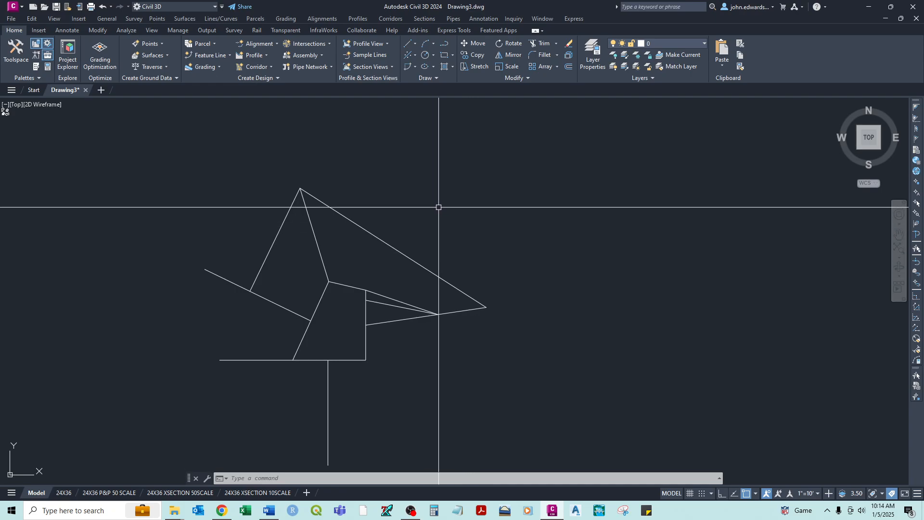
- Draw a line from the top of the vertical line to the long sloping line, using a one-time Midpoint snap override
right_click(410, 208)
left_click(423, 215)
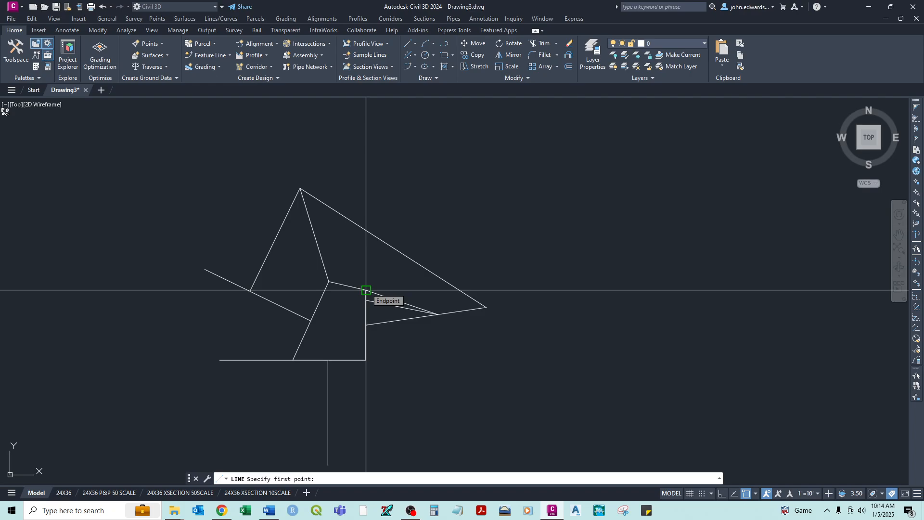
left_click(366, 290)
scroll(371, 267, "up", 4)
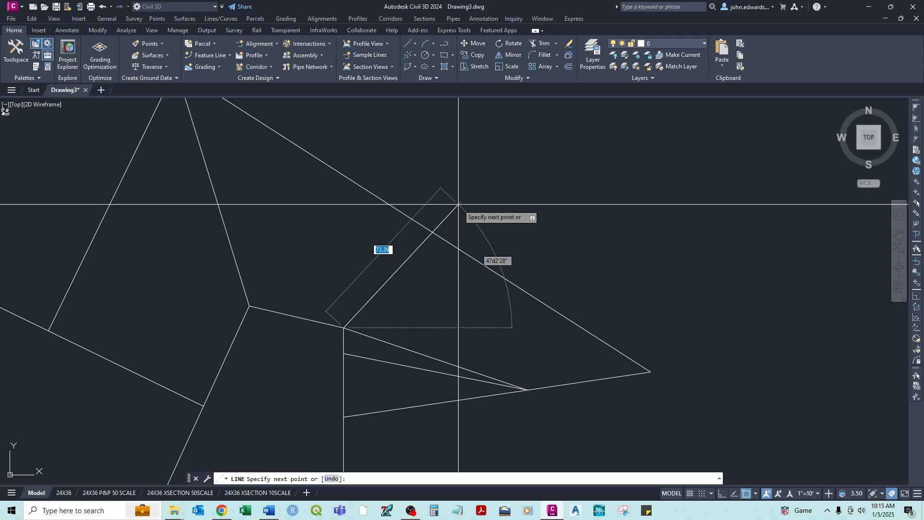
right_click(459, 205, "shift")
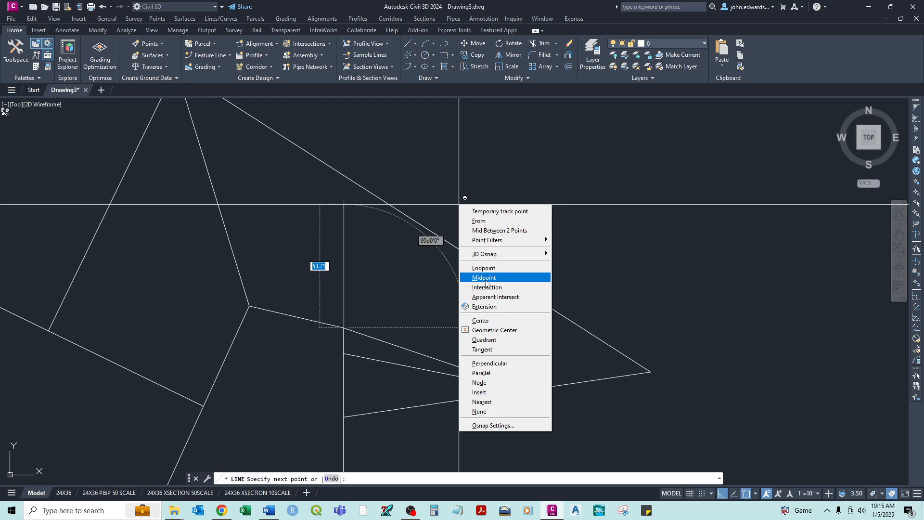
left_click(485, 281)
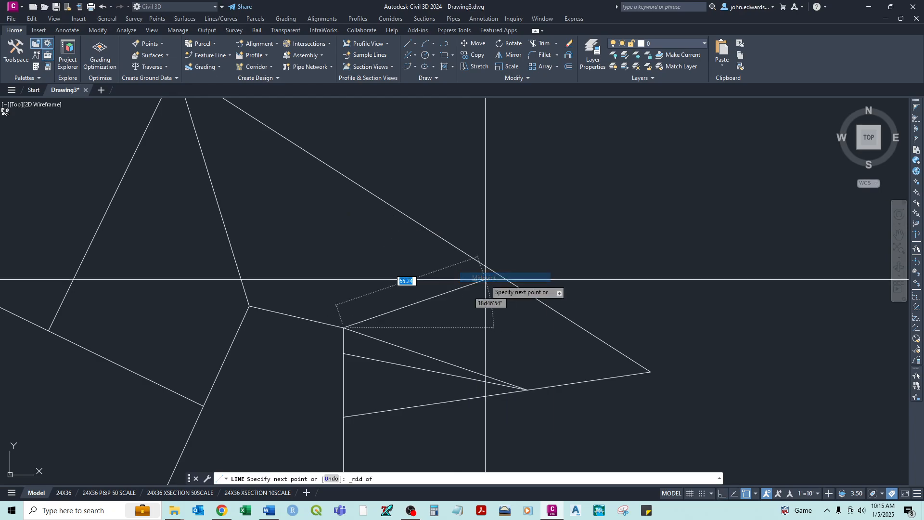
left_click(406, 218)
right_click(444, 206)
left_click(450, 210)
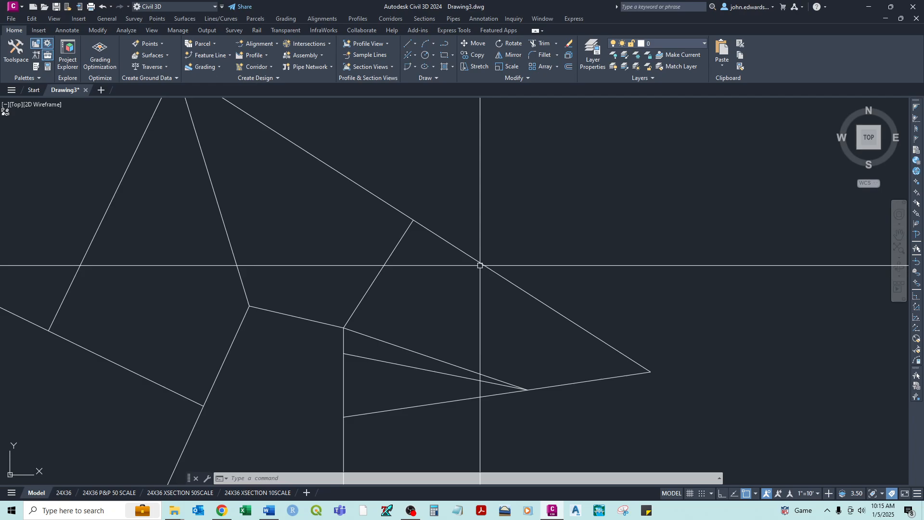
right_click(568, 205)
left_click(595, 212)
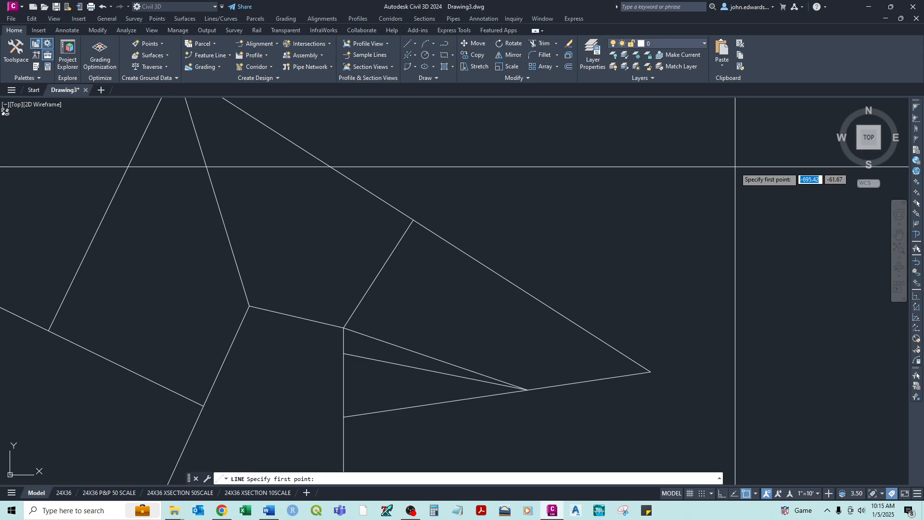
key("Escape")
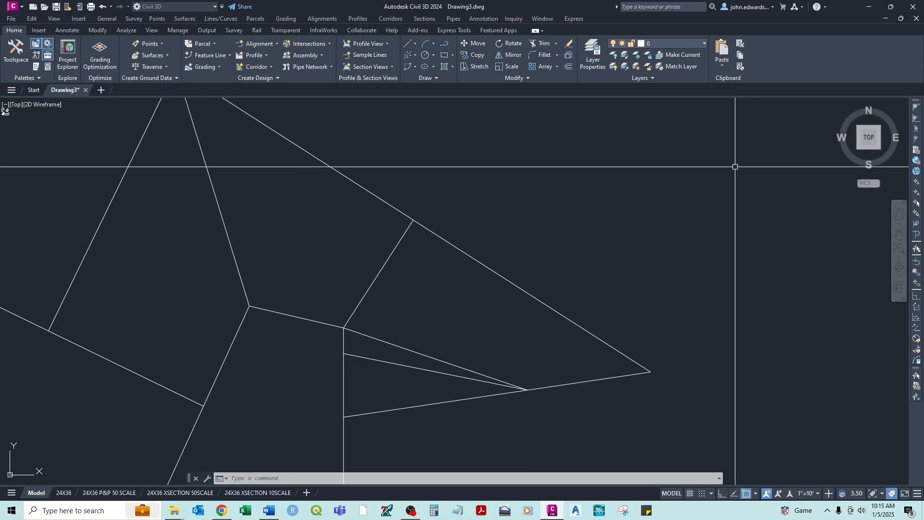
right_click(714, 171)
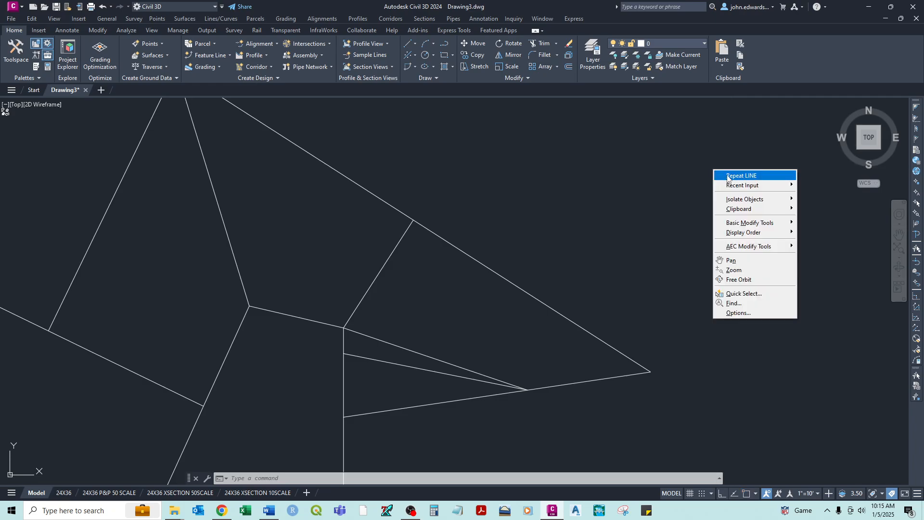
left_click(720, 175)
scroll(671, 332, "down", 4)
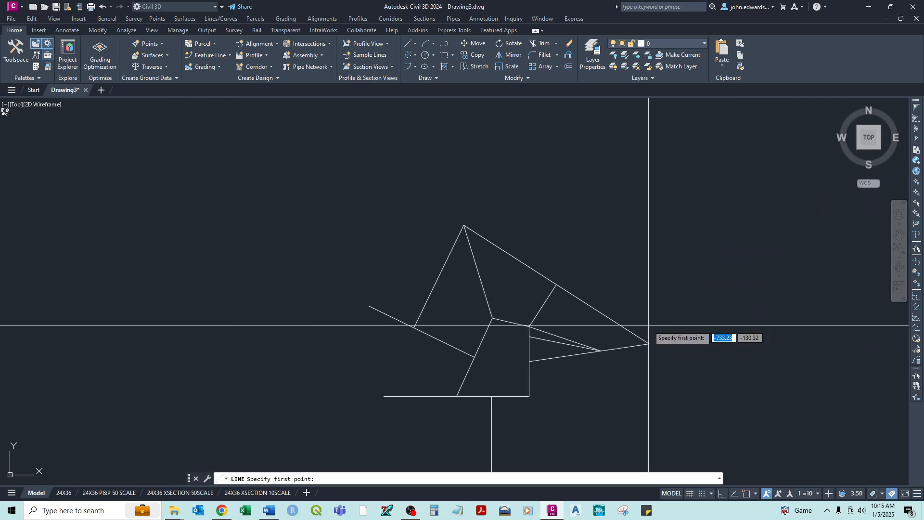
left_click(649, 343)
key("Escape")
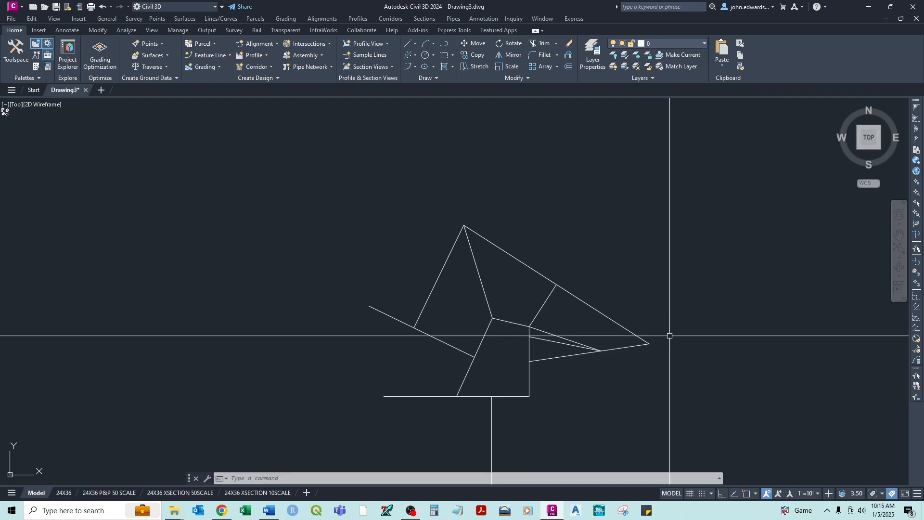
- Draw lines from the figure's right-hand tip through a free point above it to the upper apex, using one-time Endpoint snaps at both ends
right_click(673, 310)
left_click(686, 316)
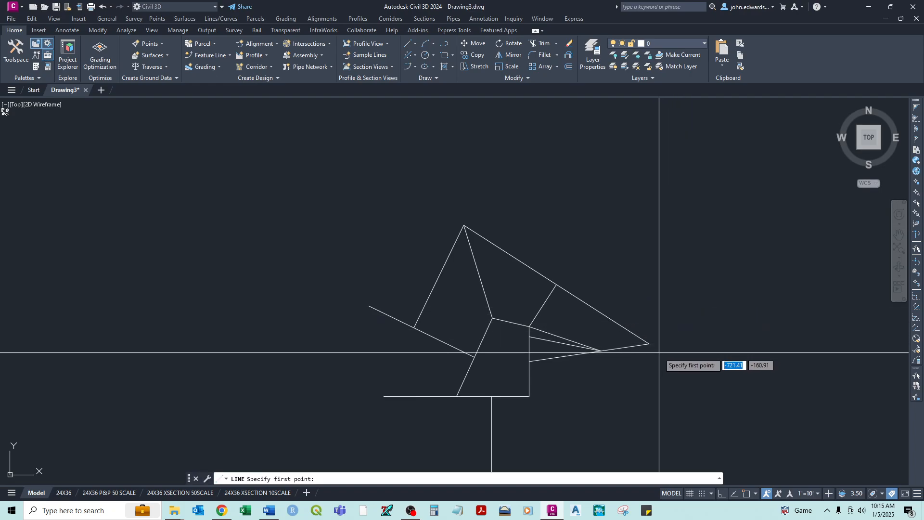
right_click(658, 353, "shift")
left_click(684, 190)
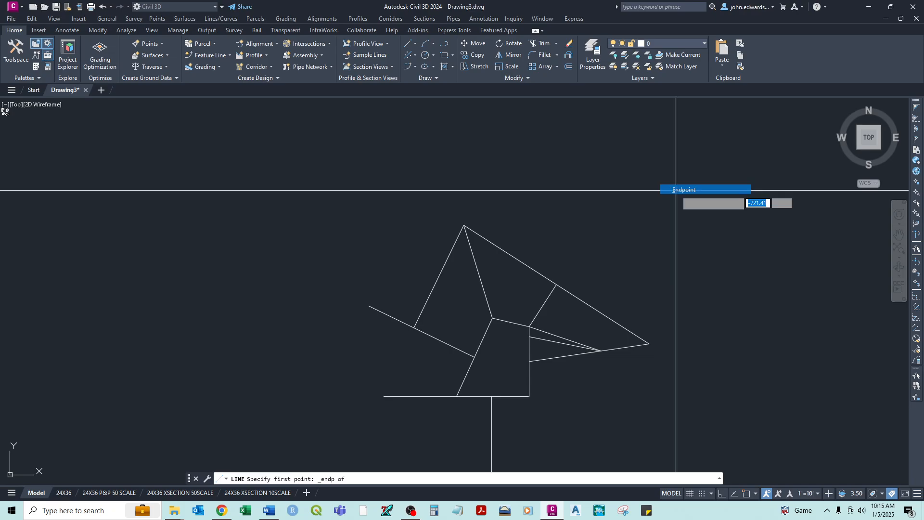
left_click(649, 344)
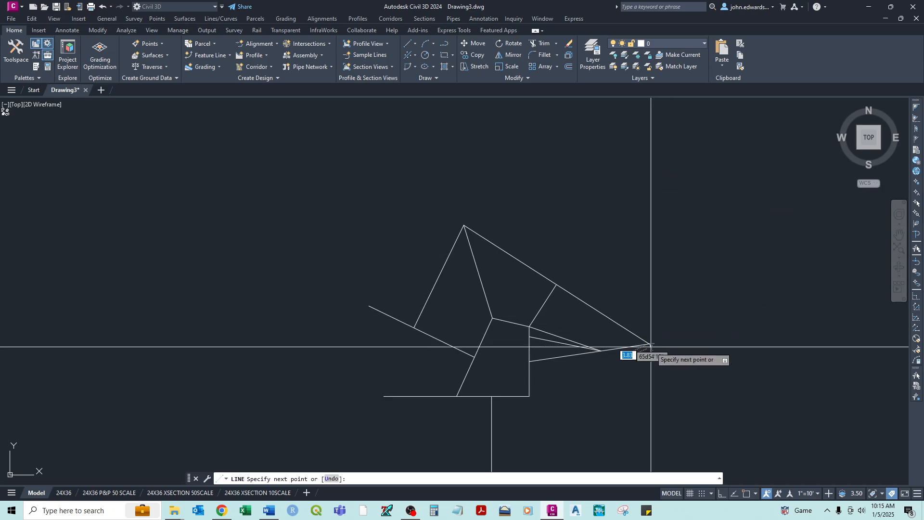
right_click(516, 190, "shift")
left_click(554, 260)
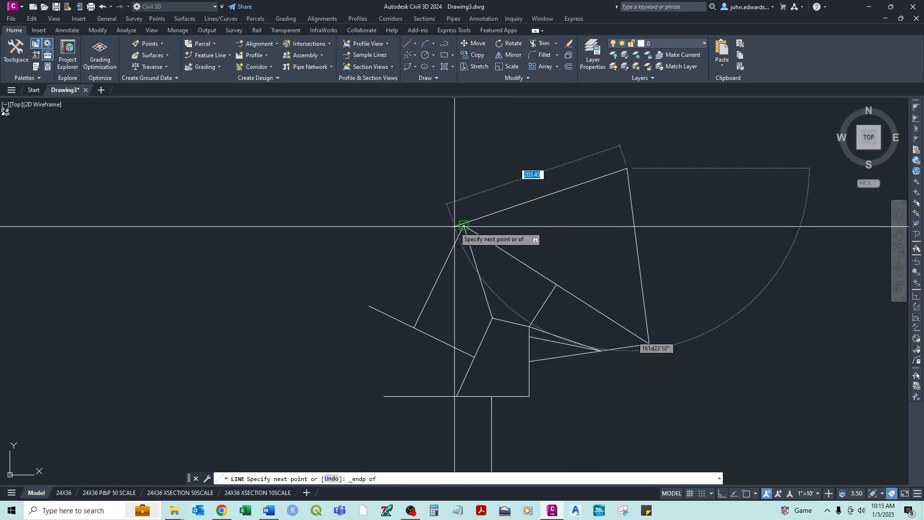
left_click(464, 224)
- Continue the line to the far-left endpoint with an Endpoint override, and finish it at the right-hand edge's midpoint with a Midpoint override
right_click(410, 234, "shift")
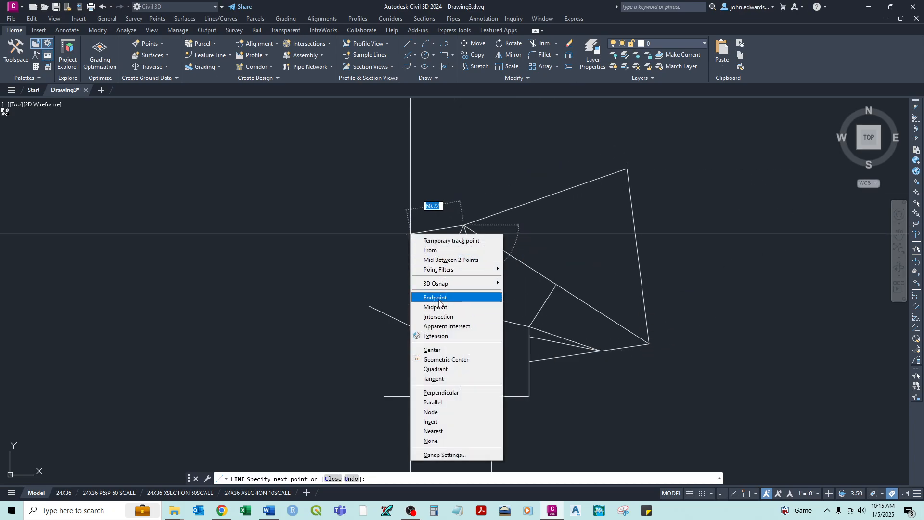
left_click(439, 301)
left_click(369, 306)
right_click(402, 290, "shift")
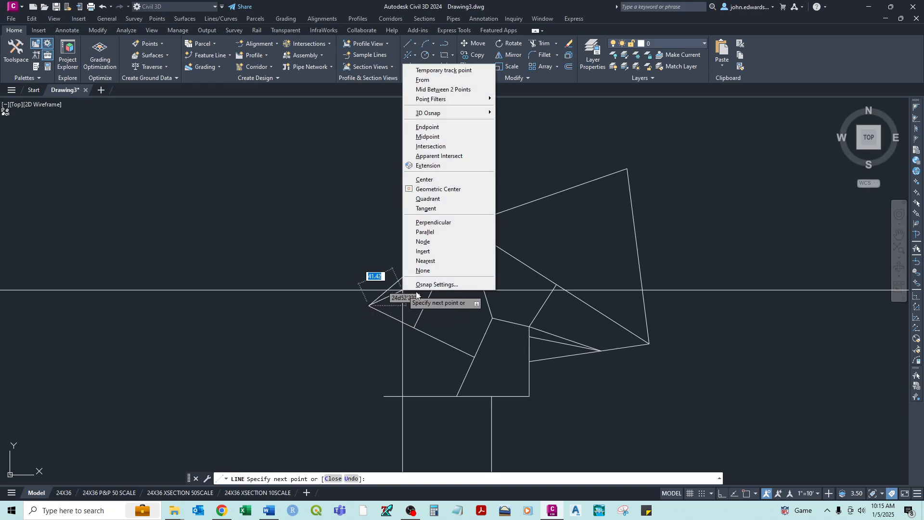
left_click(432, 136)
left_click(637, 255)
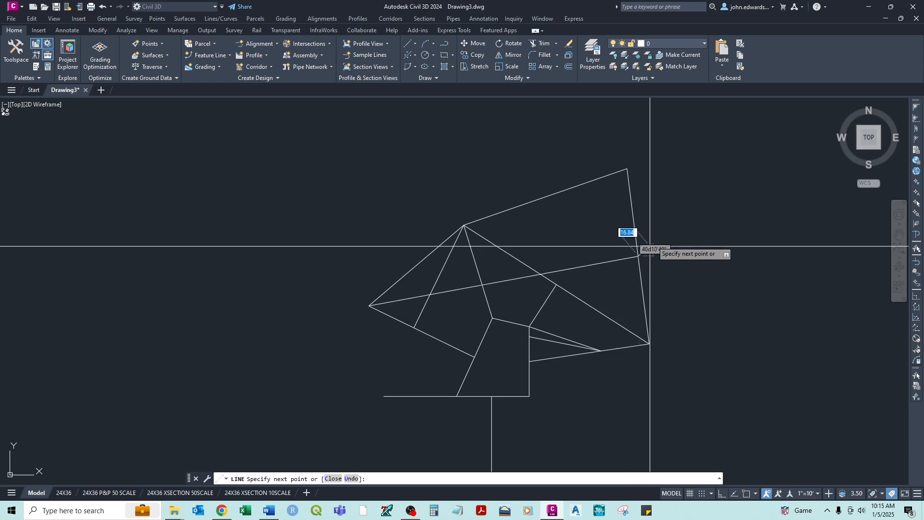
right_click(676, 206)
left_click(693, 213)
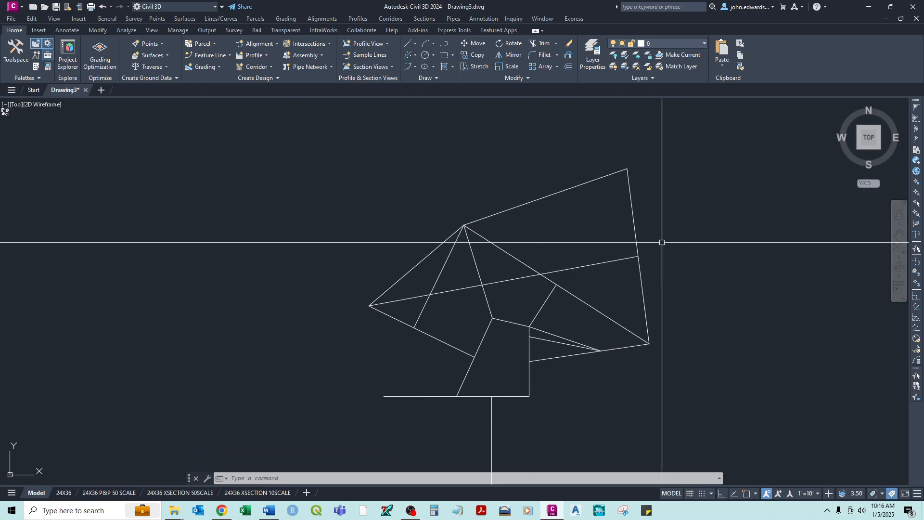
- Draw a line about 238 units long from above the figure to the crossing of the two long lines, using a one-time Intersection snap
right_click(533, 133)
left_click(562, 138)
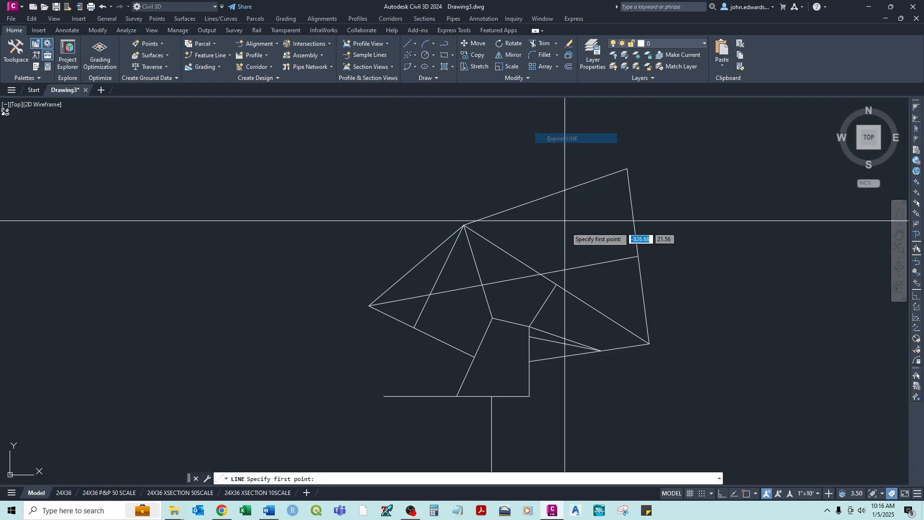
scroll(543, 274, "up", 6)
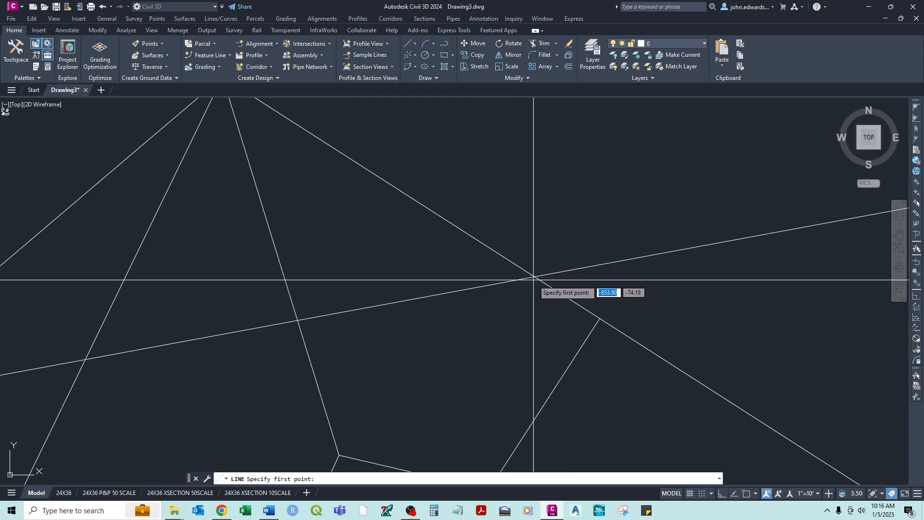
scroll(534, 277, "down", 4)
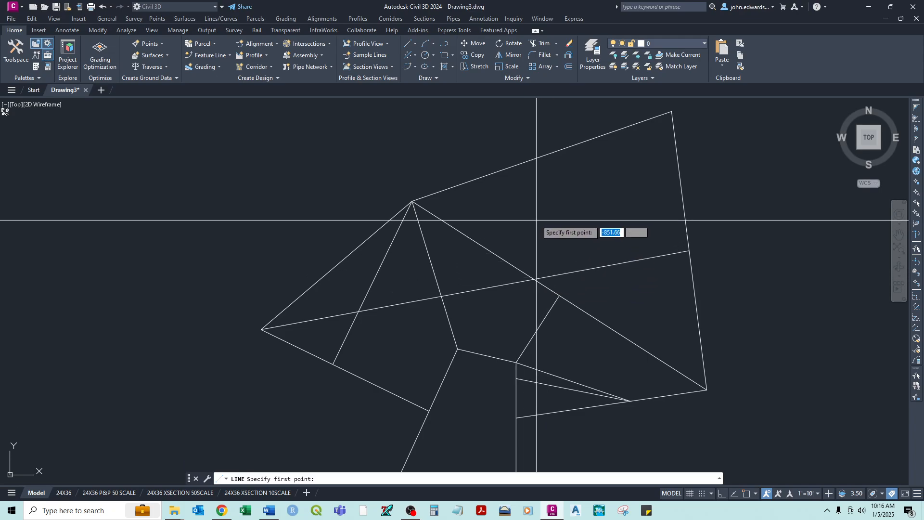
scroll(525, 139, "down", 4)
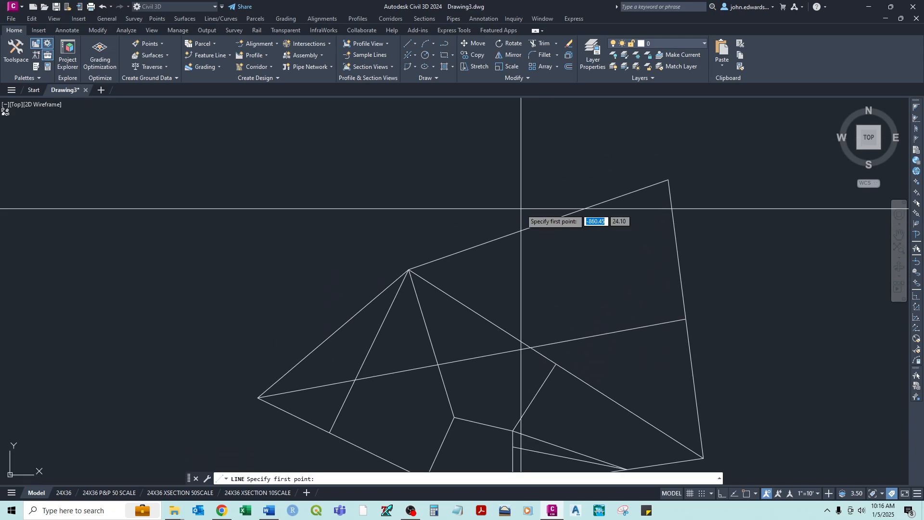
left_click(514, 130)
right_click(523, 179, "shift")
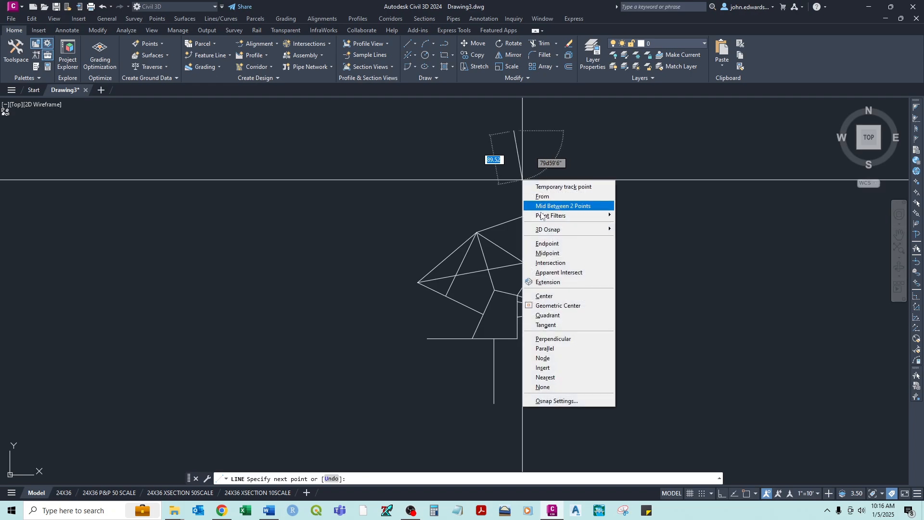
left_click(541, 263)
scroll(529, 270, "up", 5)
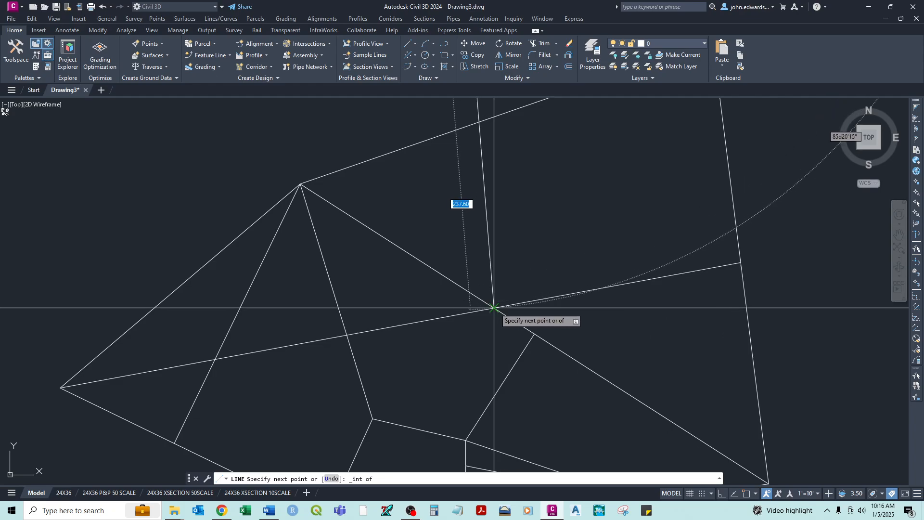
scroll(493, 307, "up", 3)
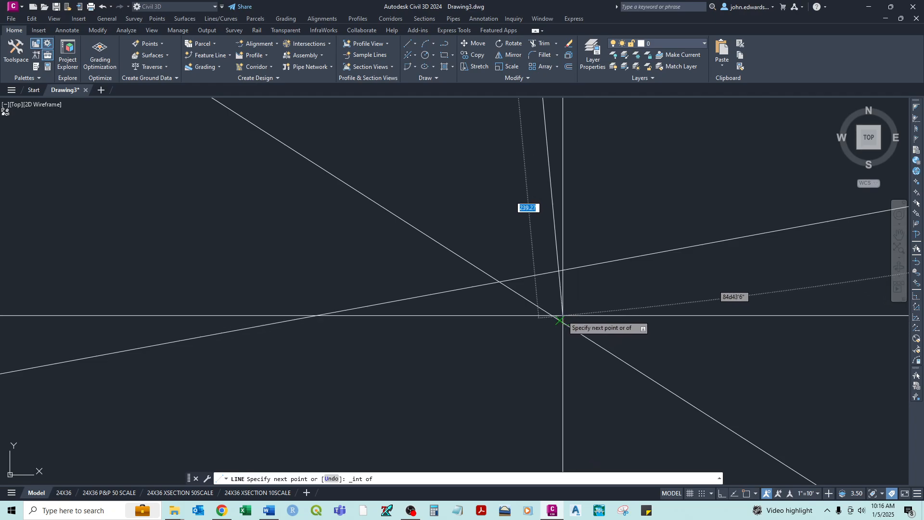
left_click(499, 281)
- Continue the line down to the junction at the top of the vertical line with an Intersection override, and end the command
scroll(553, 190, "up", 5)
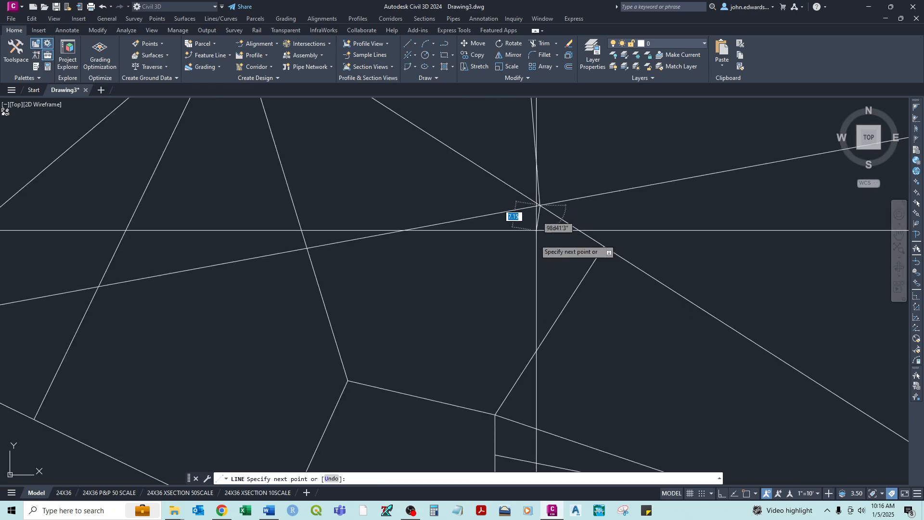
right_click(484, 373, "shift")
left_click(515, 227)
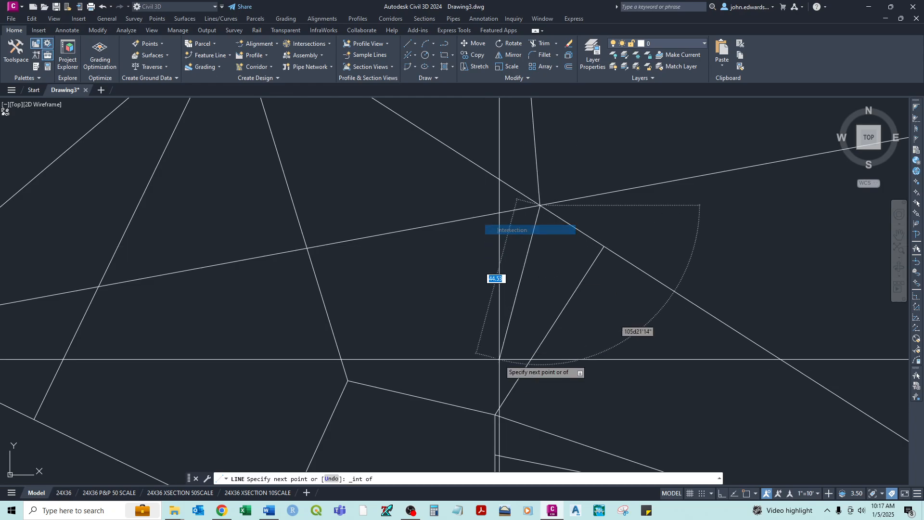
left_click(495, 414)
middle_click_drag(495, 414, 403, 289)
right_click(520, 264)
left_click(528, 267)
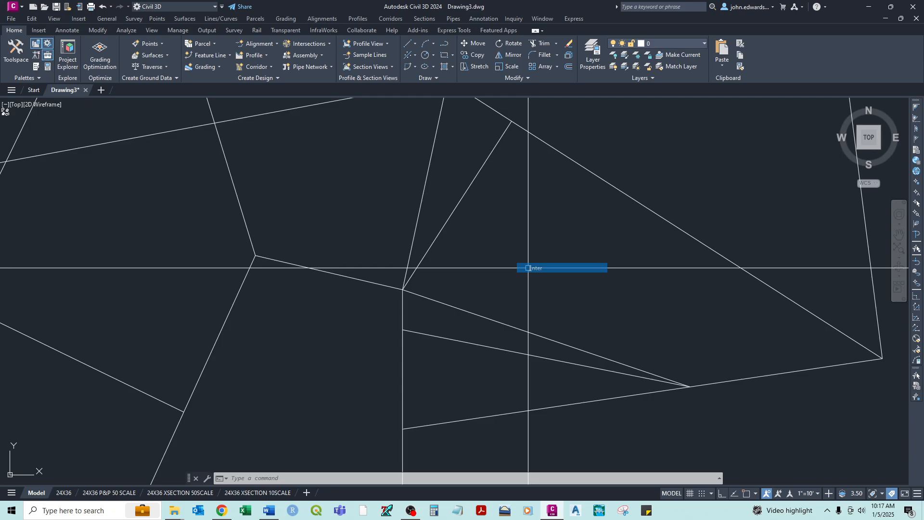
- Draw a line about 170 units long from a free point right of the figure to the right-hand edge's midpoint junction, using an Apparent Intersect override
scroll(528, 267, "down", 5)
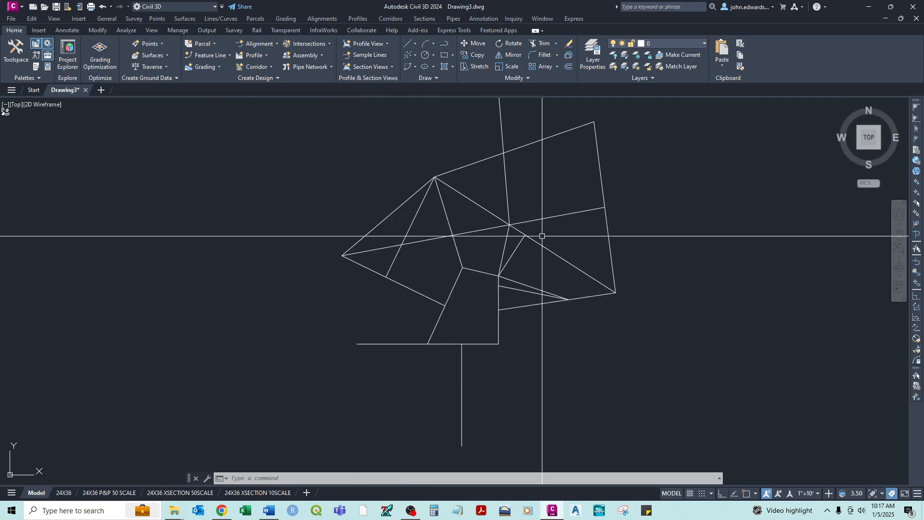
right_click(610, 181)
left_click(626, 188)
left_click(699, 191)
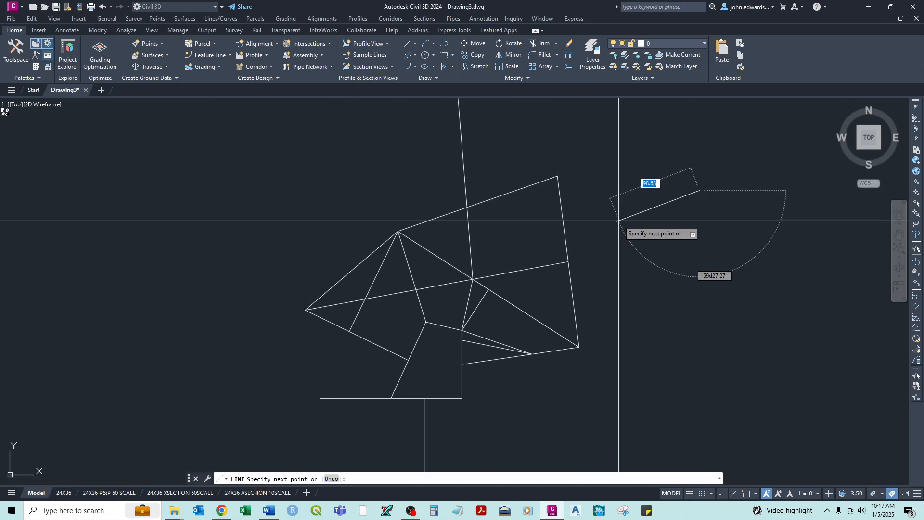
right_click(618, 222, "shift")
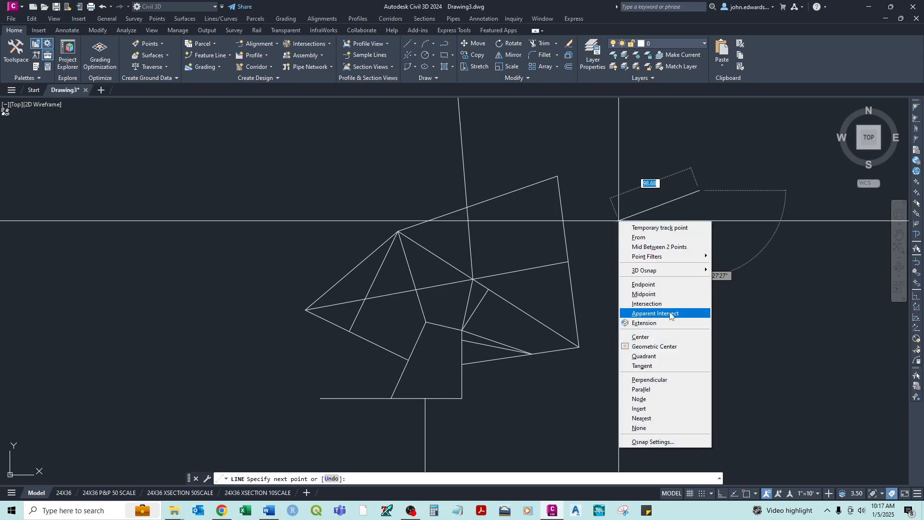
left_click(671, 313)
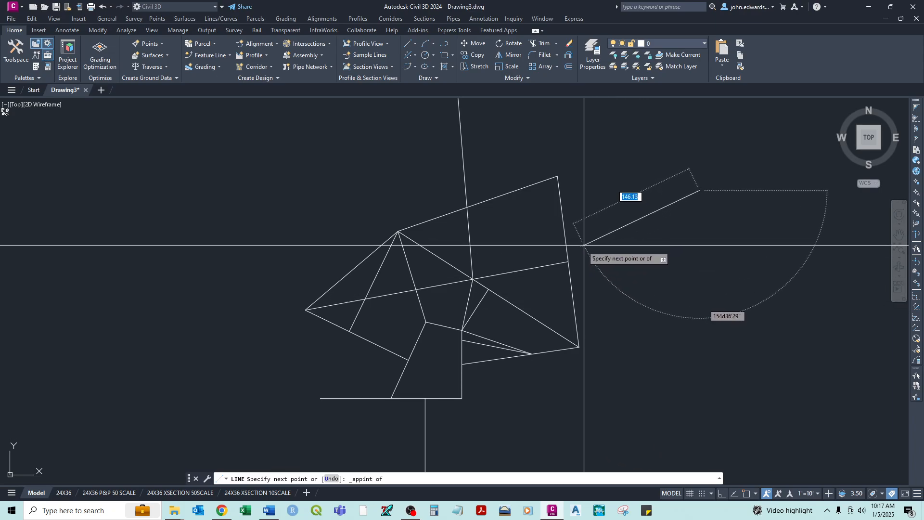
scroll(568, 262, "up", 10)
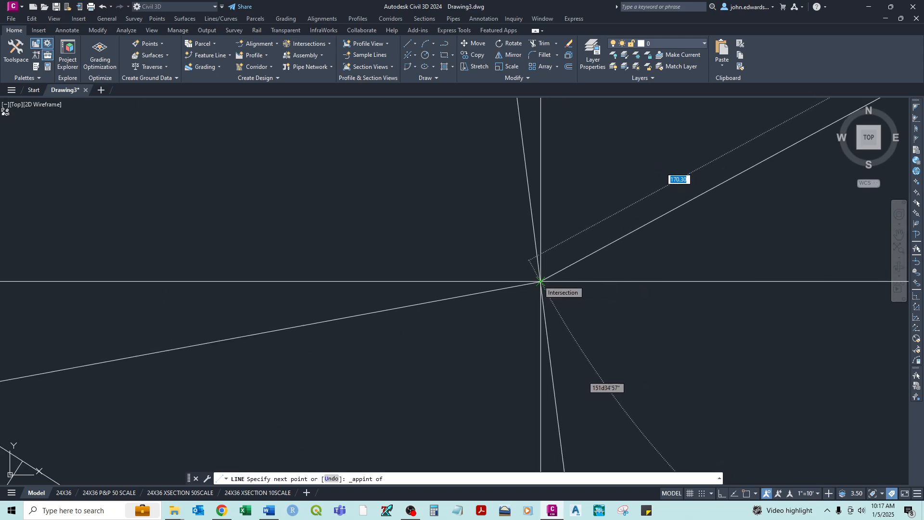
left_click(540, 281)
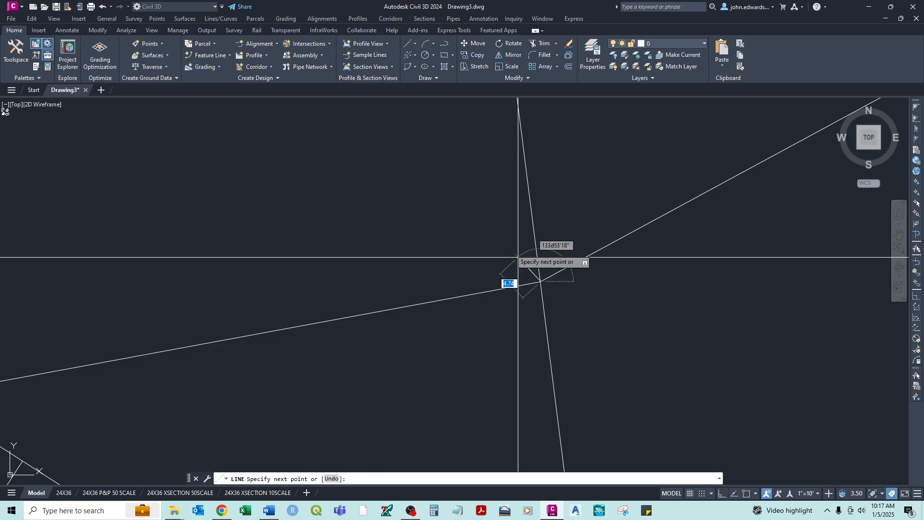
- Continue the line to where the upper edge crosses the steep line from above, using an Apparent Intersect override, and end the command
right_click(433, 213, "shift")
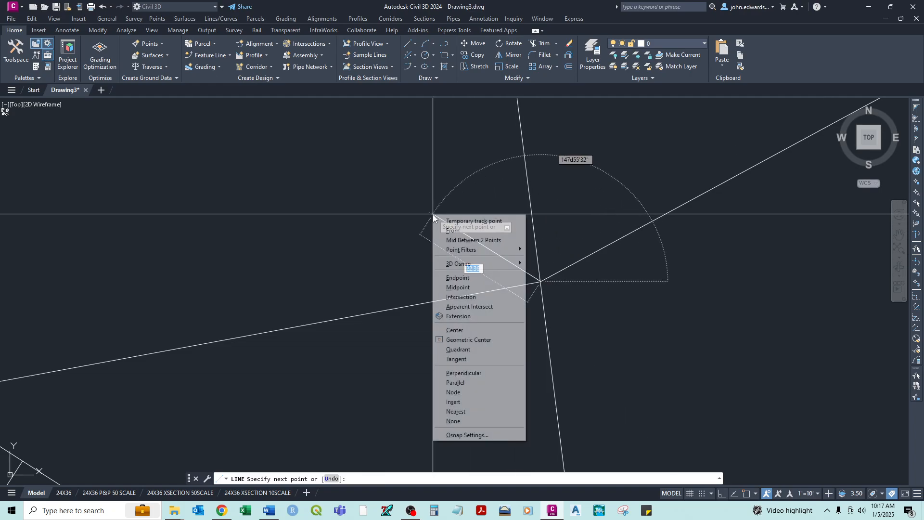
left_click(470, 307)
scroll(400, 327, "down", 3)
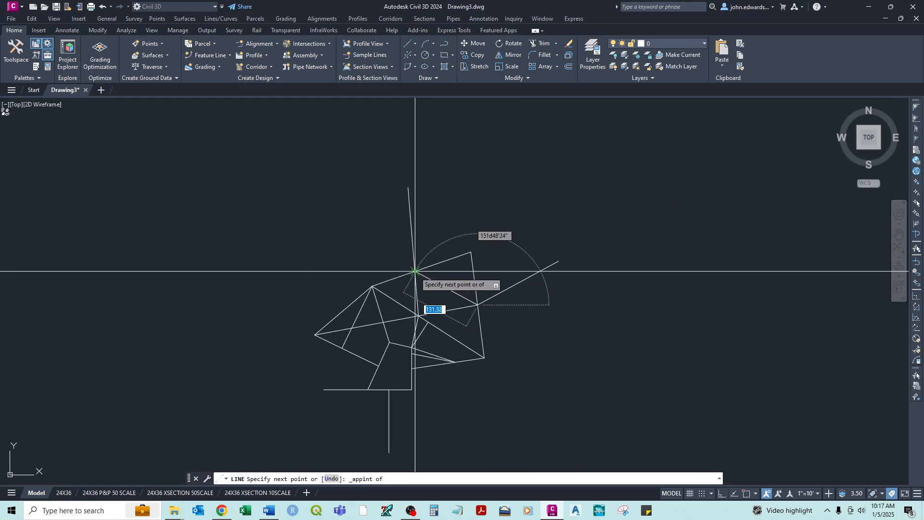
right_click(429, 246)
left_click(443, 247)
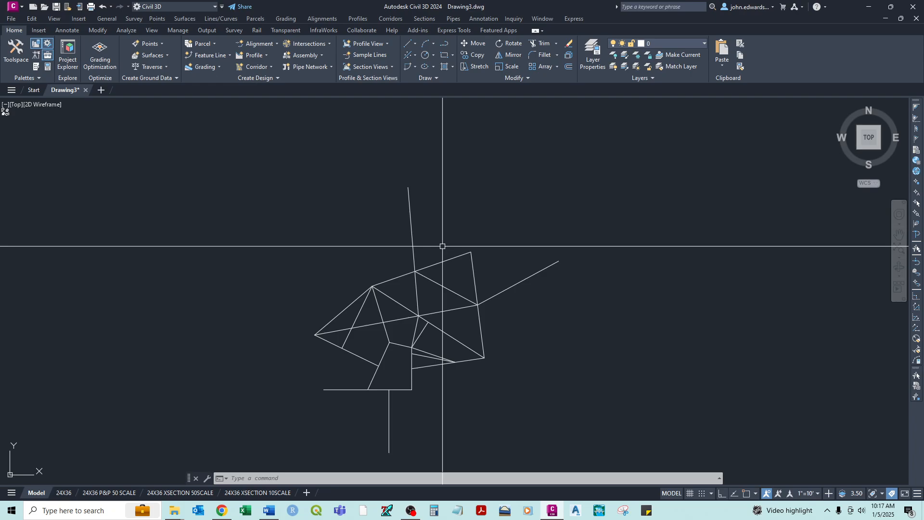
- Examine the lines meeting at the right-hand edge's midpoint, checking the grips of the right-hand edge and the long line from the far-left tip
middle_click_drag(416, 365, 390, 295)
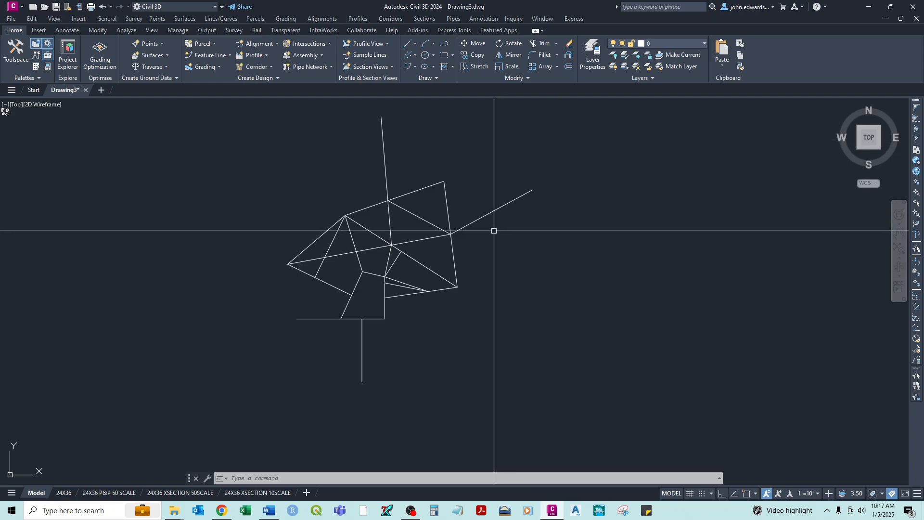
scroll(493, 231, "up", 2)
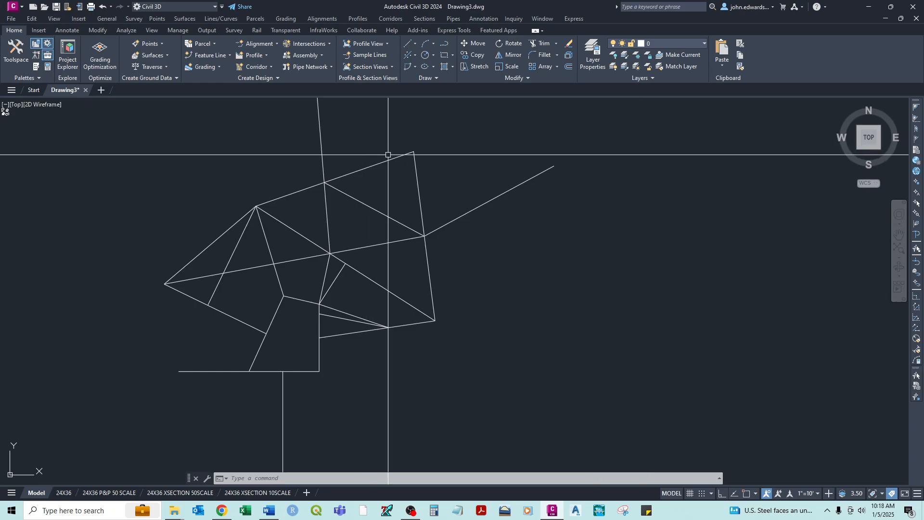
left_click(414, 162)
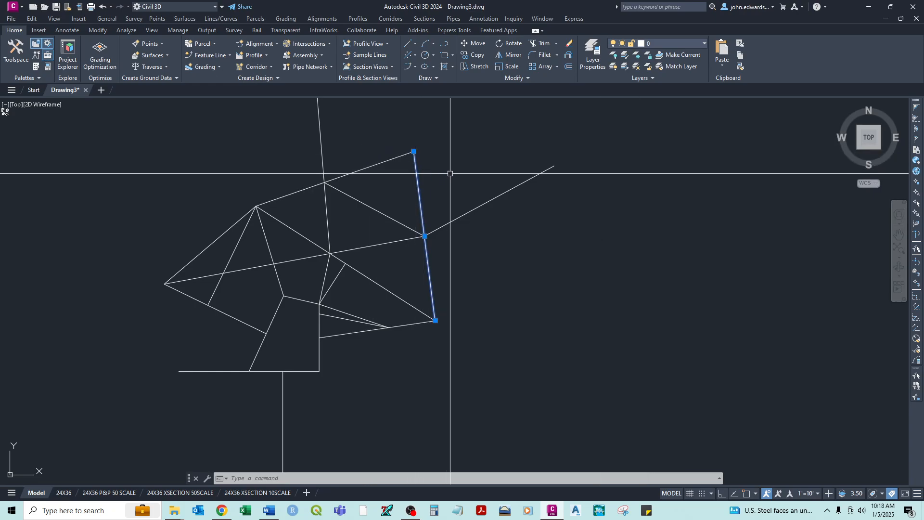
key("Escape")
left_click(421, 236)
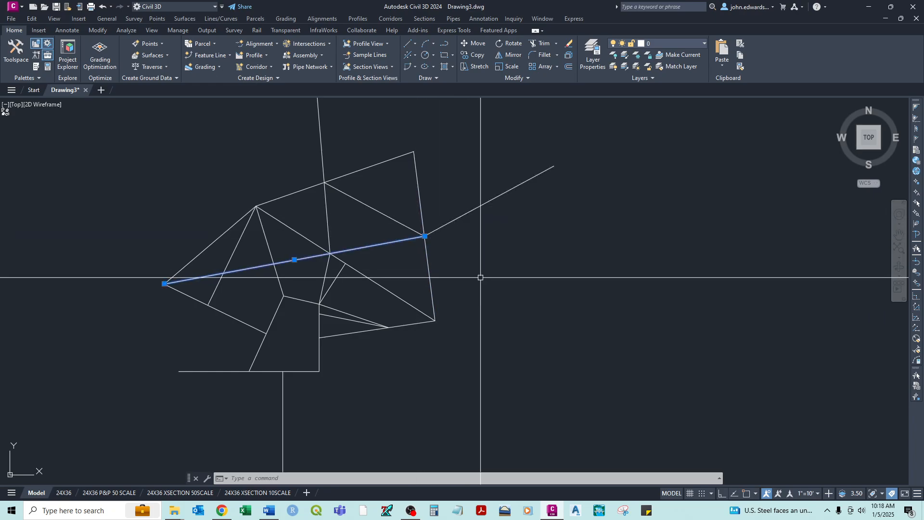
key("Escape")
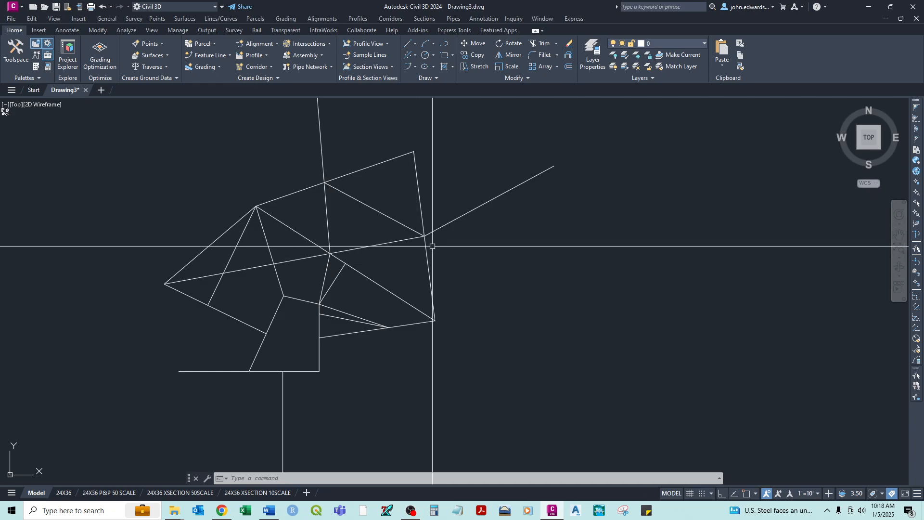
scroll(424, 235, "up", 6)
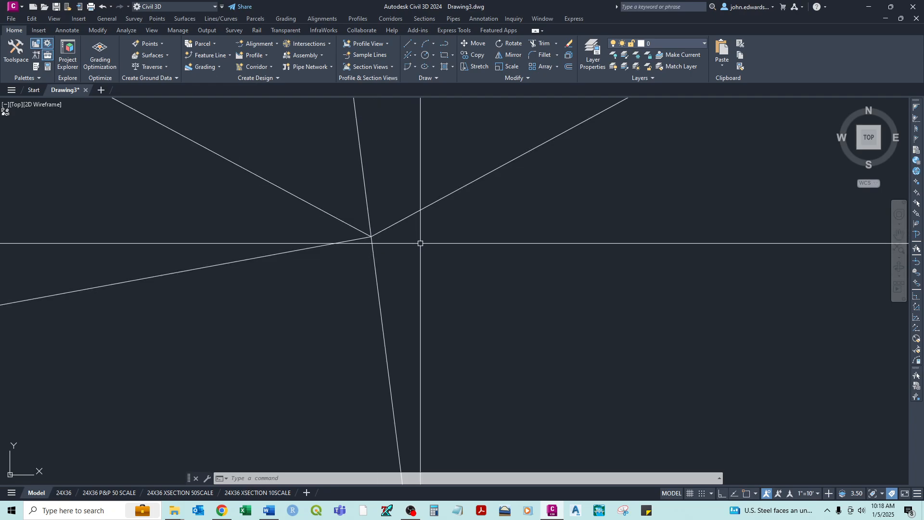
scroll(420, 243, "down", 5)
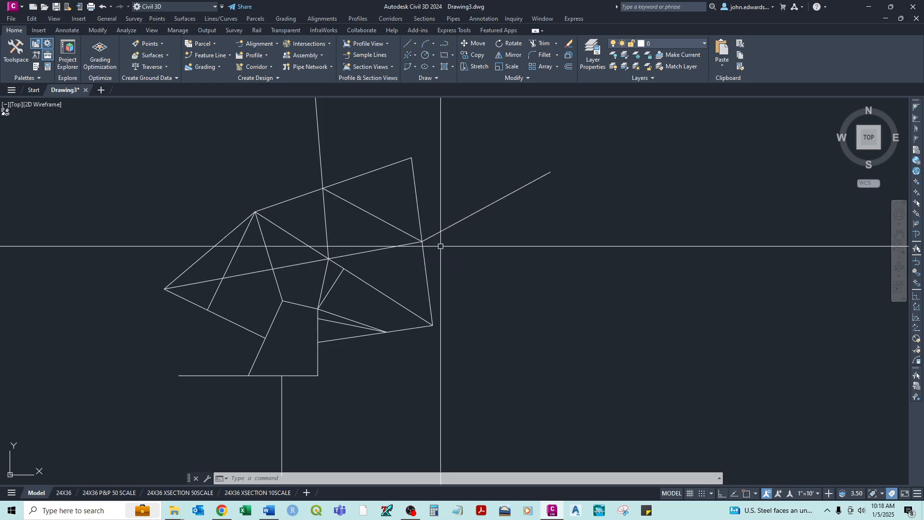
scroll(441, 246, "down", 4)
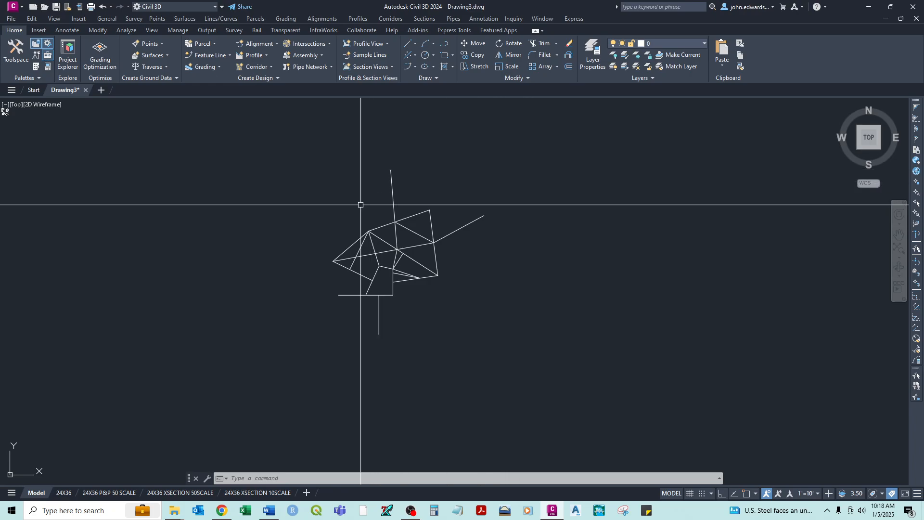
- Grip-stretch the upper end of the steep line above the figure to the figure's upper-right corner, using a one-time Endpoint snap
scroll(388, 199, "up", 4)
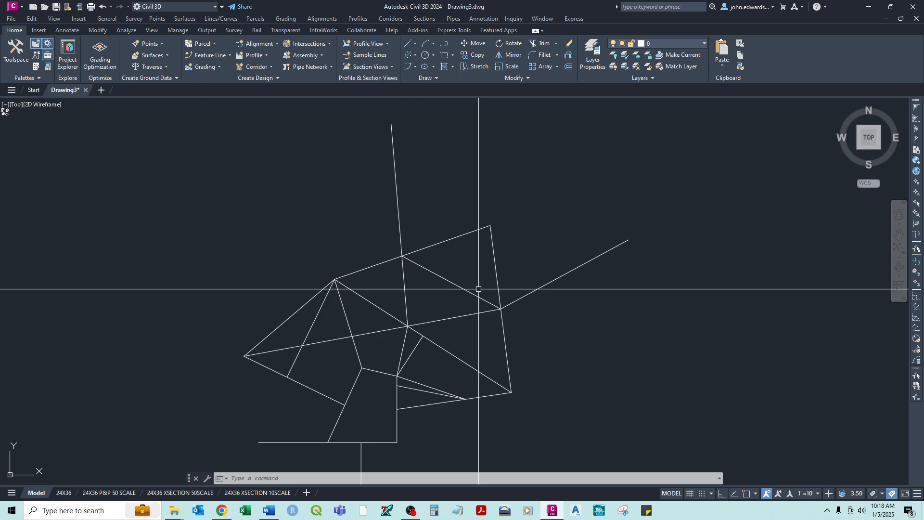
left_click(393, 158)
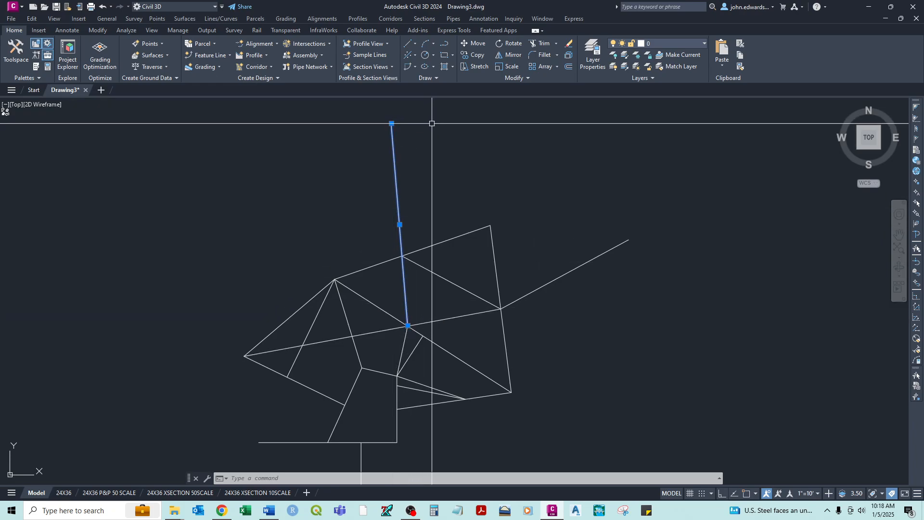
mouse_move(391, 124)
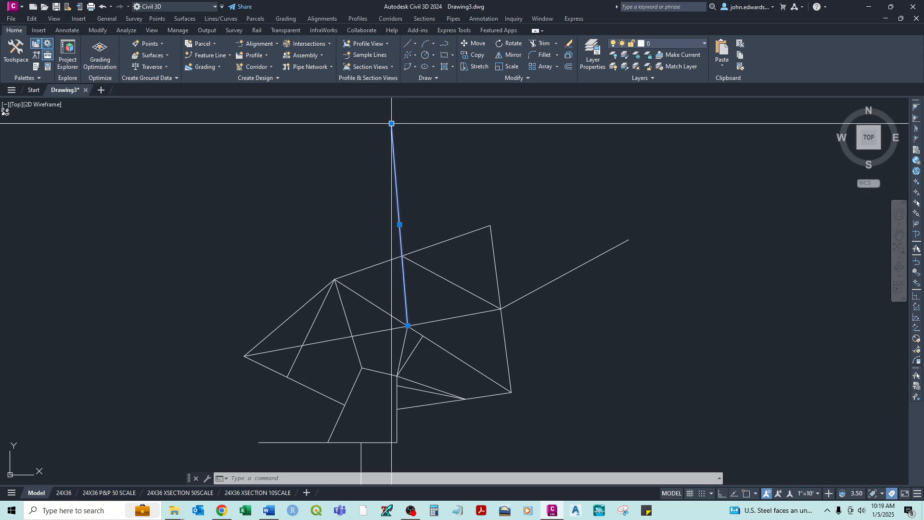
left_click(392, 124)
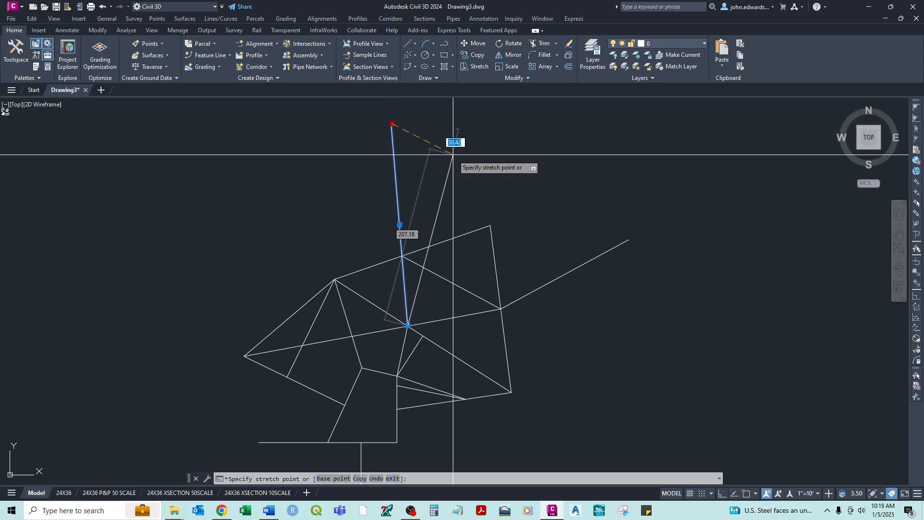
middle_click_drag(259, 119, 262, 205)
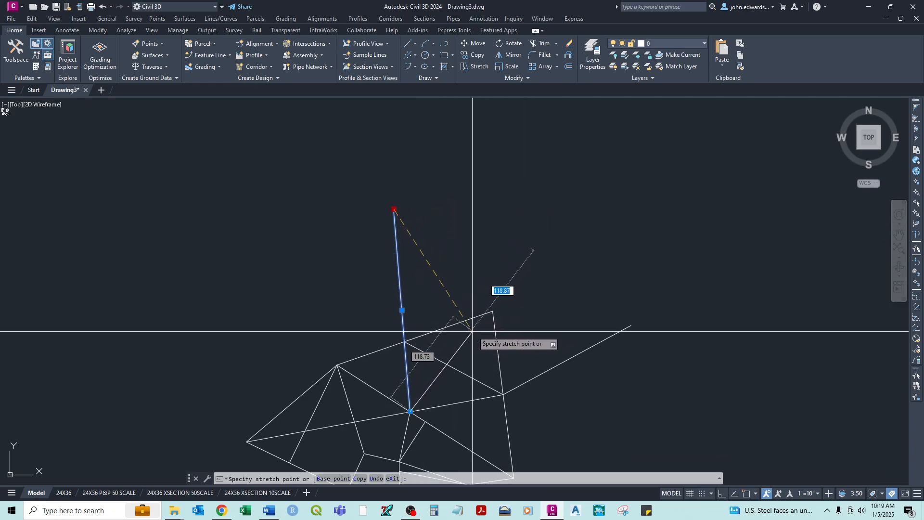
scroll(489, 318, "up", 4)
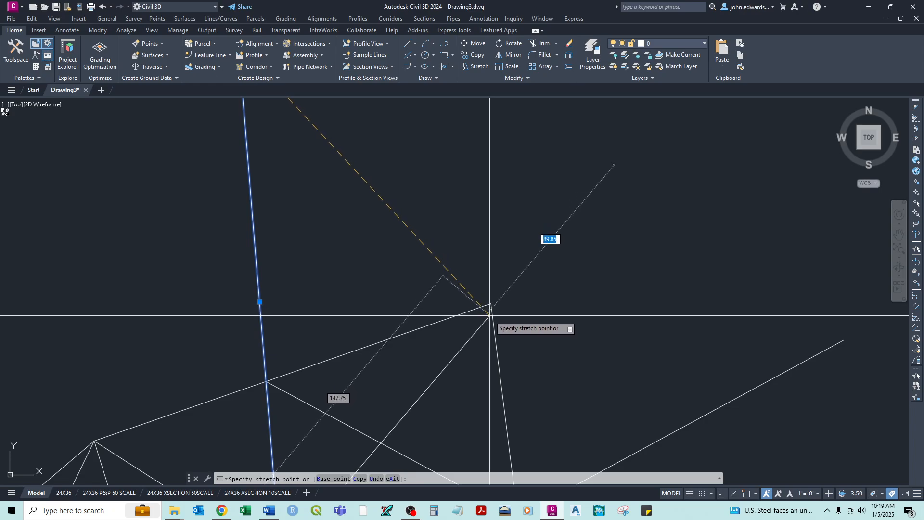
right_click(490, 315, "shift")
left_click(510, 148)
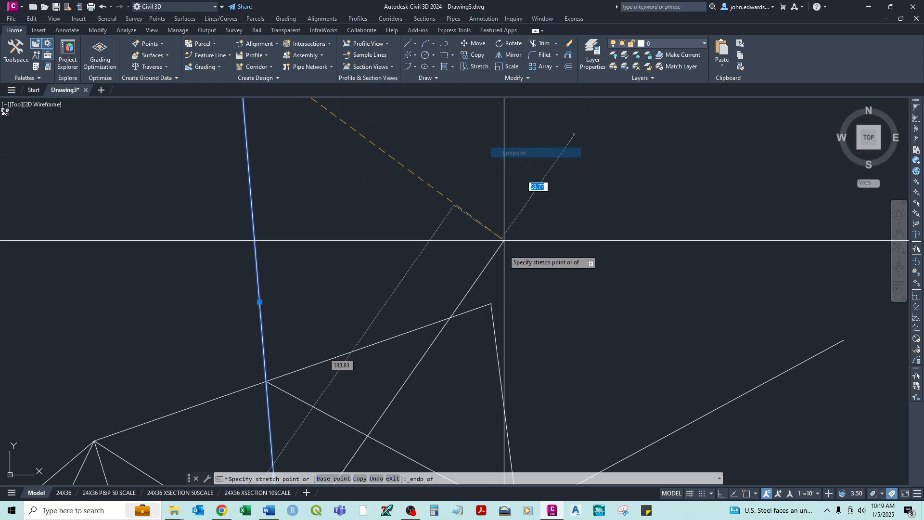
left_click(490, 303)
scroll(526, 312, "down", 2)
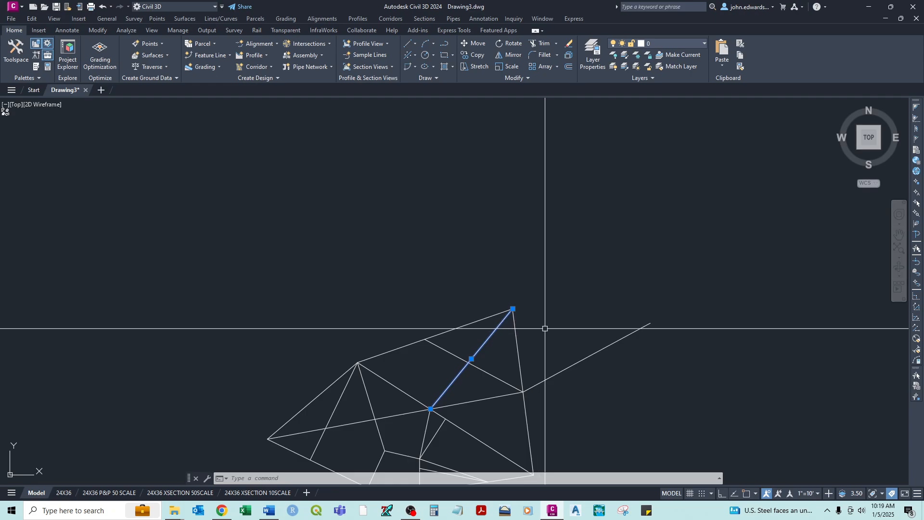
- Stretch the same line's lower end from the central crossing to a free point above the figure's left apex, and clear the selection
middle_click_drag(545, 326, 520, 258)
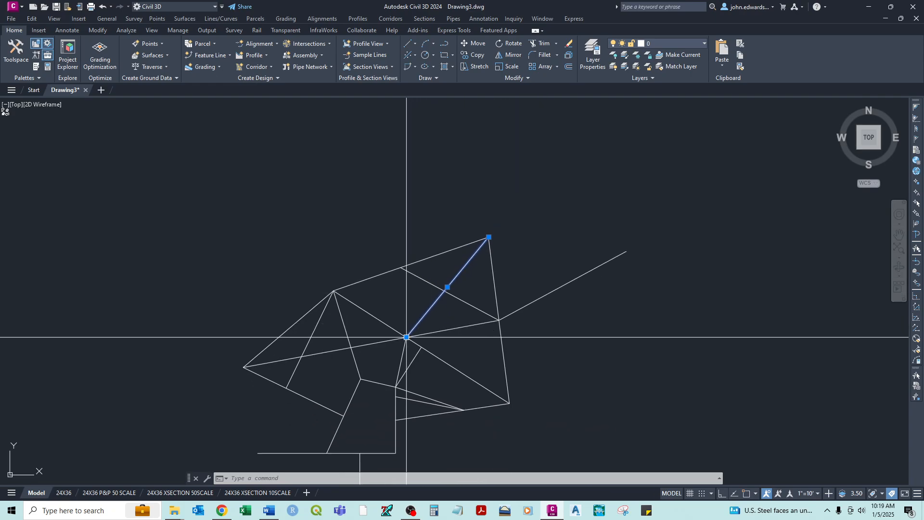
left_click(407, 337)
left_click(329, 194)
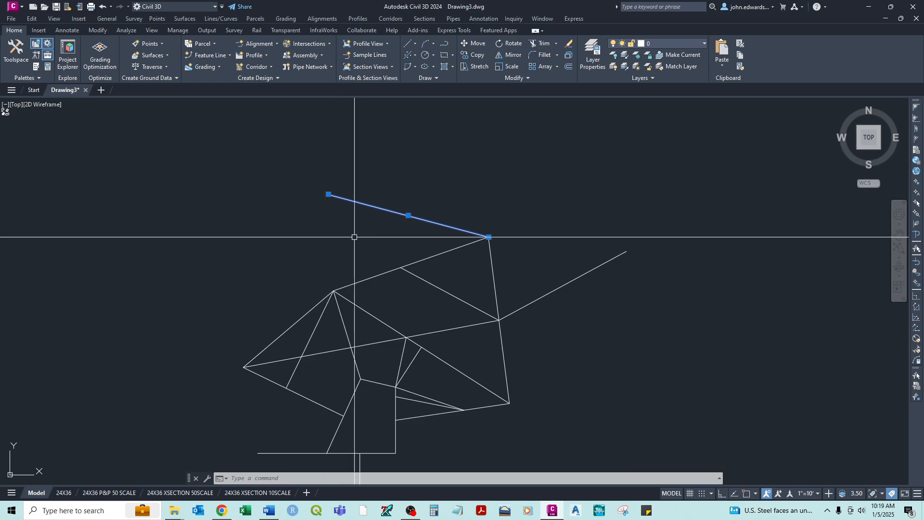
key("Escape")
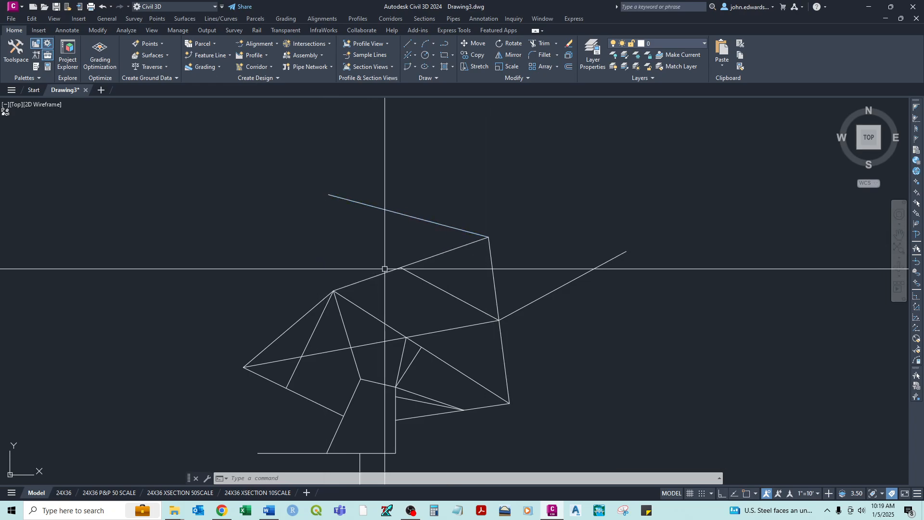
left_click(366, 311)
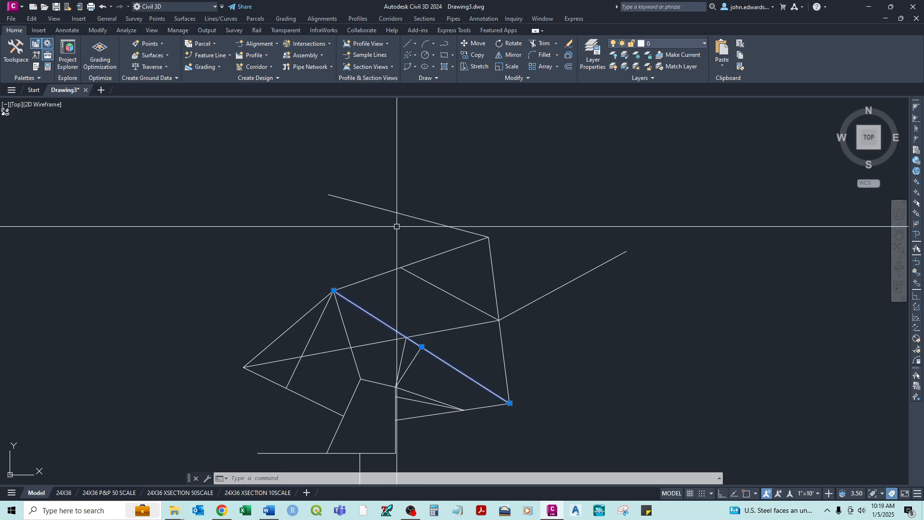
scroll(353, 219, "up", 2)
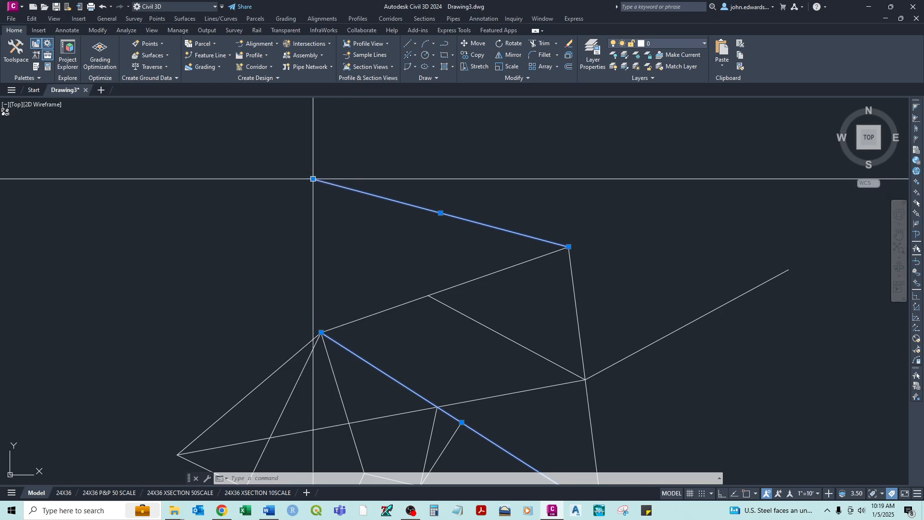
mouse_move(420, 313)
middle_mouse_down()
mouse_move(378, 186)
mouse_move(396, 237)
middle_mouse_up()
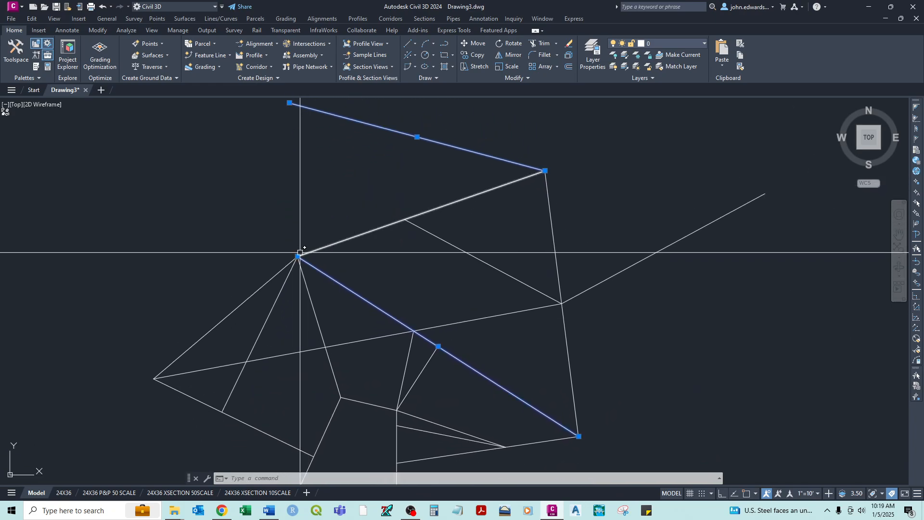
key("Escape")
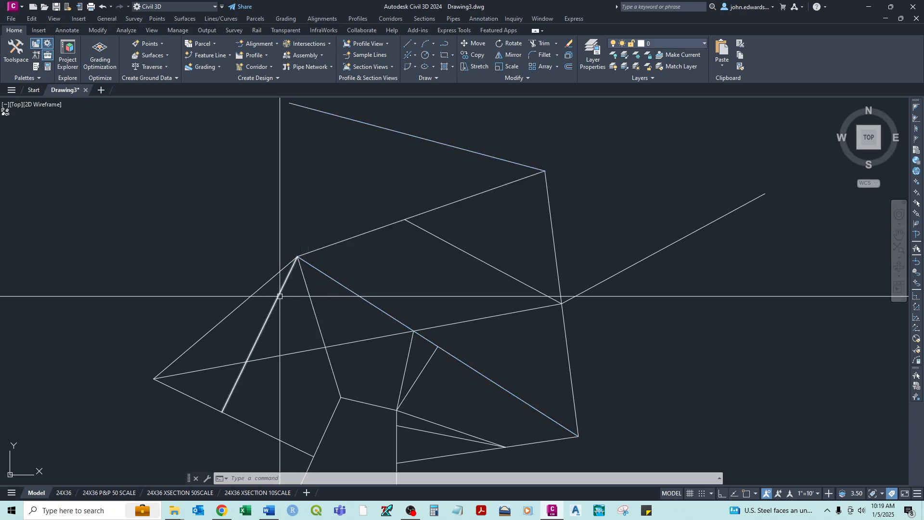
- Grip-stretch the free end of the line above the figure to the far-left tip where the lower-left edge starts, and clear the selection
left_click(184, 393)
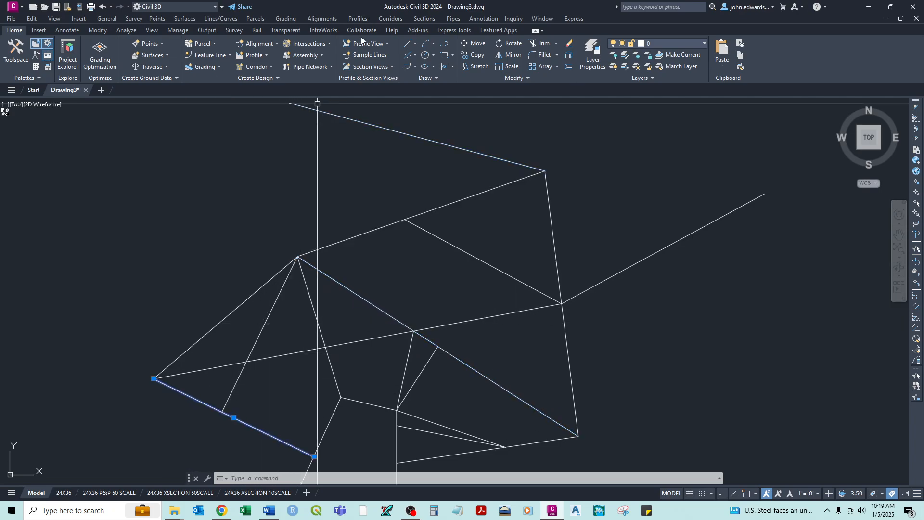
left_click(358, 117)
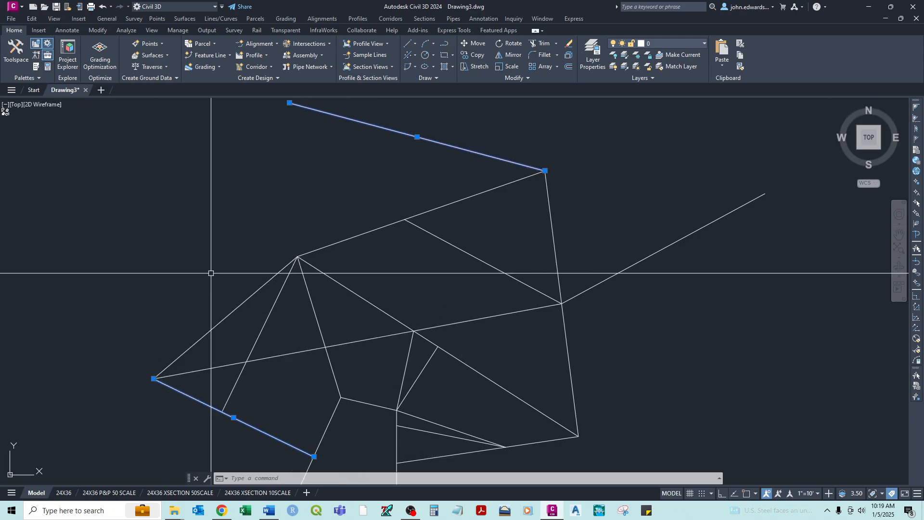
left_click(289, 103)
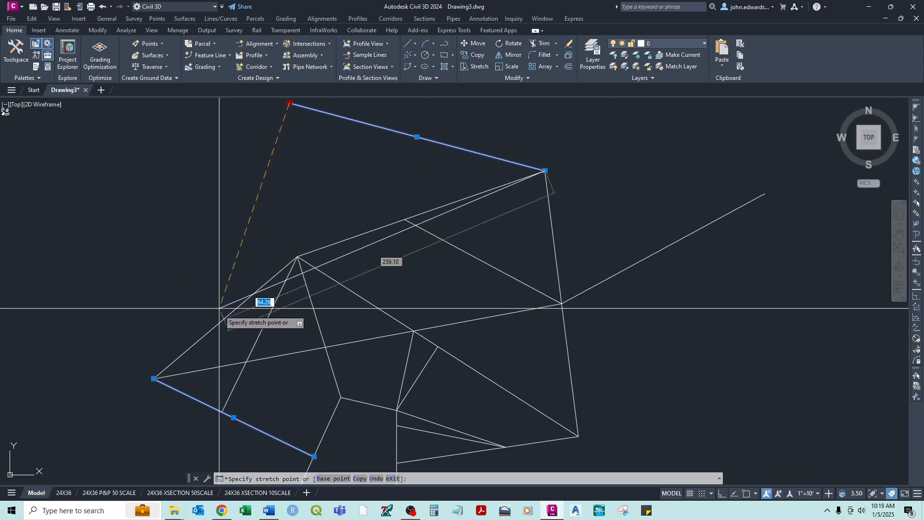
left_click(153, 378)
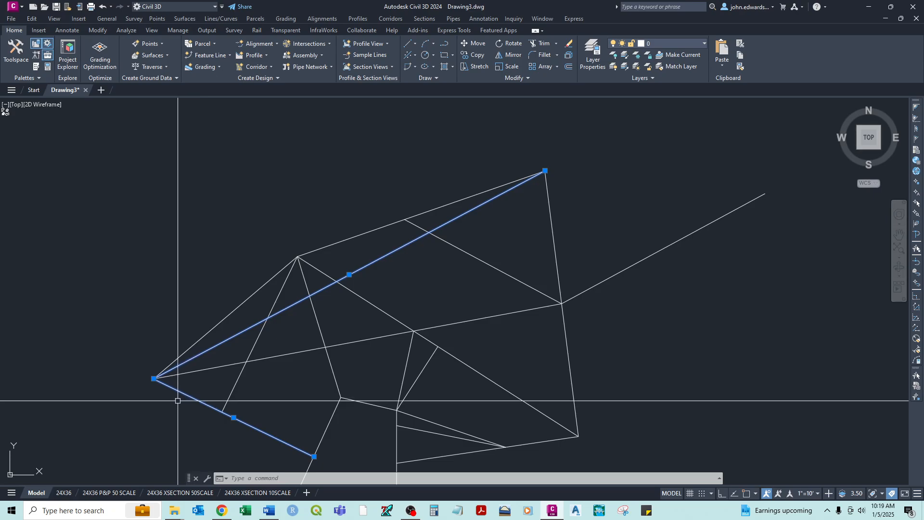
key("Escape")
- Grip-stretch the outer end of the line projecting from the right-hand edge to the left end of the lower-right edge, and clear the selection
middle_click_drag(532, 303, 532, 215)
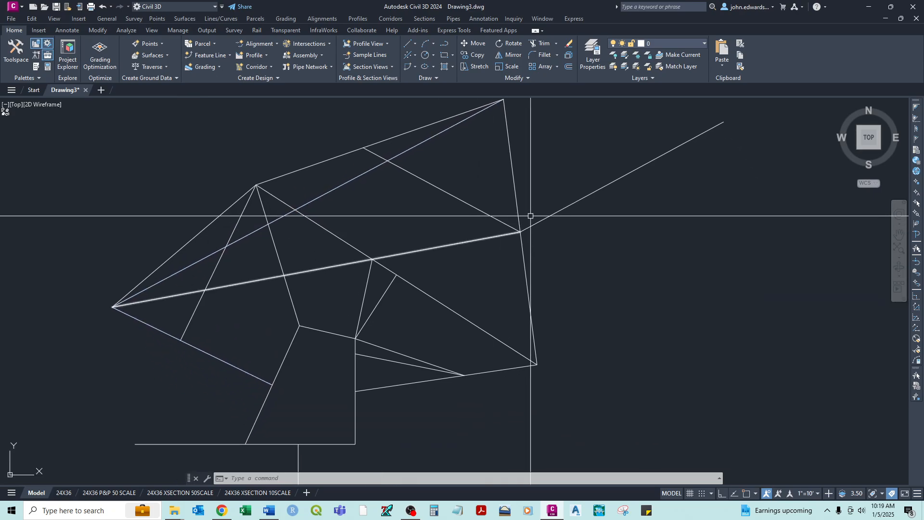
left_click(568, 204)
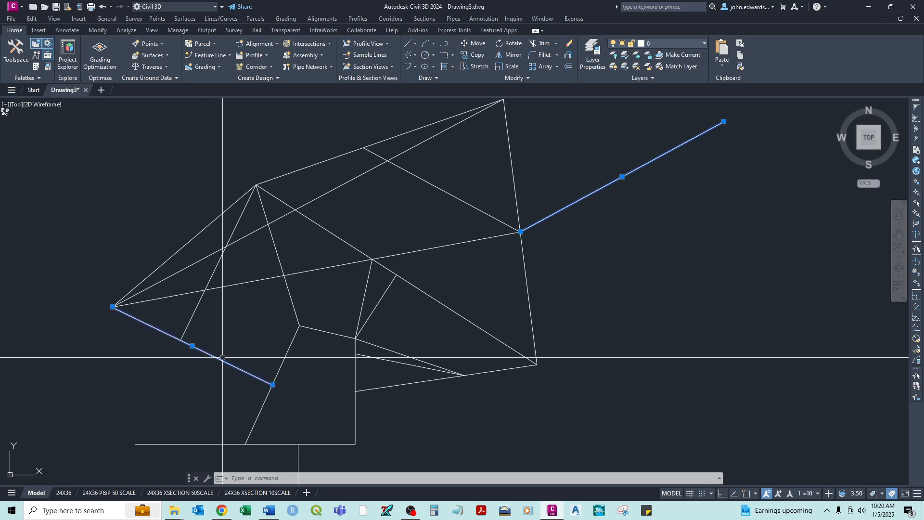
key("Escape")
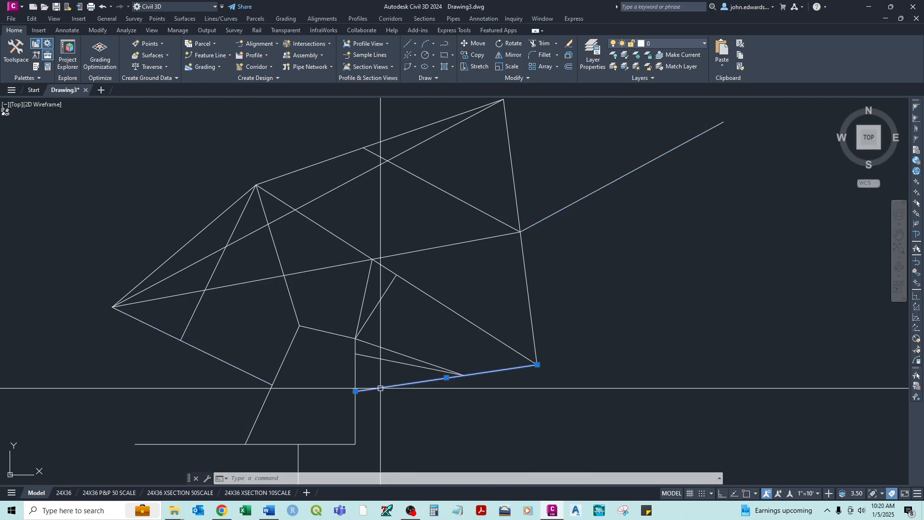
left_click(681, 144)
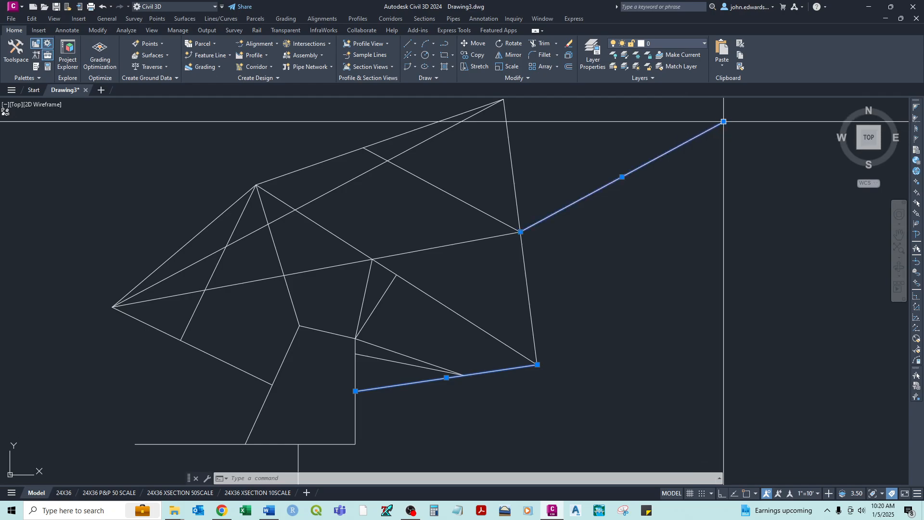
left_click(723, 121)
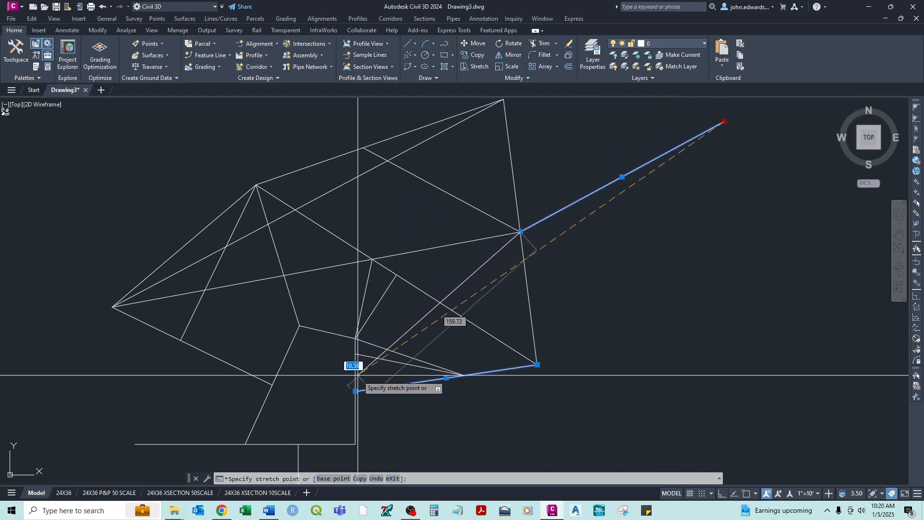
left_click(356, 391)
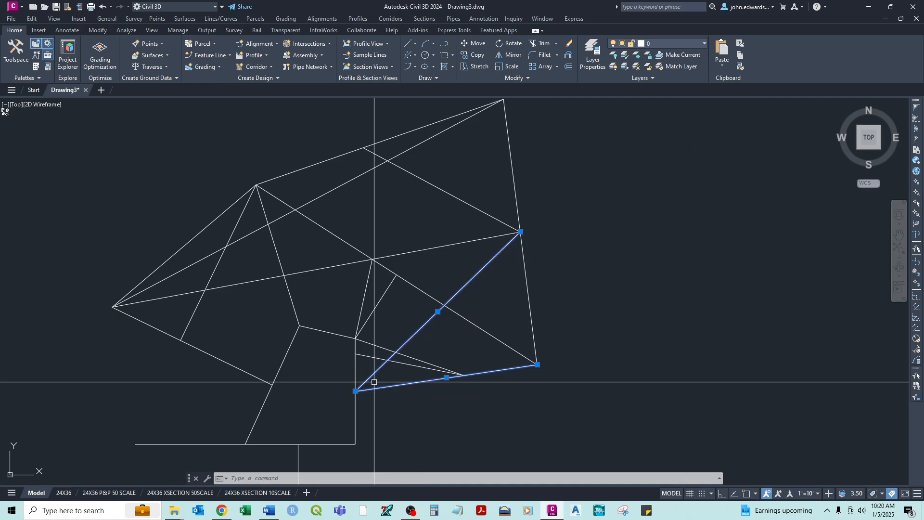
key("Escape")
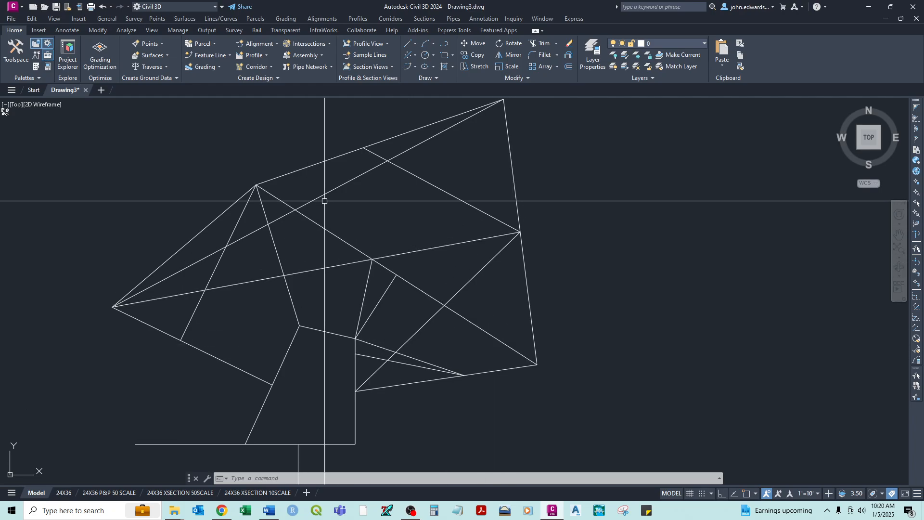
- Erase all the lines of the practice figure with one crossing selection
scroll(312, 219, "down", 4)
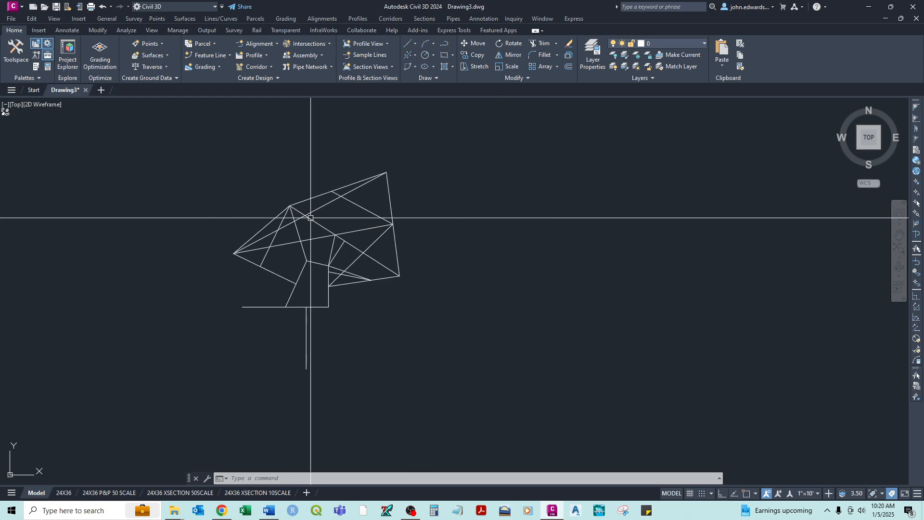
left_click(443, 140)
left_click(170, 392)
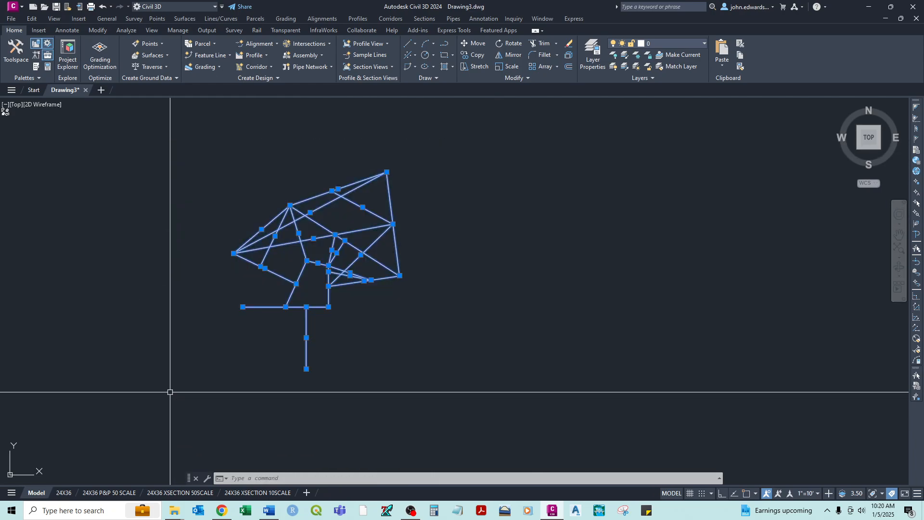
key("Delete")
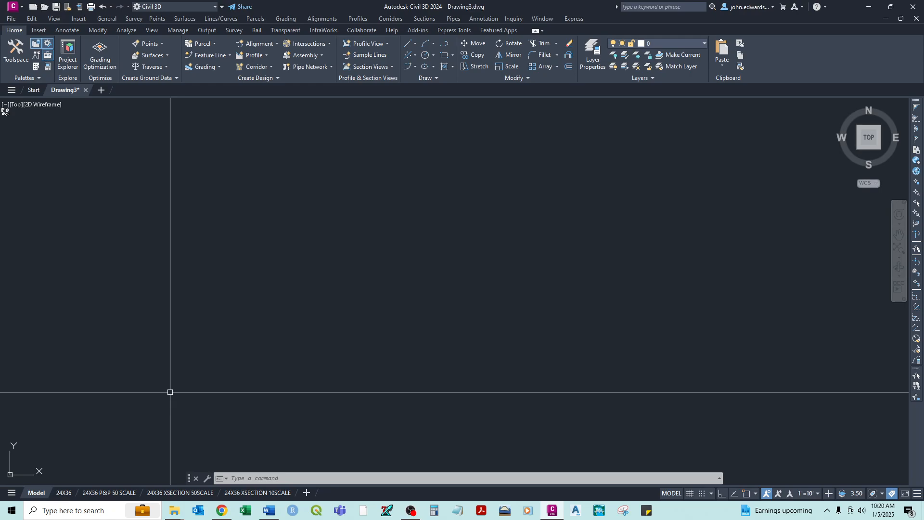
- Draw a chain of ten connected line segments forming an irregular outline with a notch in its lower side, leaving it open near the start point
key("Return")
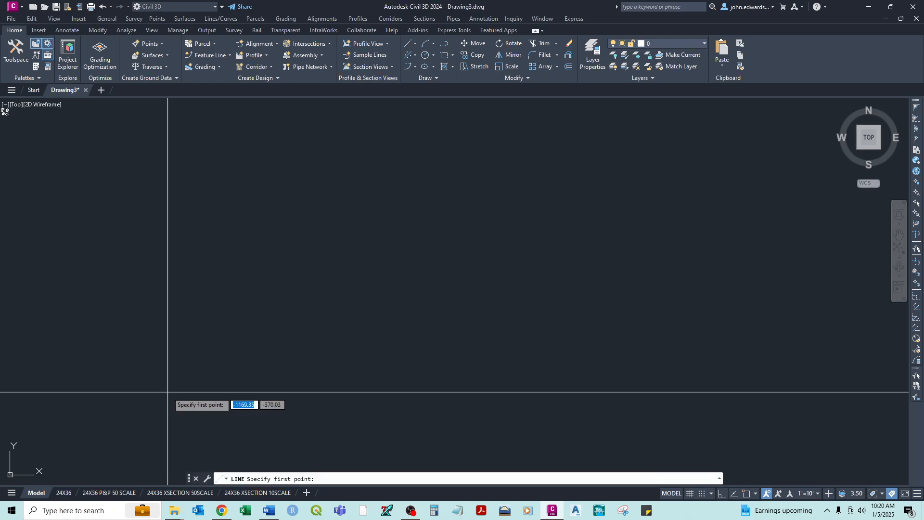
left_click(129, 253)
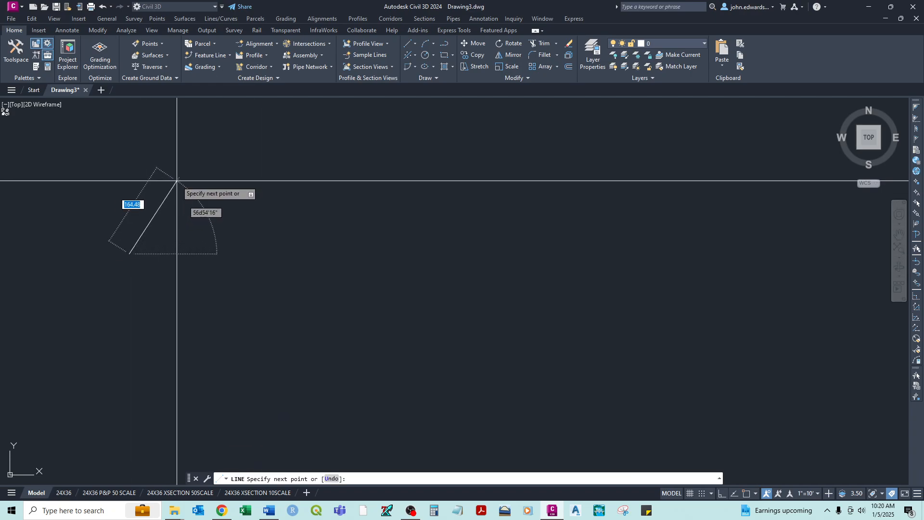
left_click(177, 181)
left_click(240, 196)
left_click(403, 206)
left_click(440, 276)
left_click(376, 331)
left_click(213, 302)
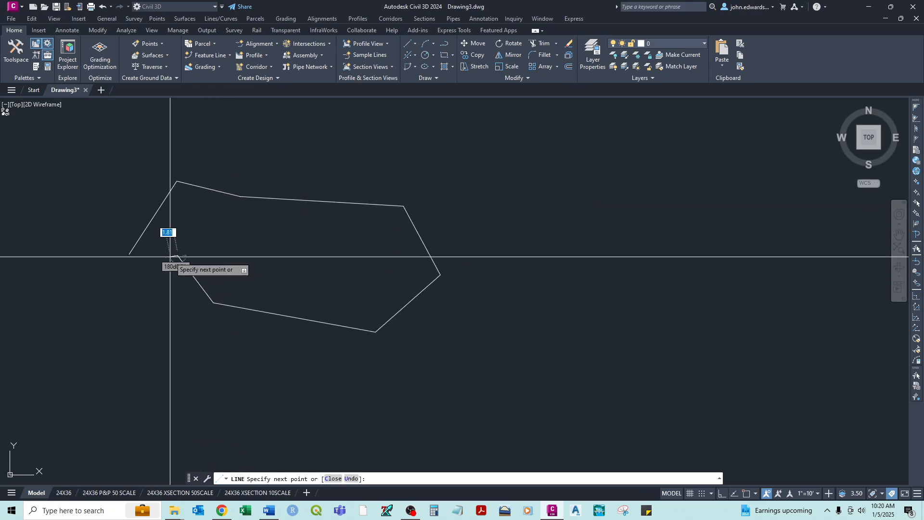
left_click(178, 256)
left_click(139, 330)
left_click(117, 354)
left_click(71, 280)
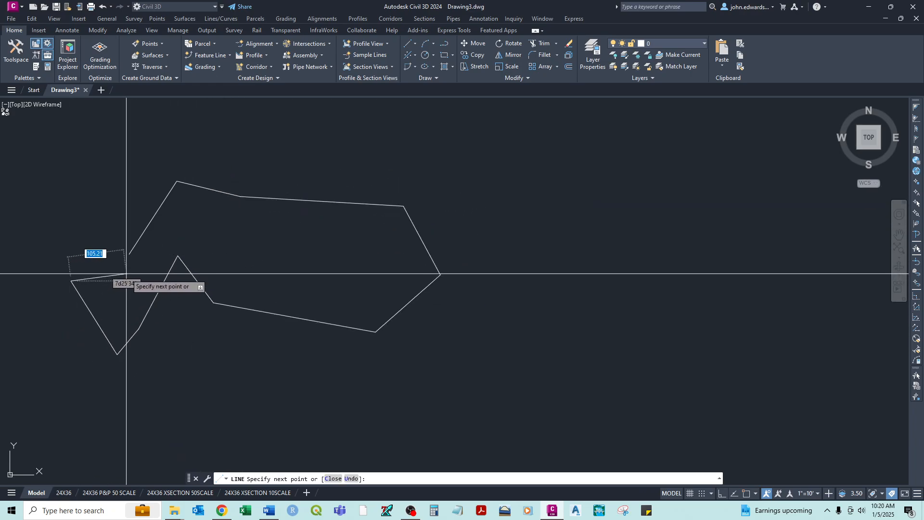
- Close the line outline at its start point with a one-time Endpoint snap and end the command
right_click(127, 273, "shift")
left_click(151, 337)
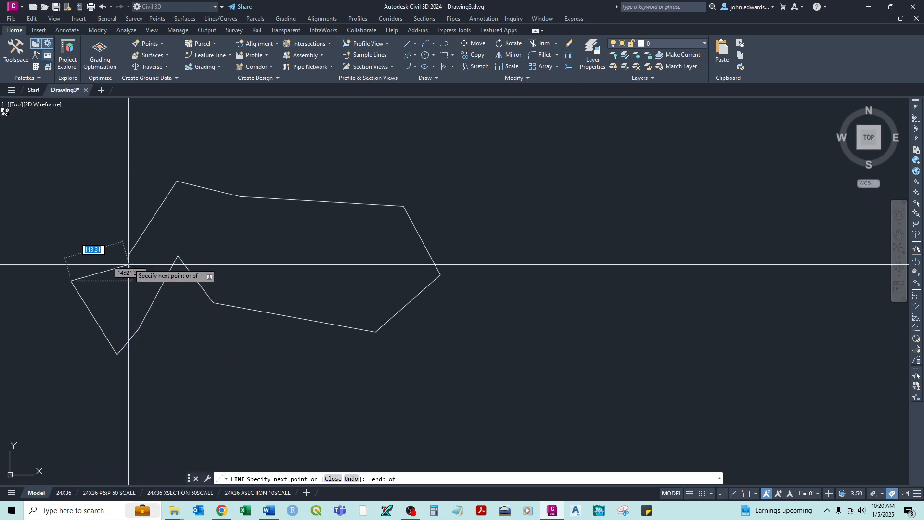
left_click(130, 256)
right_click(143, 261)
left_click(153, 266)
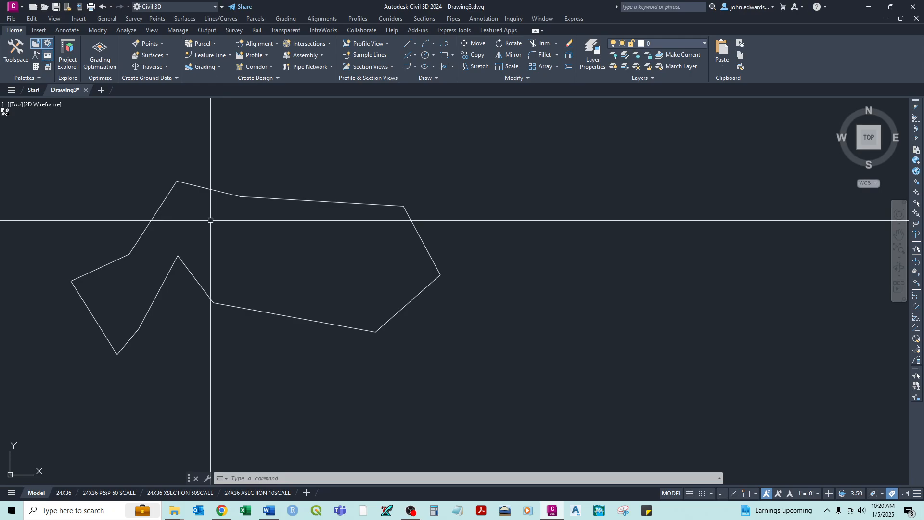
- Stretch the lower end of the outline's first line to a free point up and left, and rejoin the closing line's open end to it
left_click(189, 184)
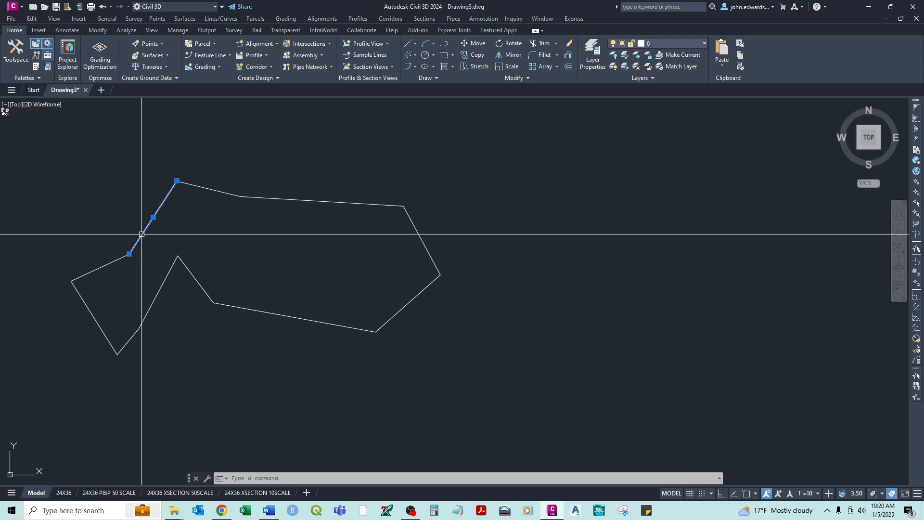
left_click(129, 254)
left_click(112, 215)
key("Escape")
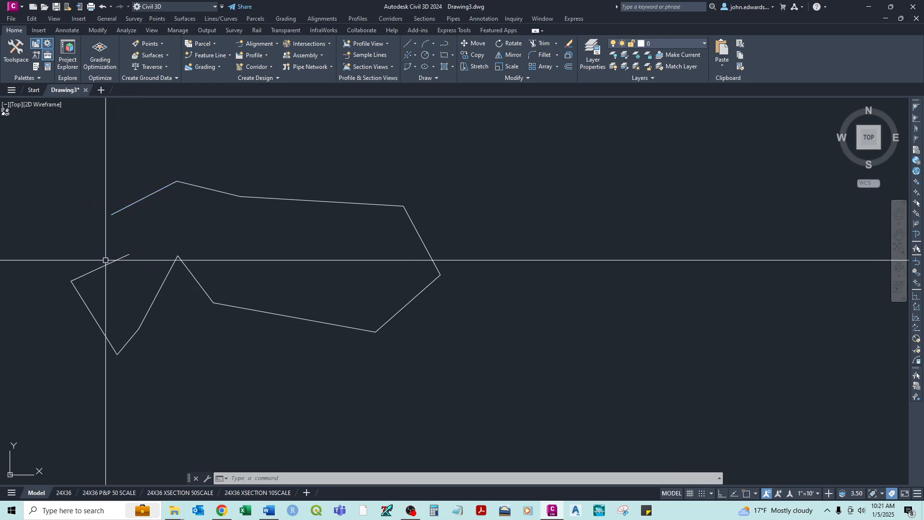
left_click(113, 260)
left_click(125, 208)
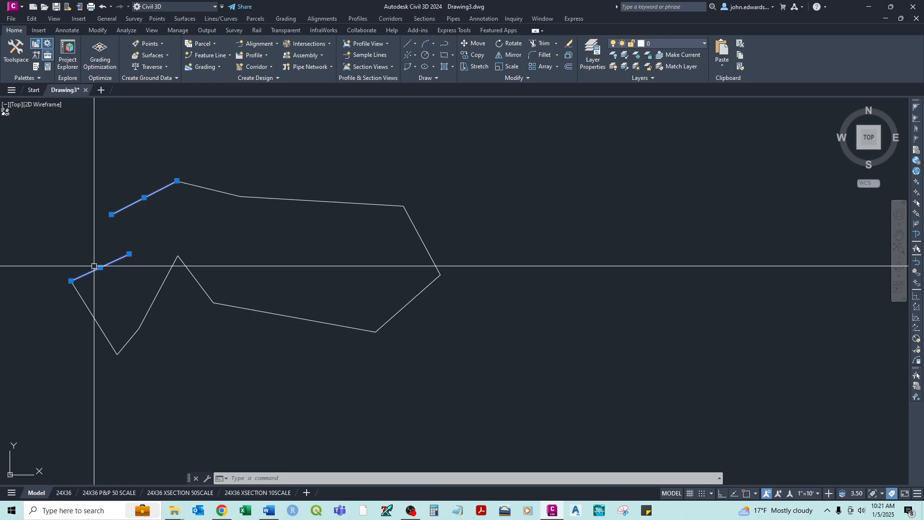
left_click(129, 254)
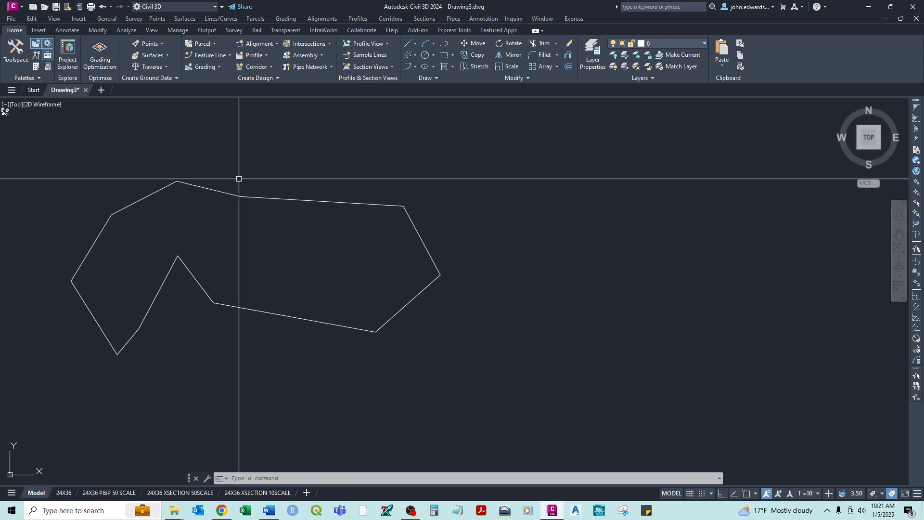
- Select the two lines meeting at the outline's upper vertex and stretch their shared grip up and to the right
left_click(256, 174)
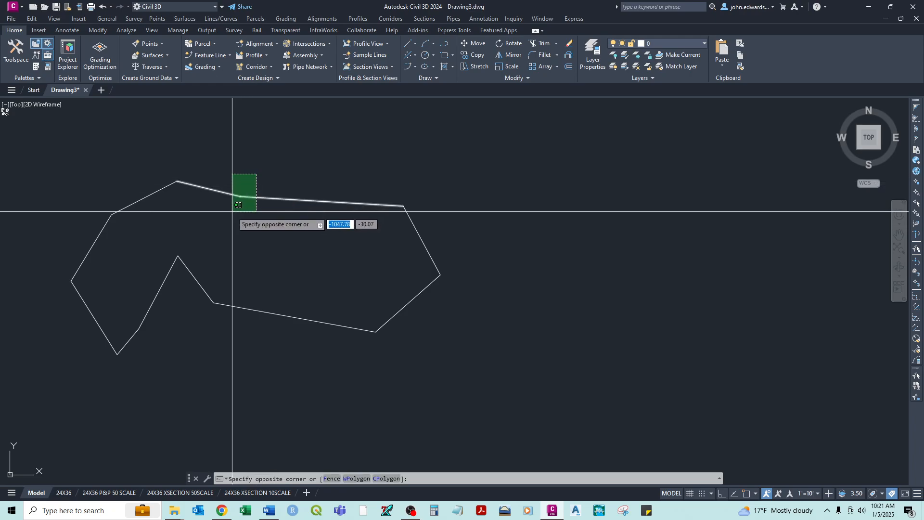
left_click(232, 211)
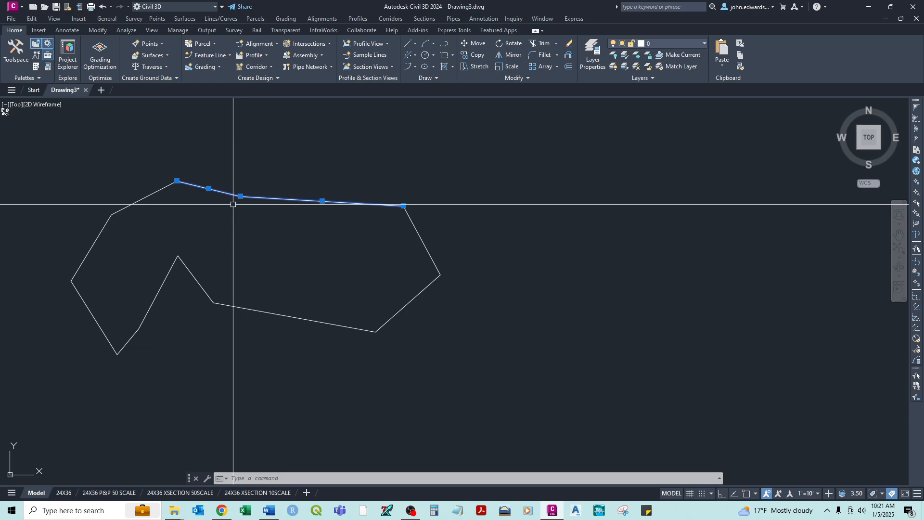
scroll(246, 204, "up", 2)
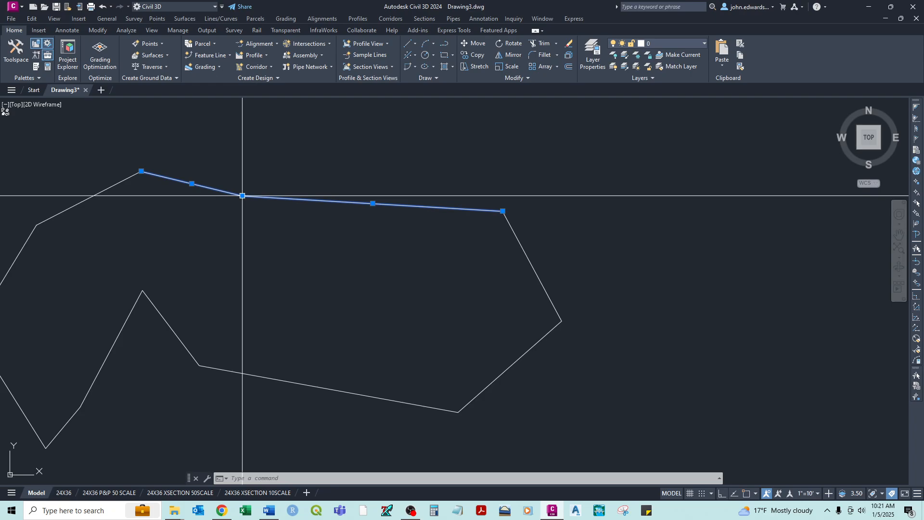
left_click(242, 195)
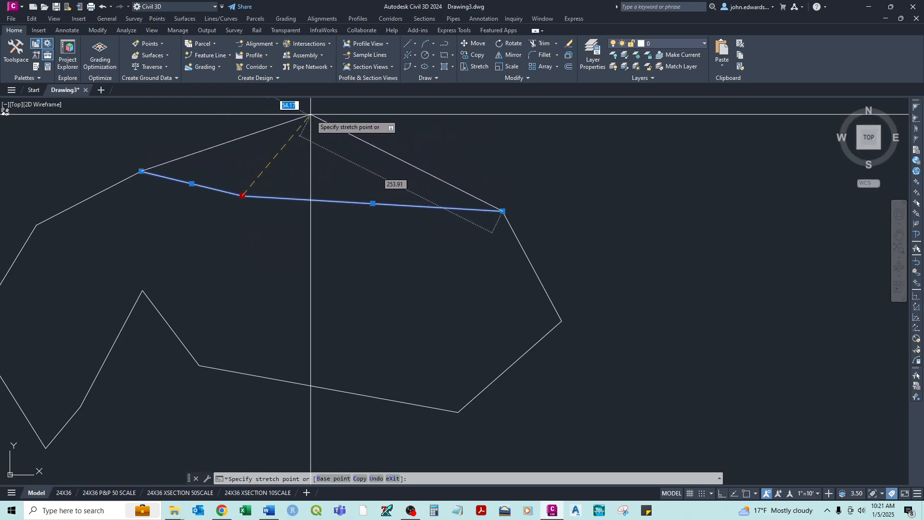
left_click(306, 154)
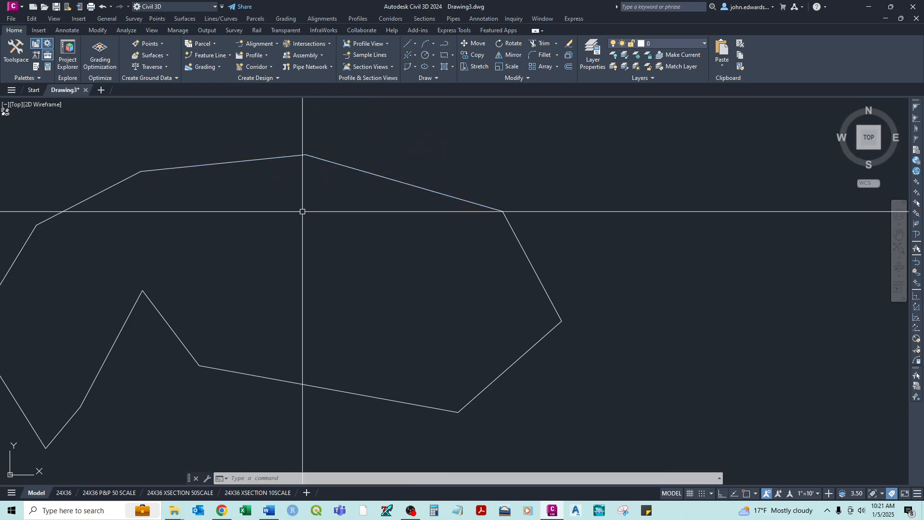
- Start a polyline in the empty space right of the line outline and draw its upper side with five segments
scroll(303, 211, "down", 2)
middle_click_drag(423, 222, 394, 223)
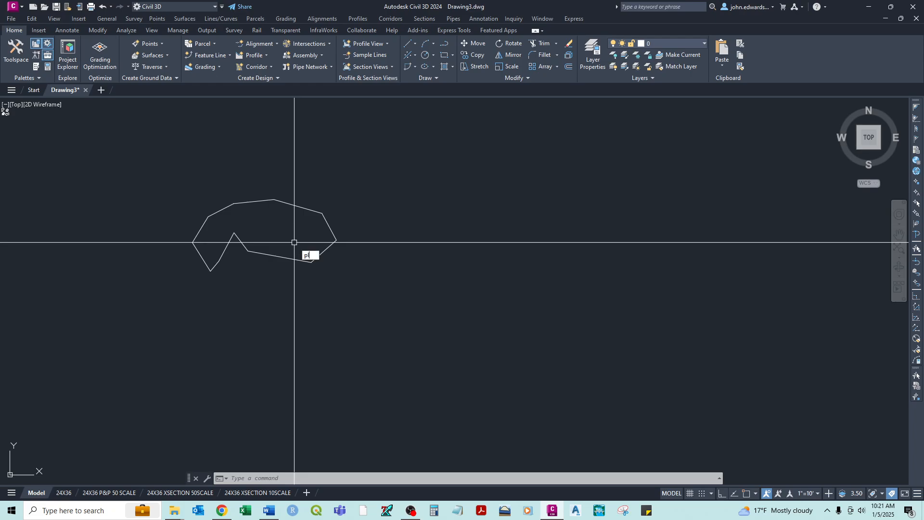
key("Return")
key("Escape")
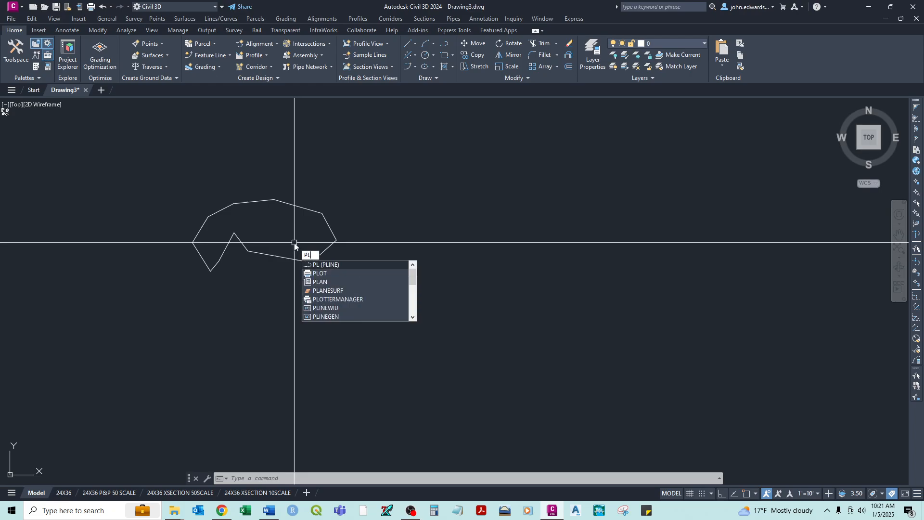
type("l")
key("Return")
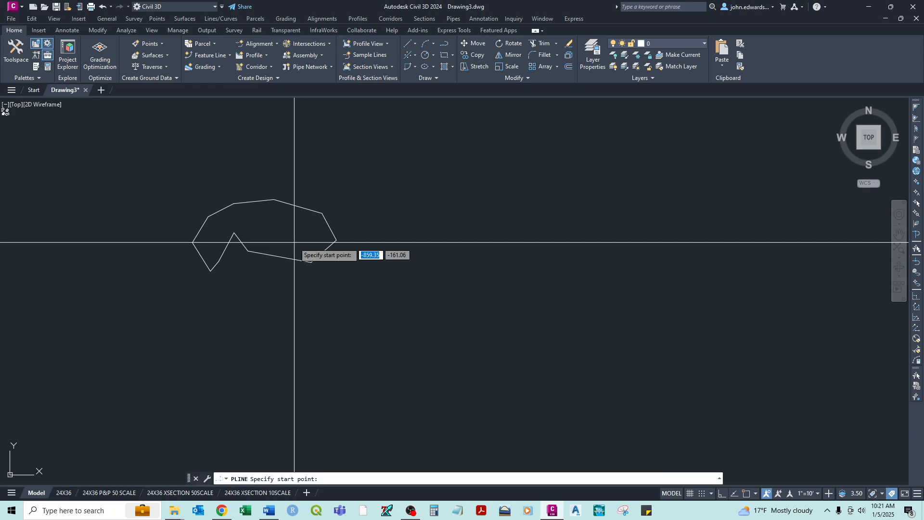
left_click(379, 247)
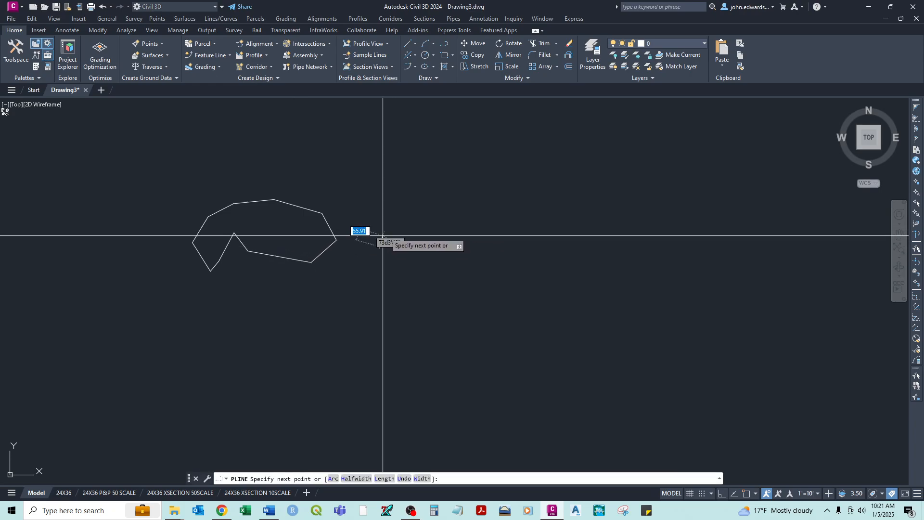
left_click(408, 207)
left_click(466, 201)
left_click(512, 213)
left_click(551, 229)
left_click(565, 255)
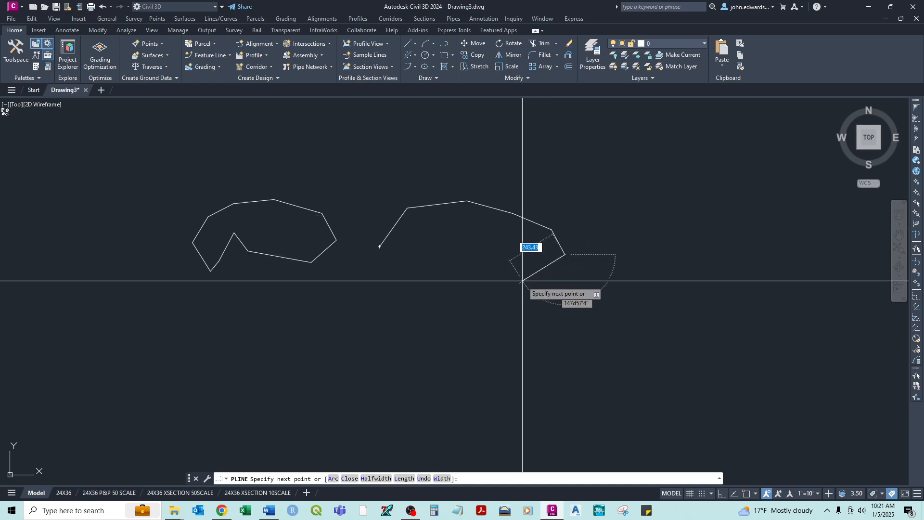
- Continue the open polyline with four segments along its lower side, forming an inward notch near the start point
left_click(516, 283)
left_click(439, 289)
left_click(435, 249)
left_click(399, 273)
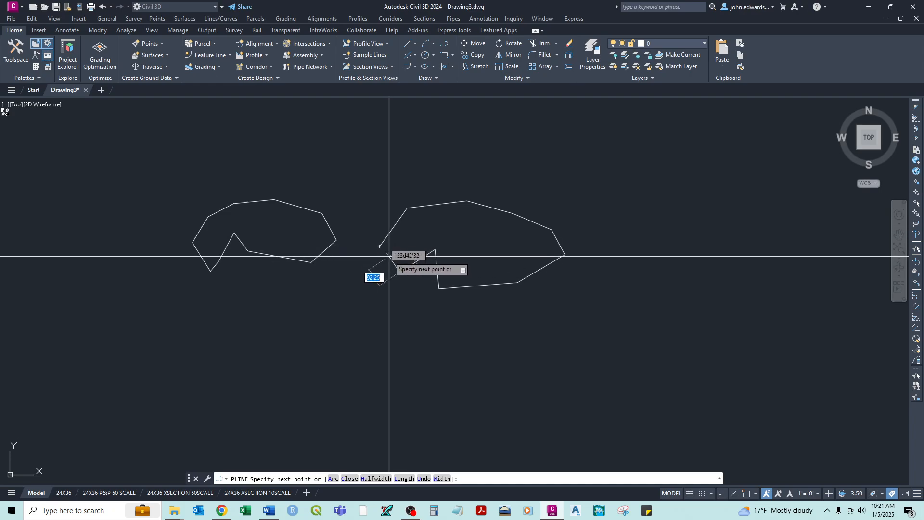
- Close the polyline at its start point with a one-time Endpoint snap and end the command
scroll(387, 254, "up", 6)
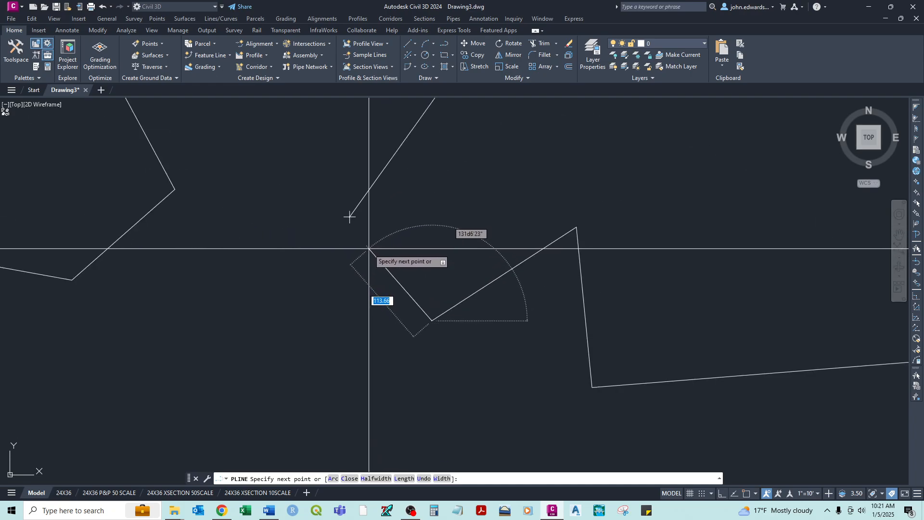
right_click(369, 248, "shift")
left_click(386, 313)
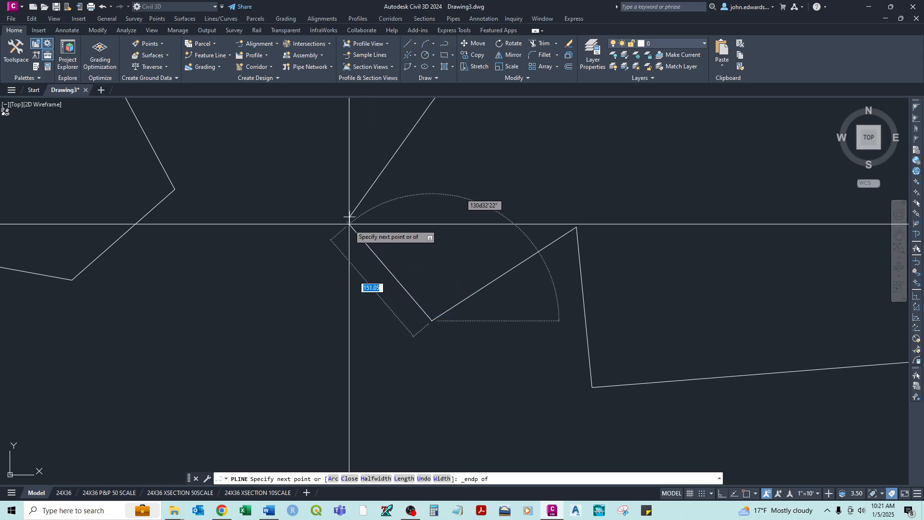
right_click(411, 221)
left_click(419, 226)
scroll(424, 225, "down", 6)
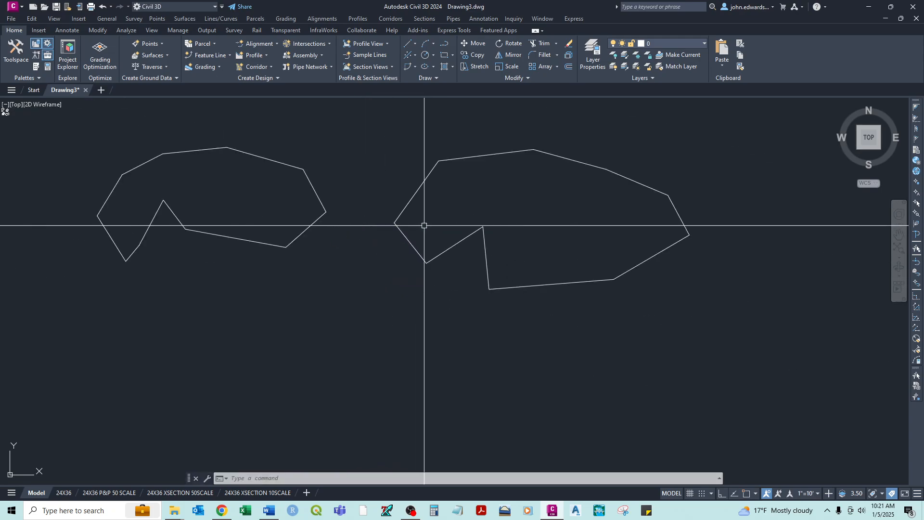
middle_click_drag(454, 206, 417, 220)
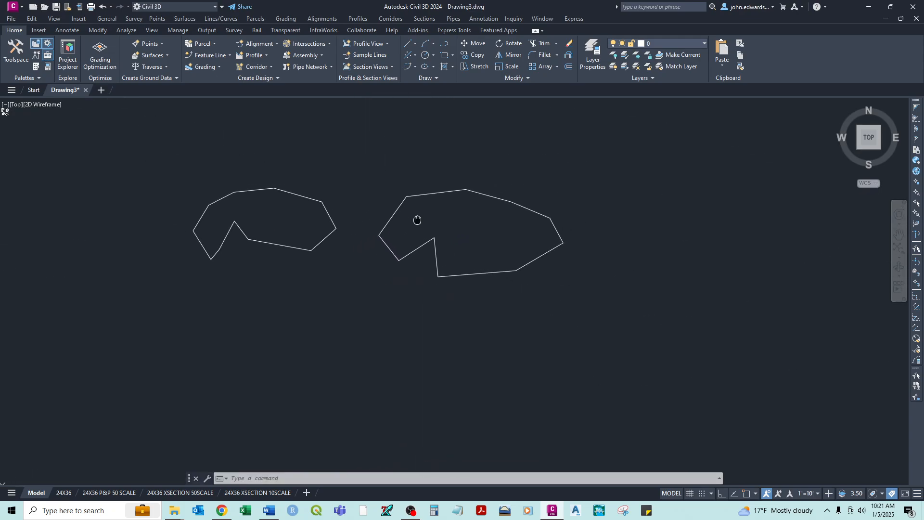
left_click(423, 196)
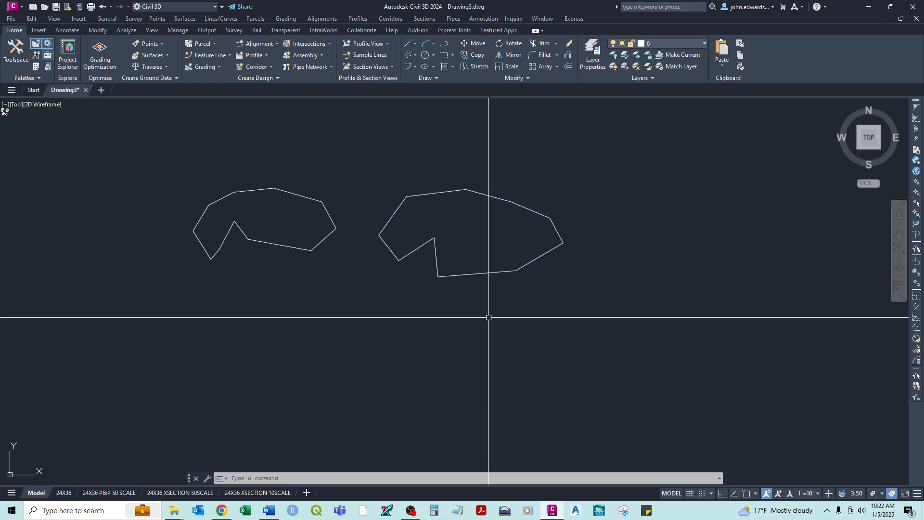
- Draw an open polyline of six segments in the empty space below the two outlines and end the command
type("pl")
key("Return")
left_click(294, 375)
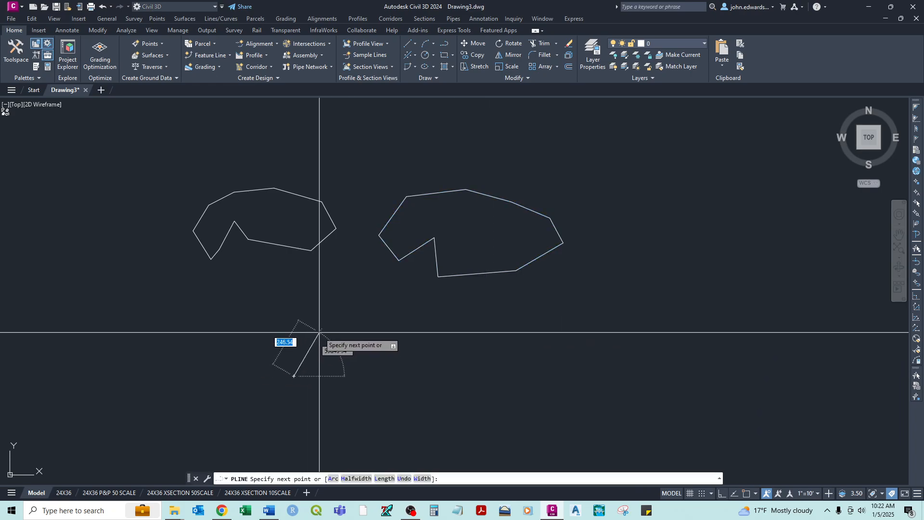
left_click(319, 332)
left_click(487, 354)
left_click(559, 341)
left_click(550, 412)
left_click(368, 392)
left_click(355, 371)
right_click(378, 375)
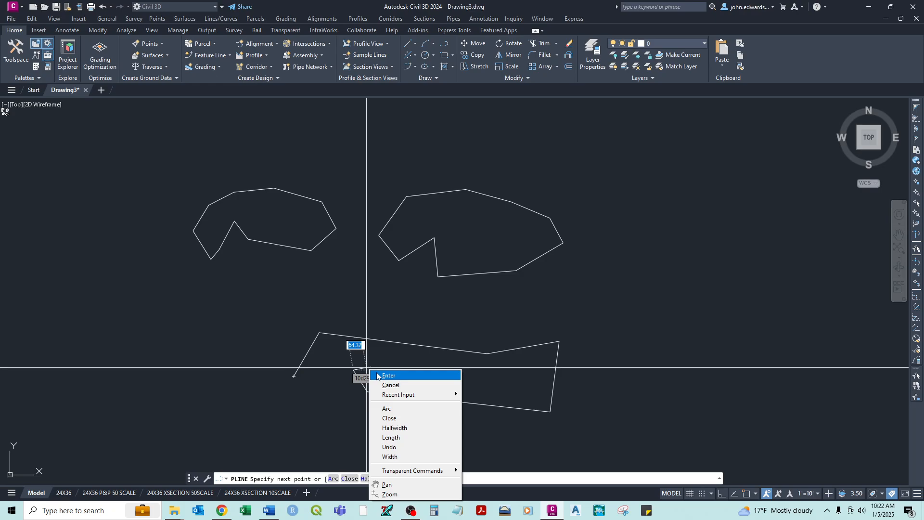
left_click(388, 375)
- Select individual segments of the line outline to examine their separate grips and clear the selection
left_click(324, 332)
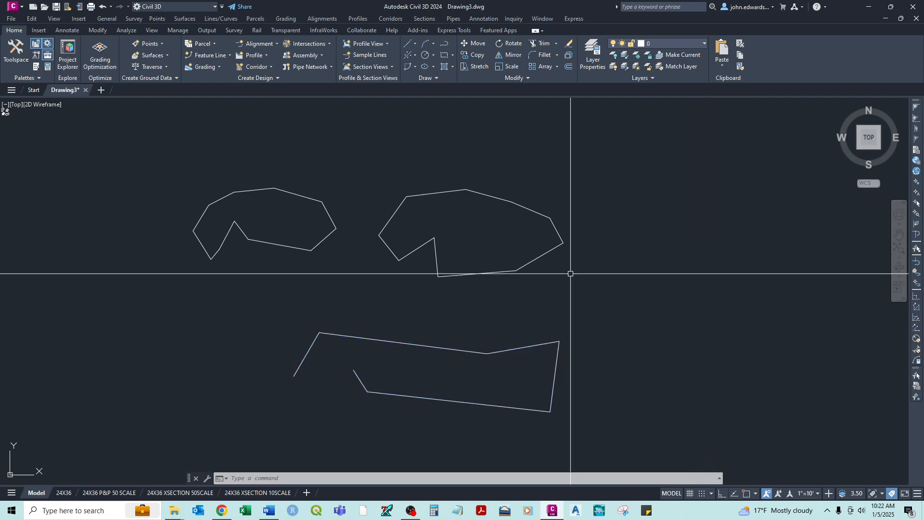
left_click(298, 195)
key("Escape")
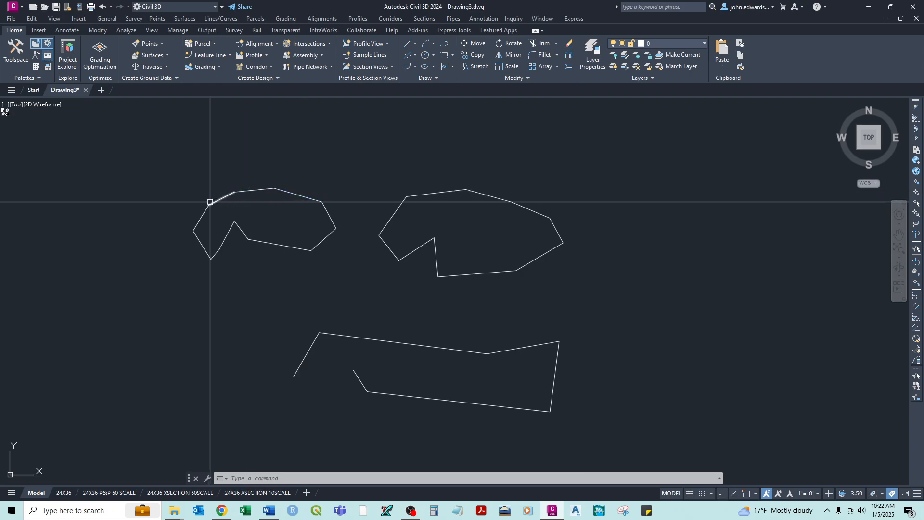
- Select the closed polyline and stretch its four upper vertices outward to free points
scroll(426, 195, "up", 3)
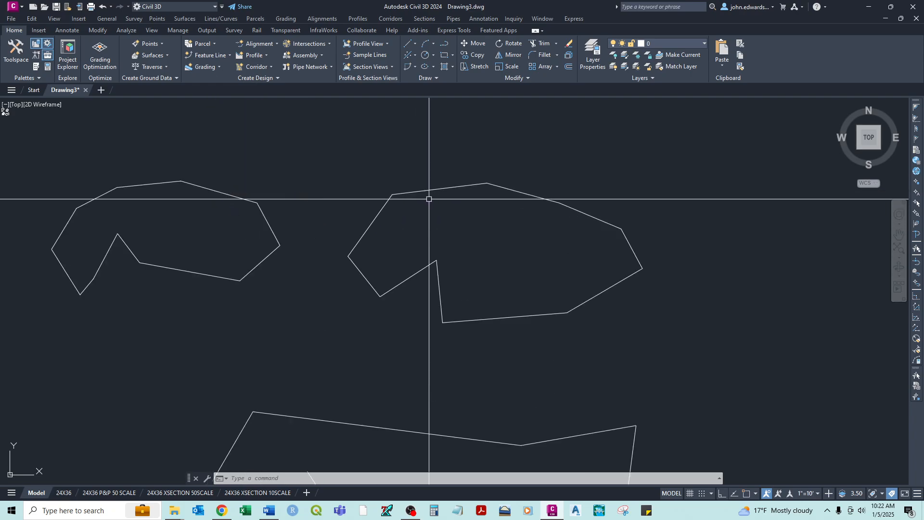
left_click(423, 191)
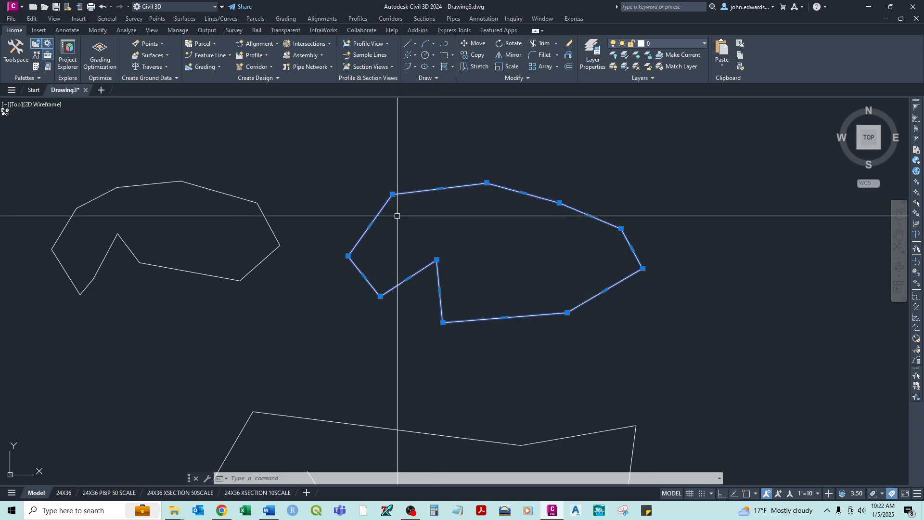
left_click(393, 194)
left_click(360, 159)
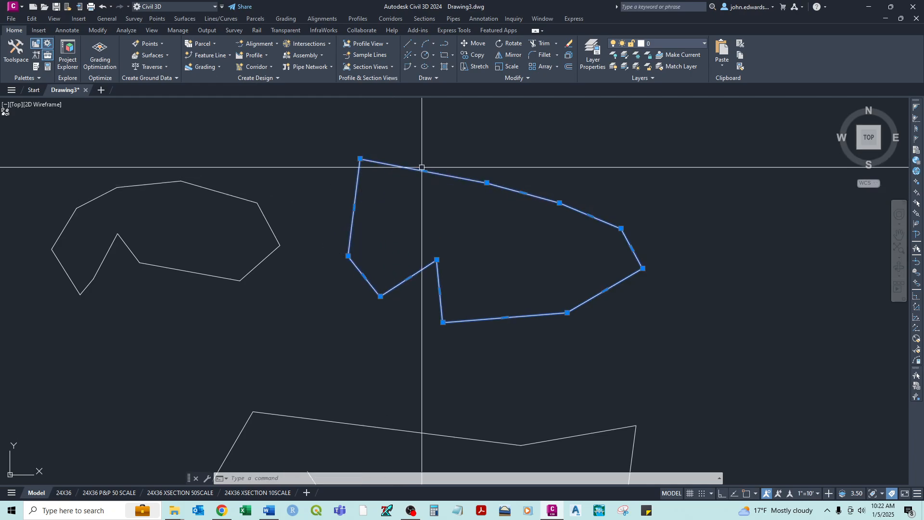
left_click(487, 182)
left_click(492, 143)
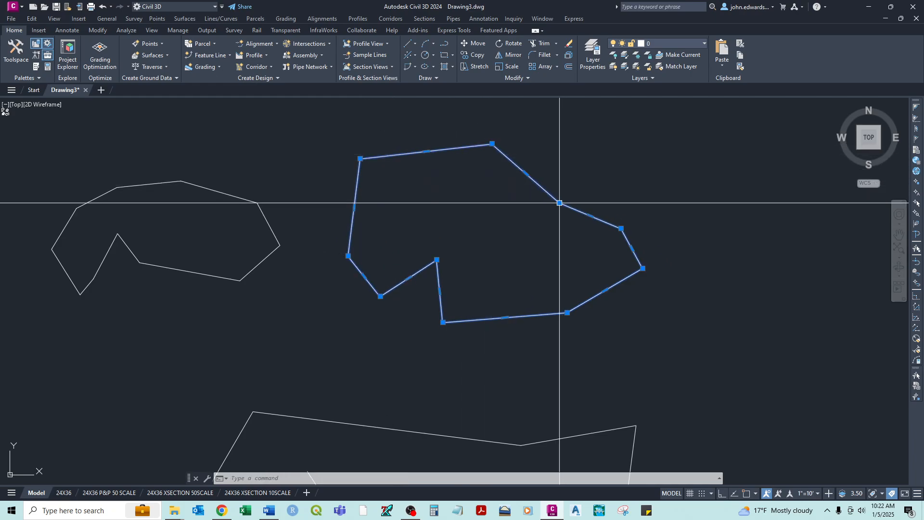
left_click(560, 203)
left_click(585, 167)
left_click(621, 228)
left_click(659, 183)
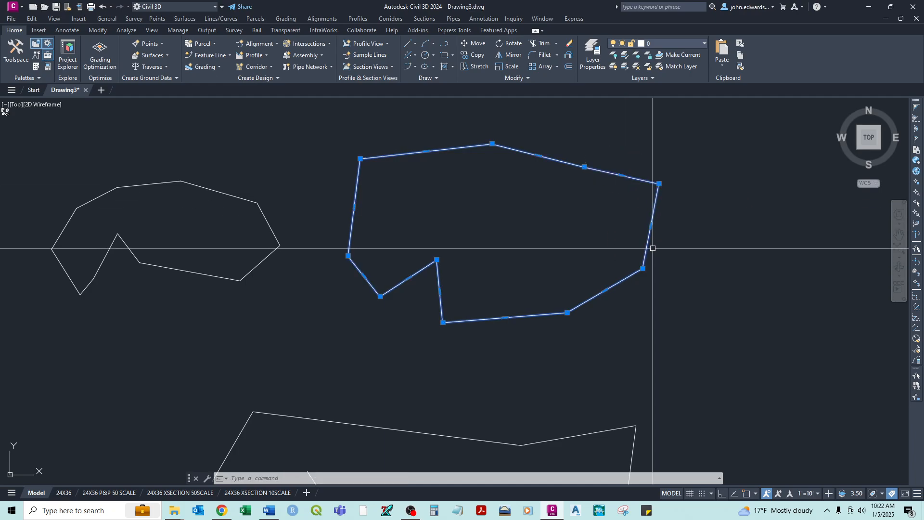
- Stretch the closed polyline's lower-right and bottom vertices outward and pull its inner notch vertex below the outline, clearing the selection
left_click(642, 268)
left_click(684, 305)
left_click(567, 313)
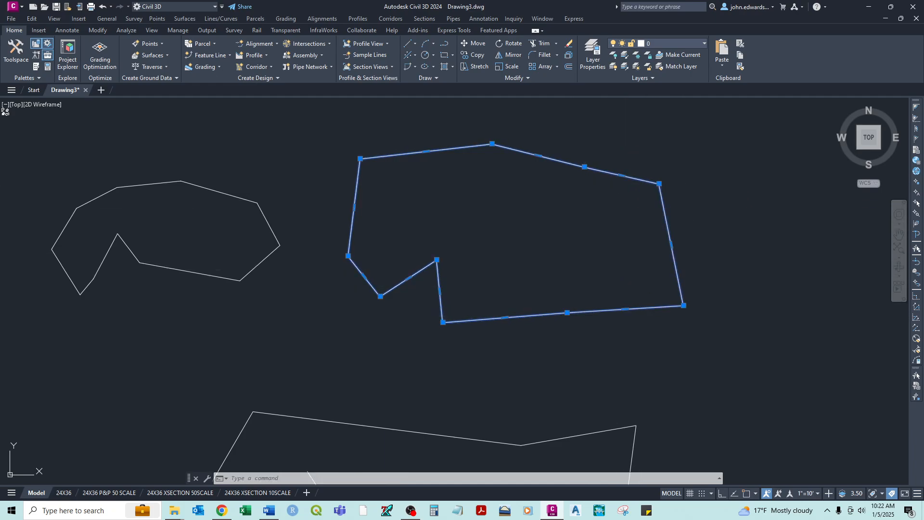
left_click(581, 352)
left_click(436, 260)
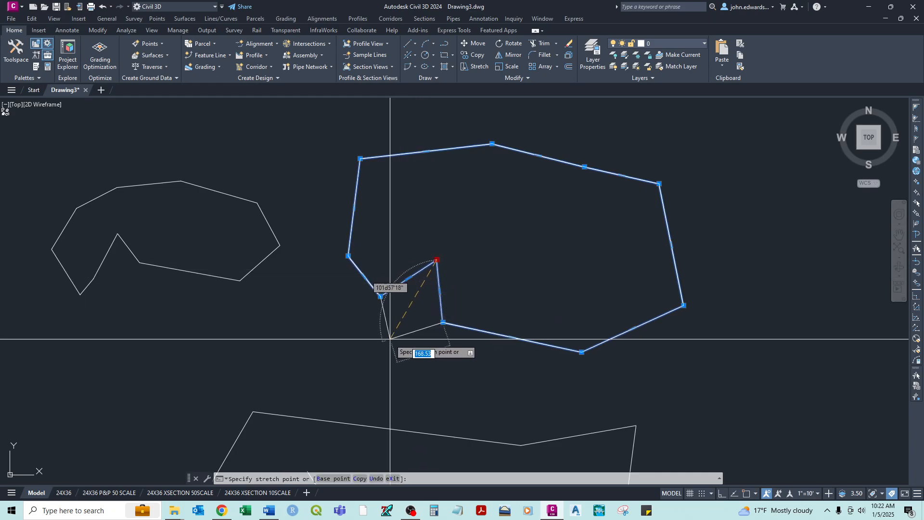
left_click(390, 339)
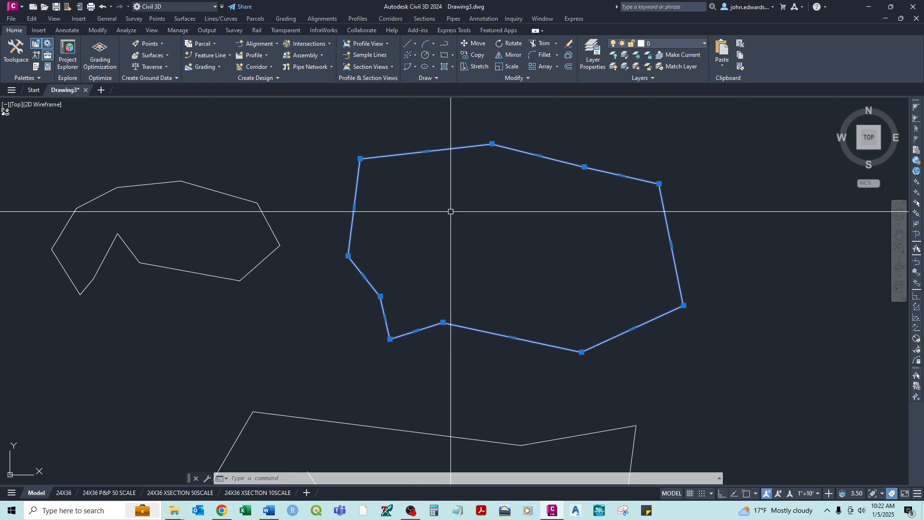
scroll(450, 211, "down", 4)
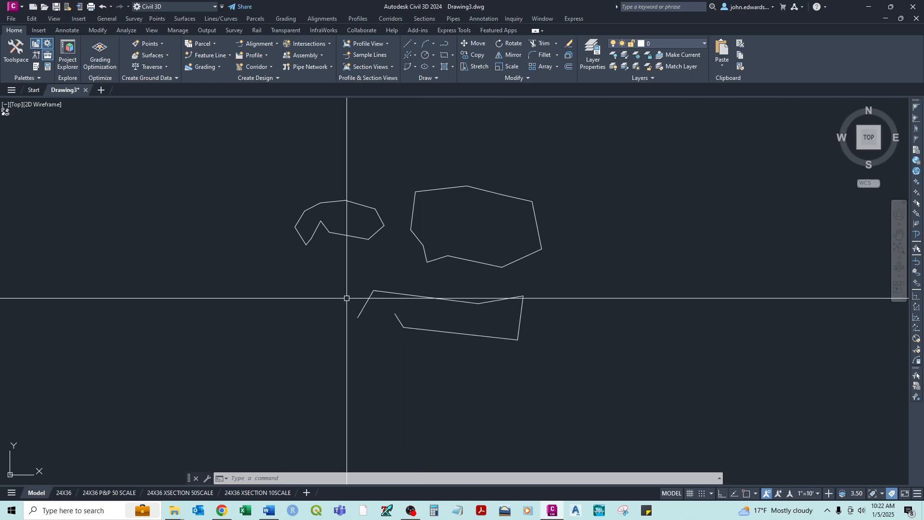
- Select the open polyline and stretch its upper middle vertex up and left and its upper-right vertex inward
left_click(364, 308)
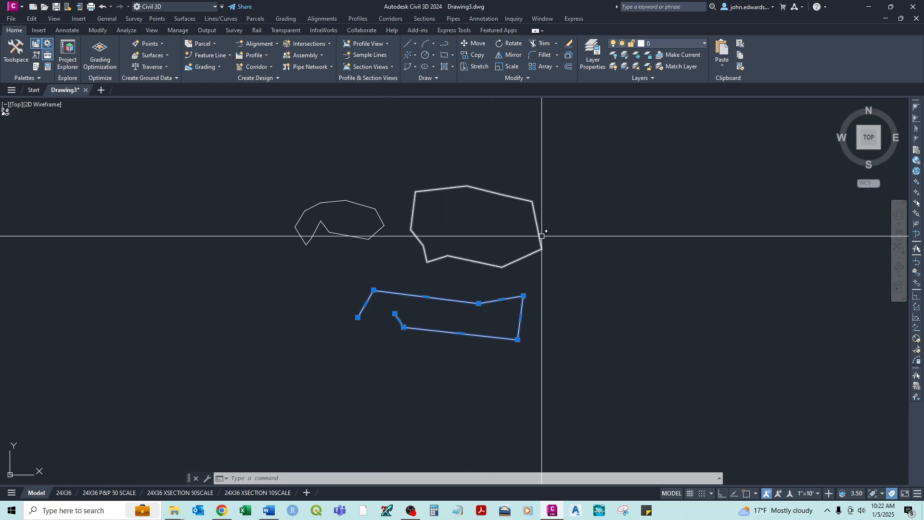
left_click(479, 303)
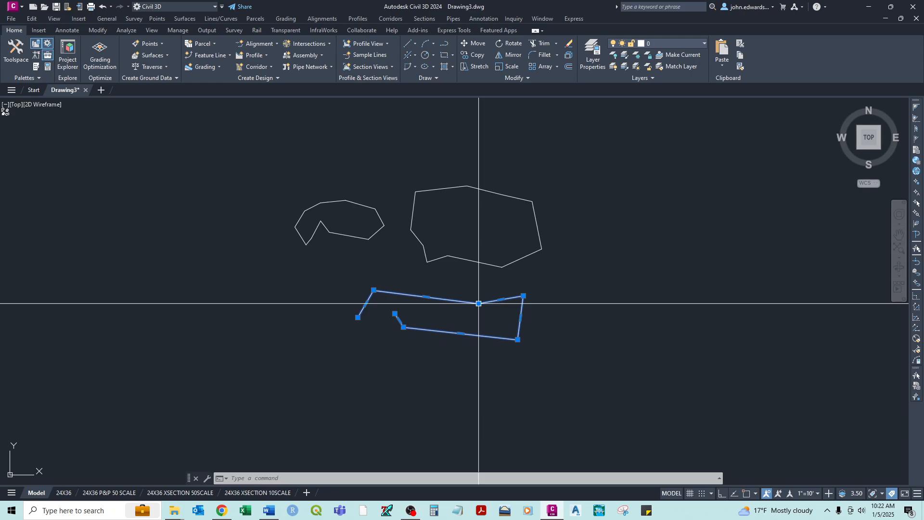
left_click(459, 287)
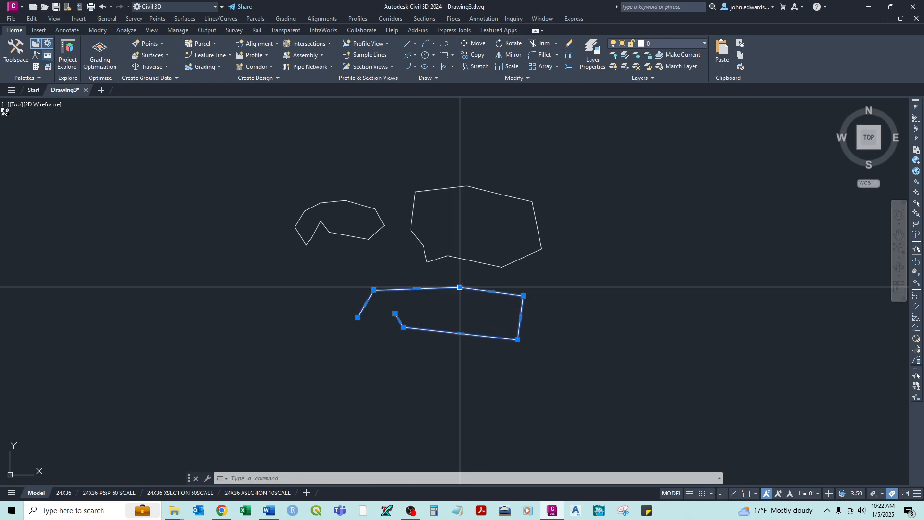
left_click(524, 296)
left_click(511, 304)
- Stretch the open polyline's lower-right vertex inward and its lower-left vertex and last endpoint downward, and clear the selection
left_click(518, 339)
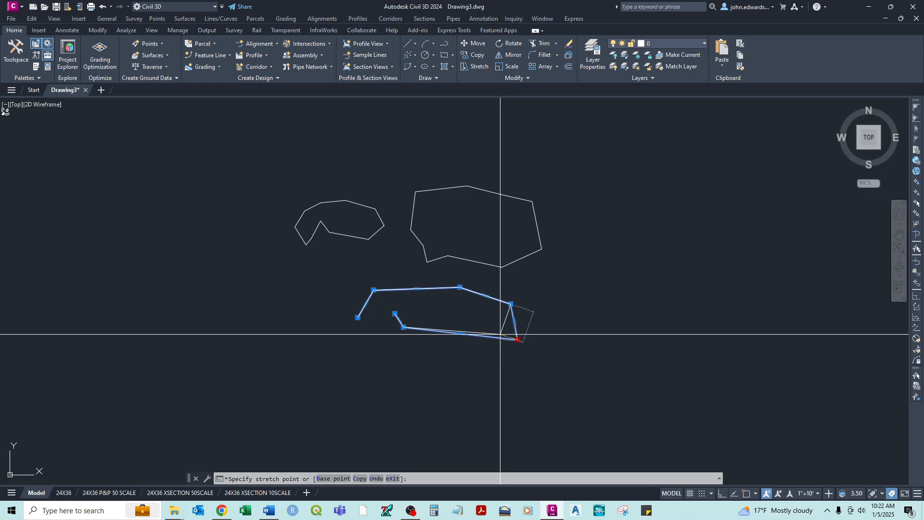
left_click(500, 334)
left_click(403, 328)
left_click(409, 351)
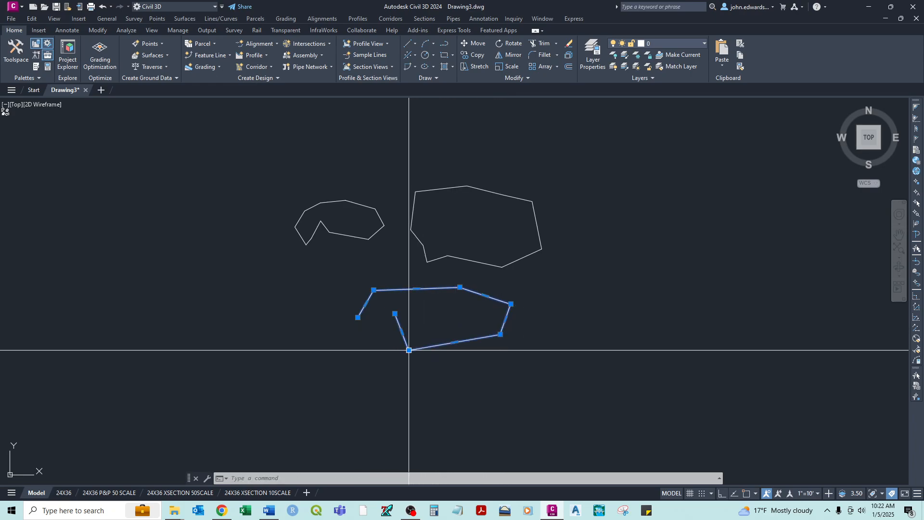
left_click(395, 313)
left_click(402, 375)
key("Escape")
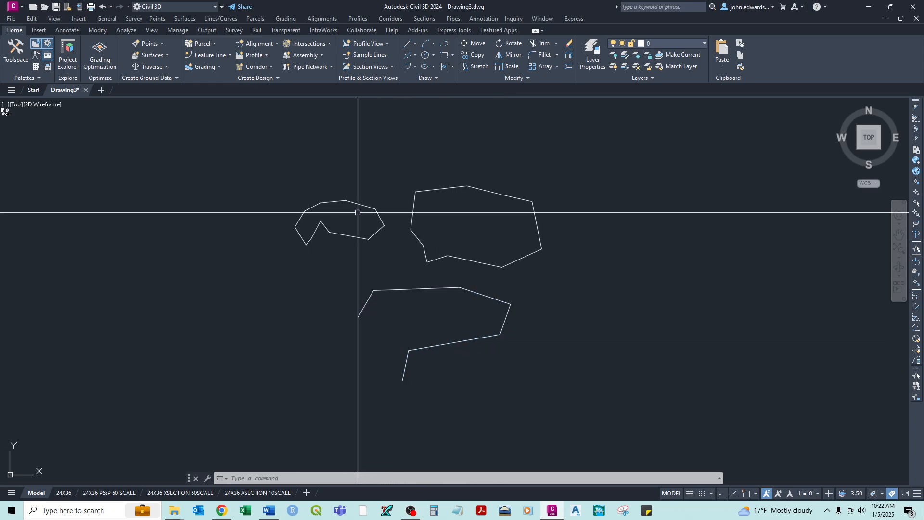
- Open the line outline by stretching the left end of its upper-right line away from the top vertex, up and right
scroll(356, 207, "up", 4)
left_click(353, 198)
left_click(327, 190)
left_click(345, 160)
key("Escape")
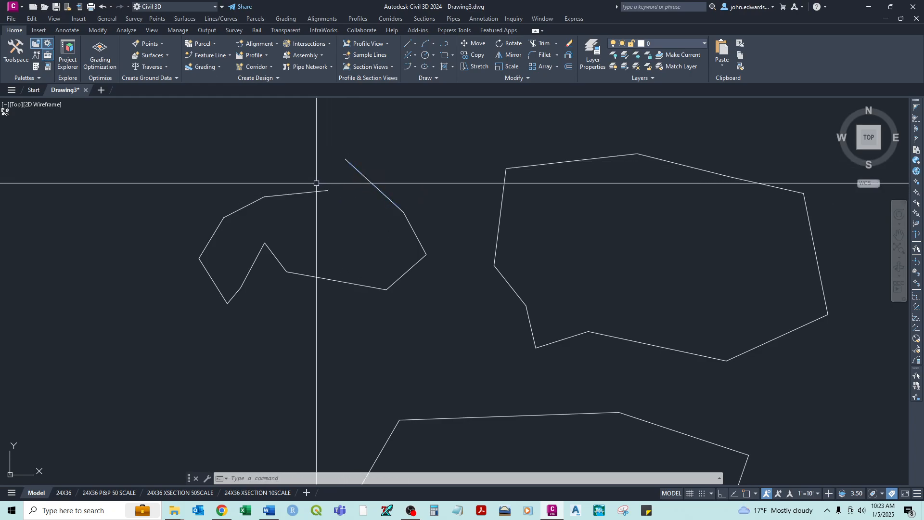
left_click(314, 192)
left_click(328, 191)
right_click(337, 162, "shift")
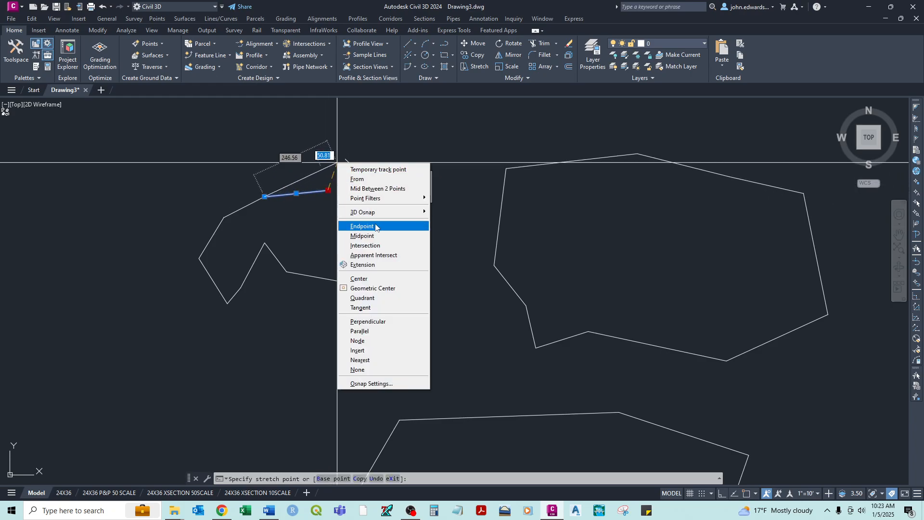
left_click(365, 323)
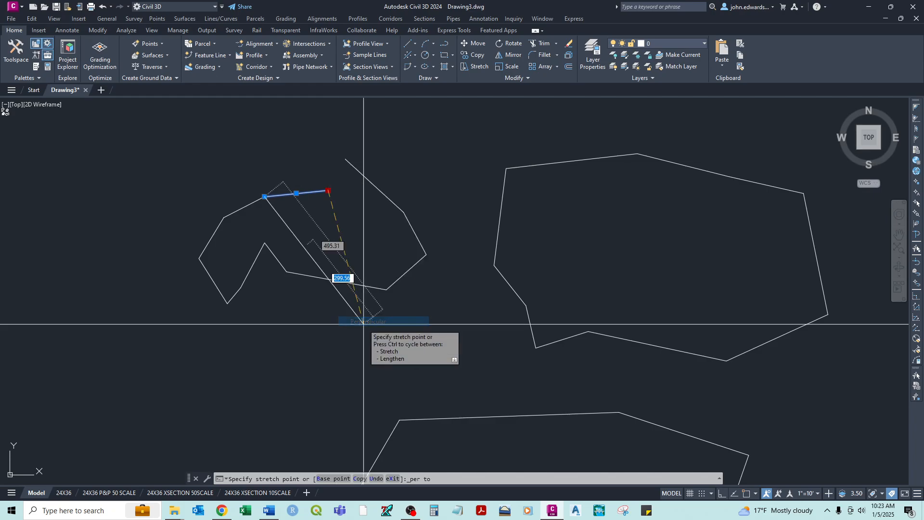
key("Escape")
key("Escape")
scroll(367, 175, "down", 4)
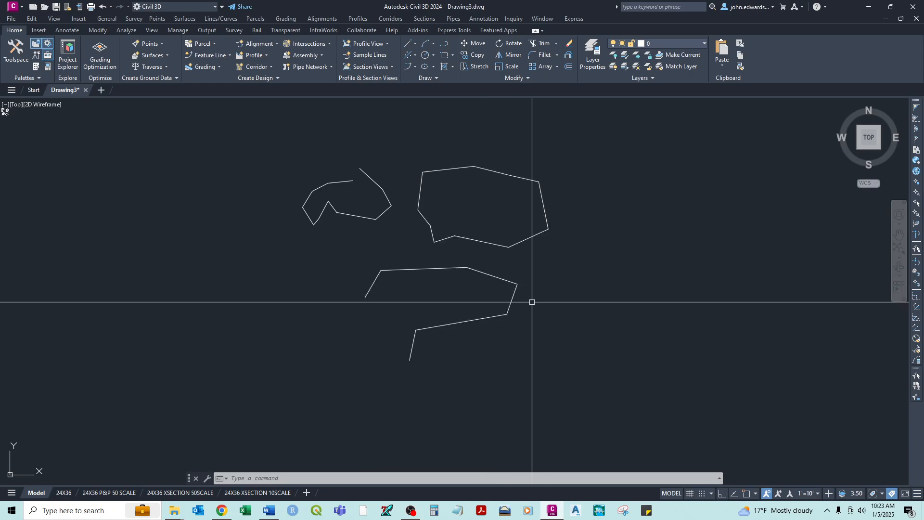
- Turn on object snap and stretch the detached line's open end back onto the neighbouring top line's endpoint
scroll(359, 173, "up", 4)
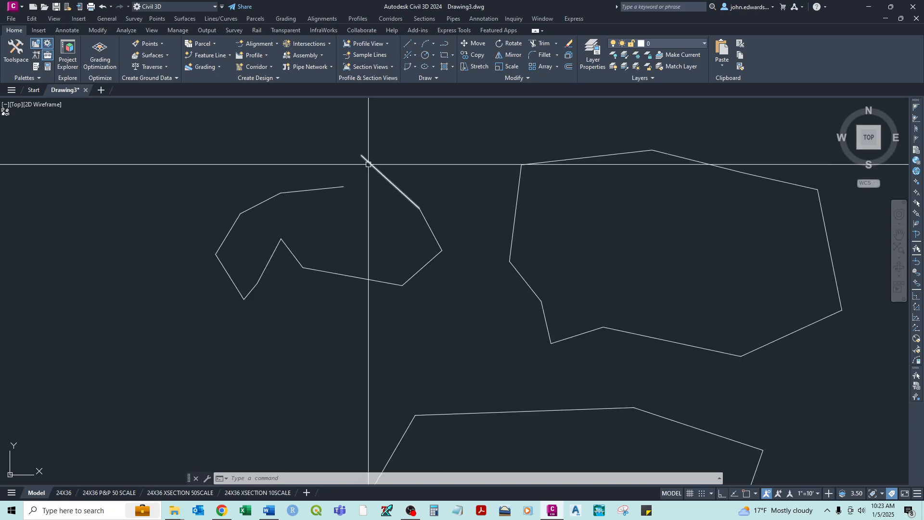
left_click(361, 155)
left_click(361, 156)
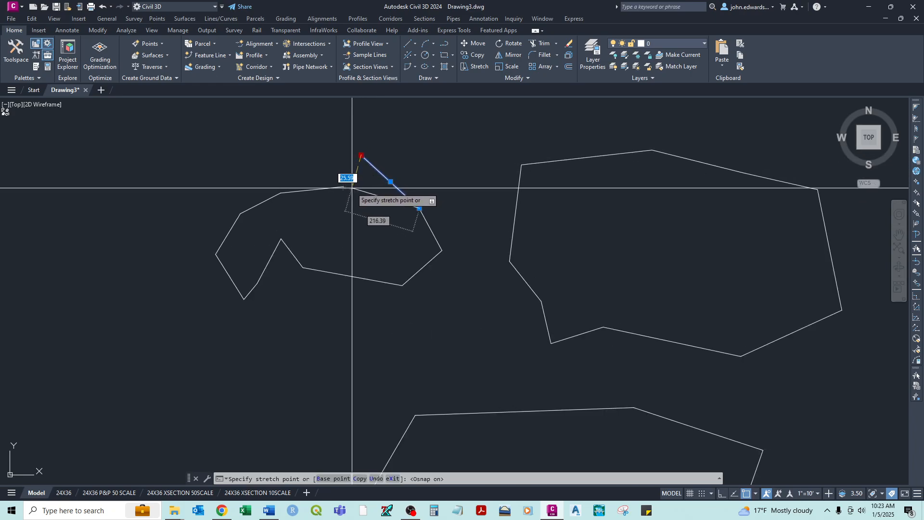
left_click(355, 181)
key("Escape")
- Start a new polyline in the empty area right of the closed polyline and place its first five vertices clockwise
scroll(522, 226, "down", 4)
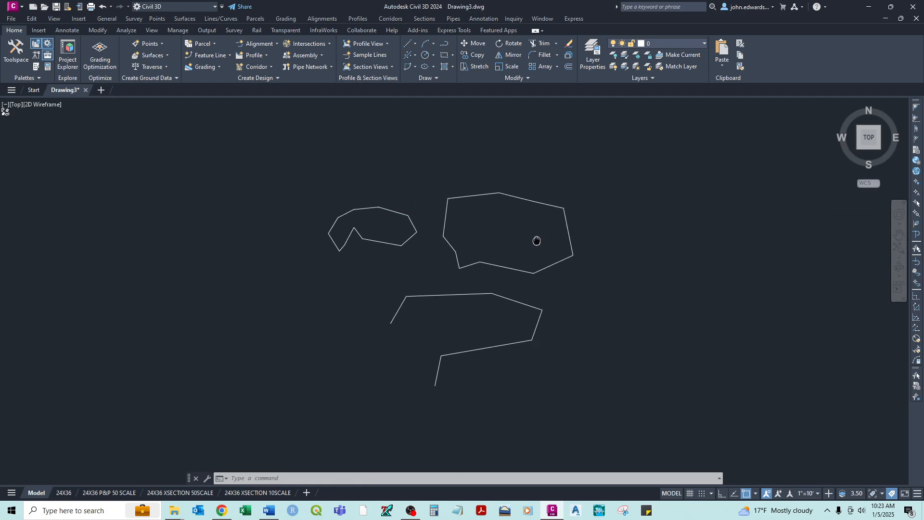
middle_click_drag(534, 239, 365, 243)
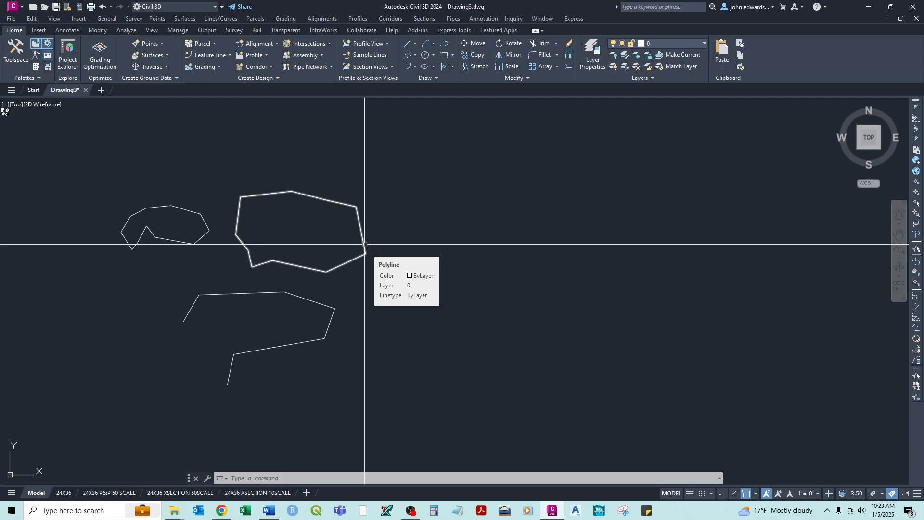
type("pl")
key("Return")
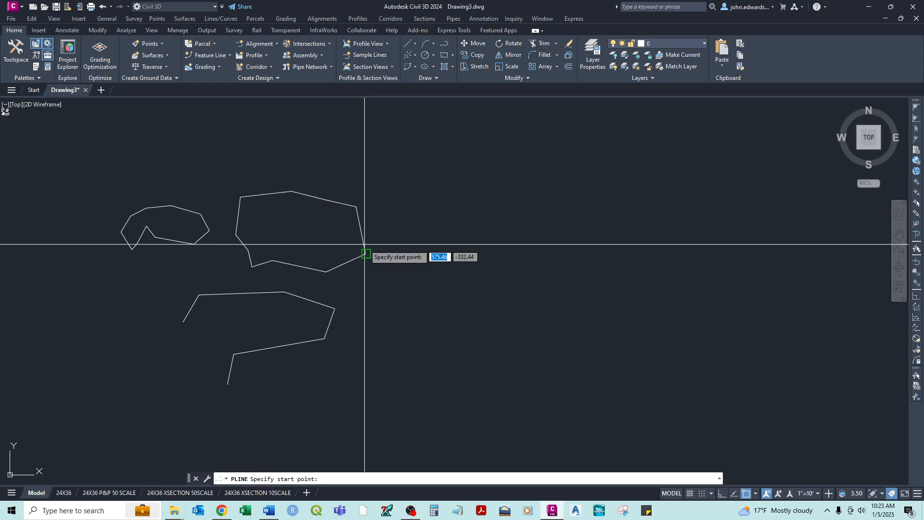
left_click(414, 241)
left_click(457, 188)
left_click(536, 208)
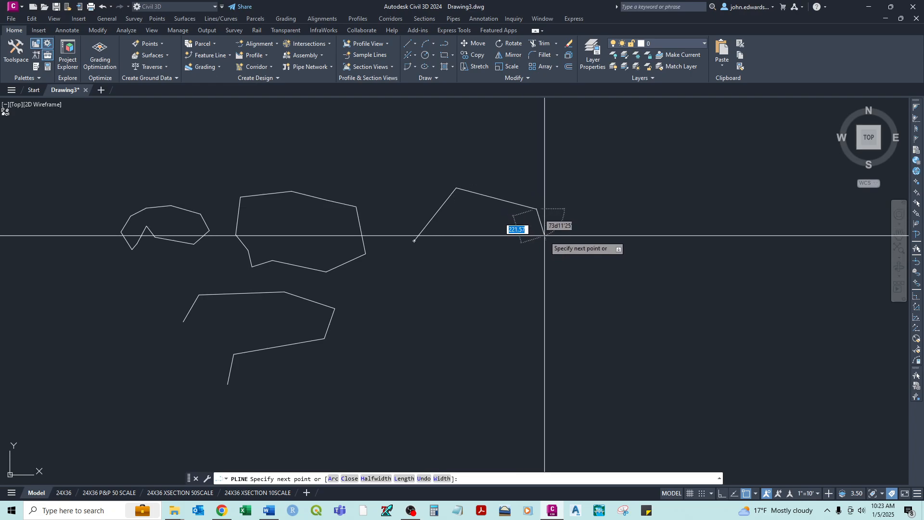
left_click(572, 262)
left_click(539, 320)
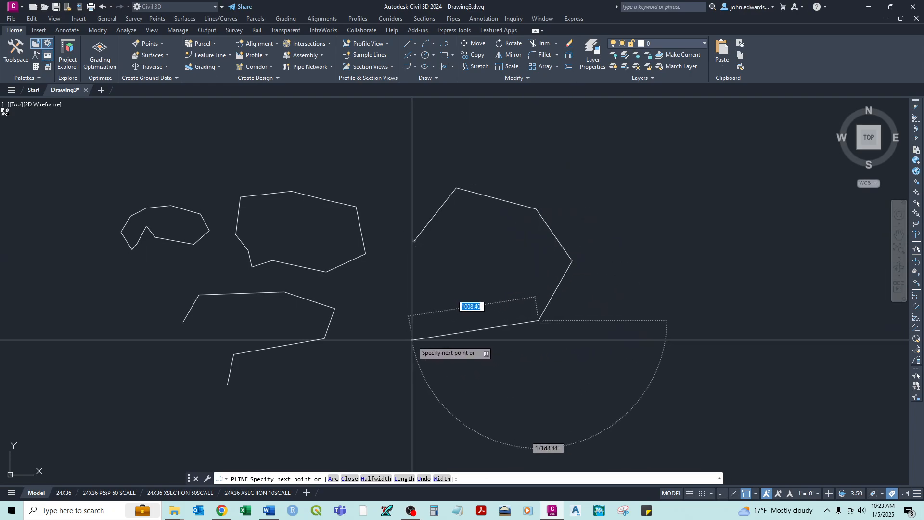
- Continue the polyline with a lower-left vertex and another above it, and finish the shape with the Close option
scroll(413, 269, "up", 5)
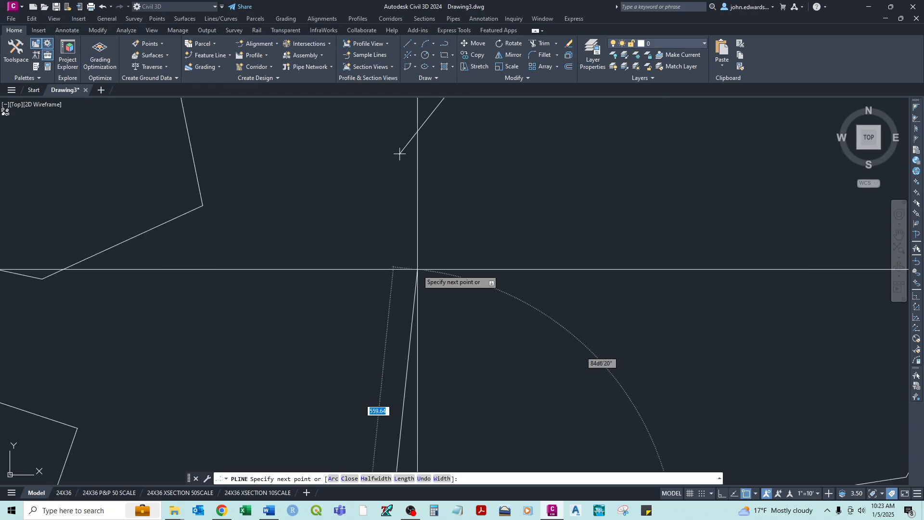
middle_click_drag(410, 166, 406, 206)
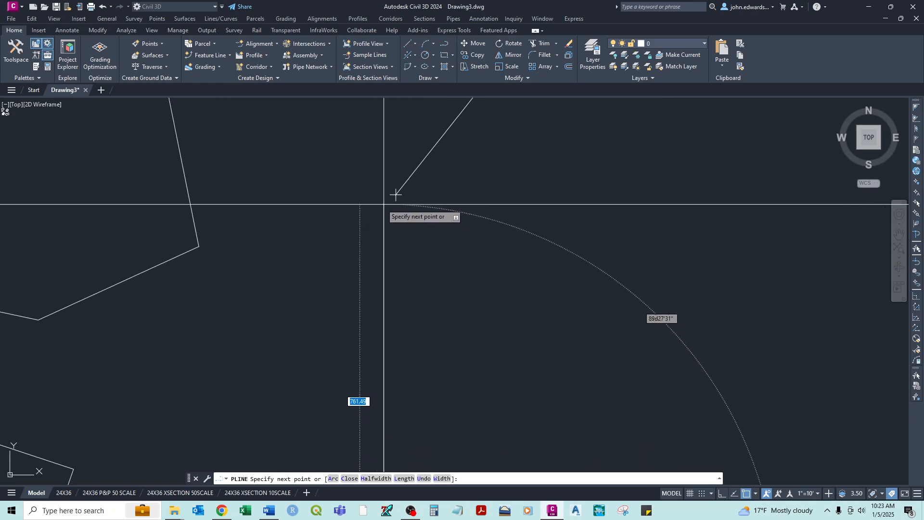
scroll(420, 216, "down", 5)
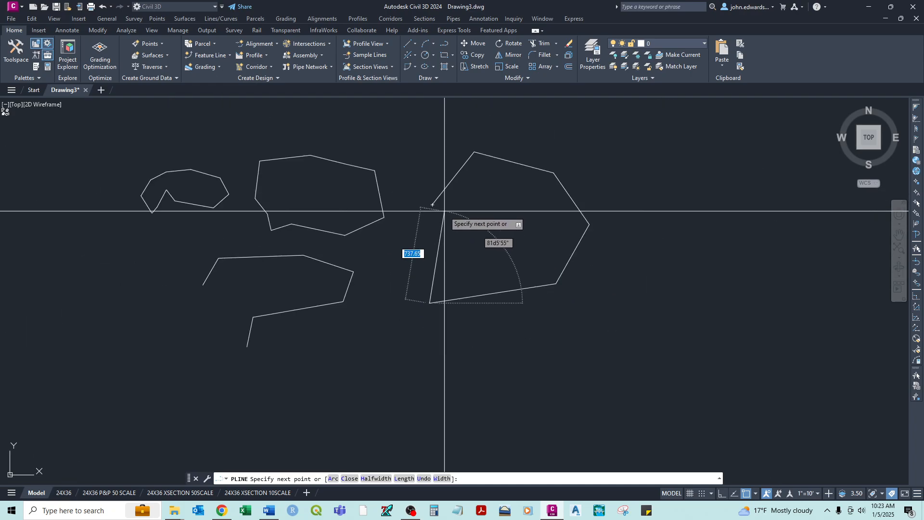
scroll(448, 213, "up", 4)
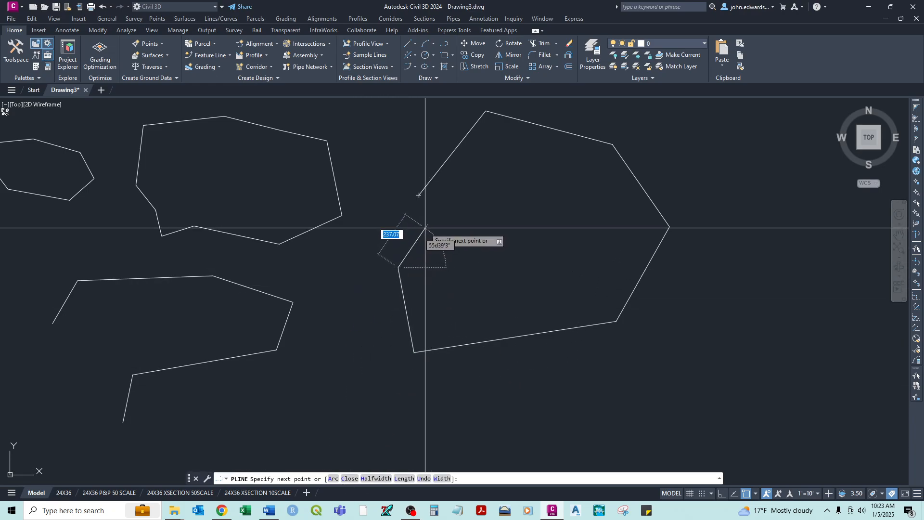
type("c")
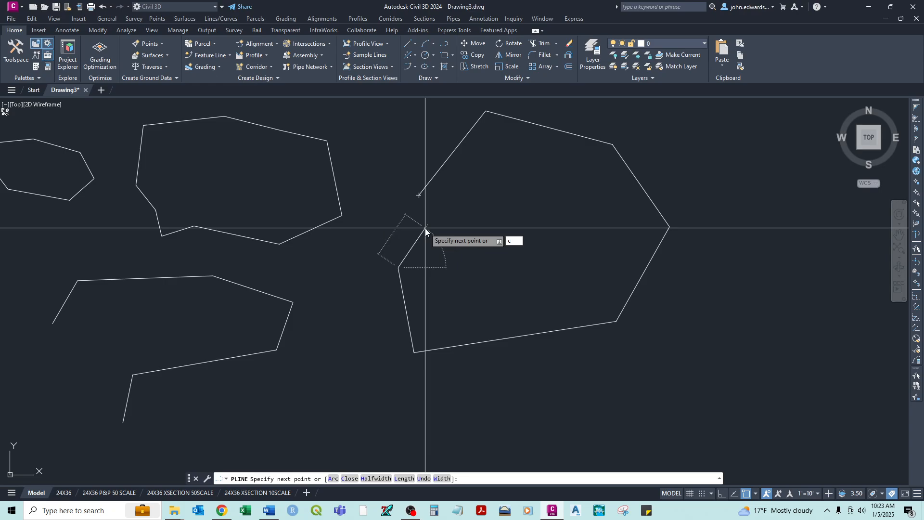
key("Return")
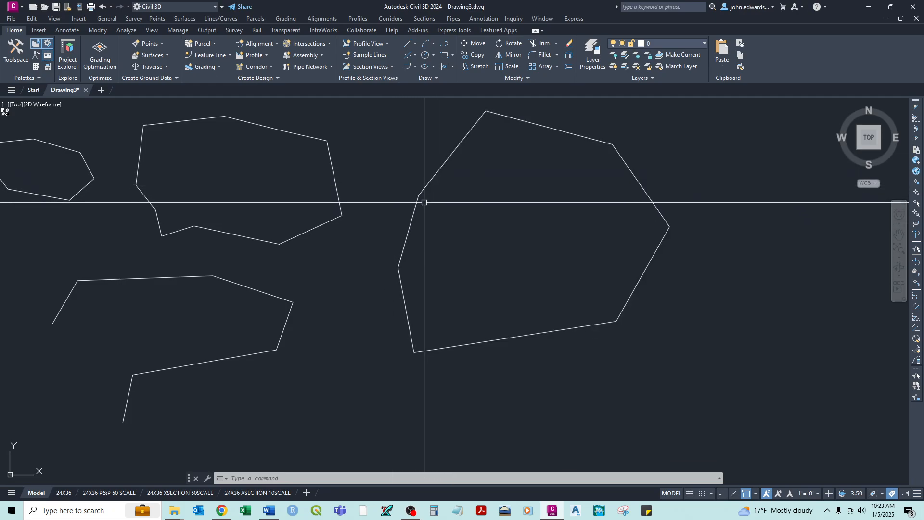
- Select the new closed polyline, stretch its lower-left vertex horizontally to the right, and clear the selection
left_click(435, 171)
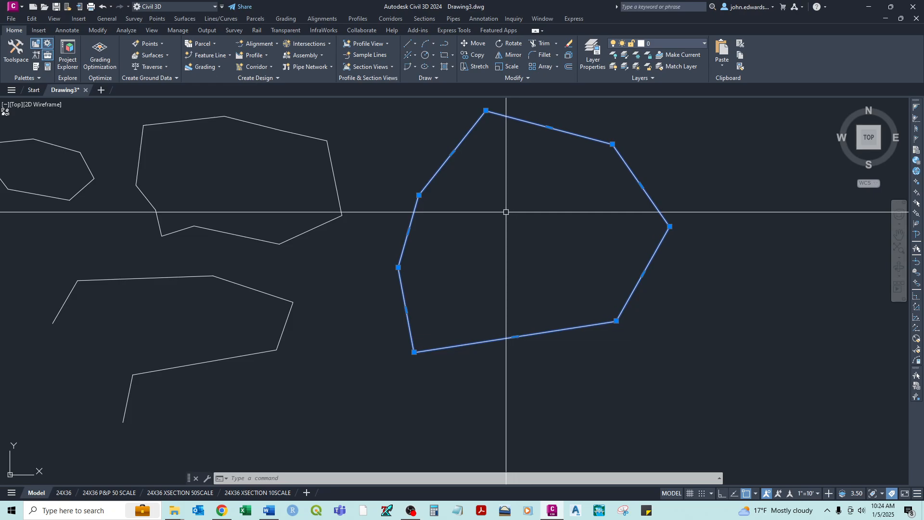
left_click(416, 352)
left_click(494, 353)
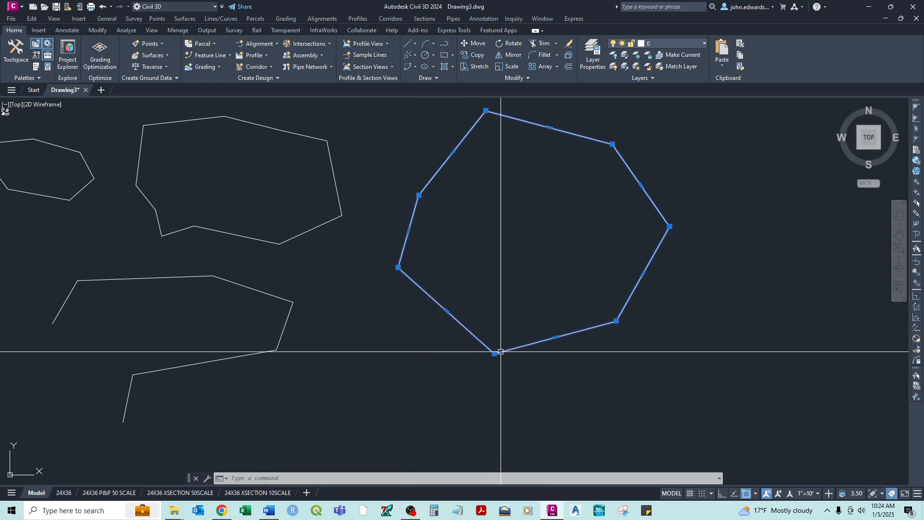
key("Escape")
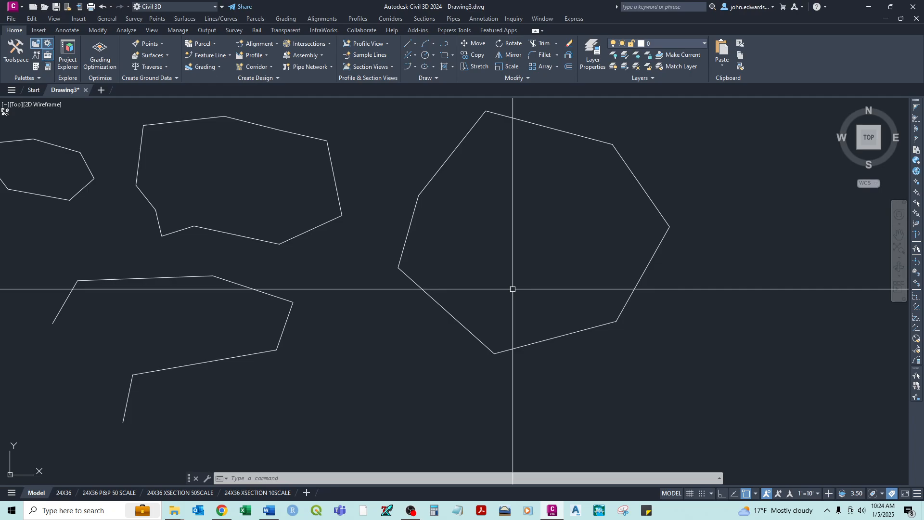
- Select the two adjoining top lines of the small line outline to inspect them as separate objects, and clear the selection
scroll(591, 226, "down", 4)
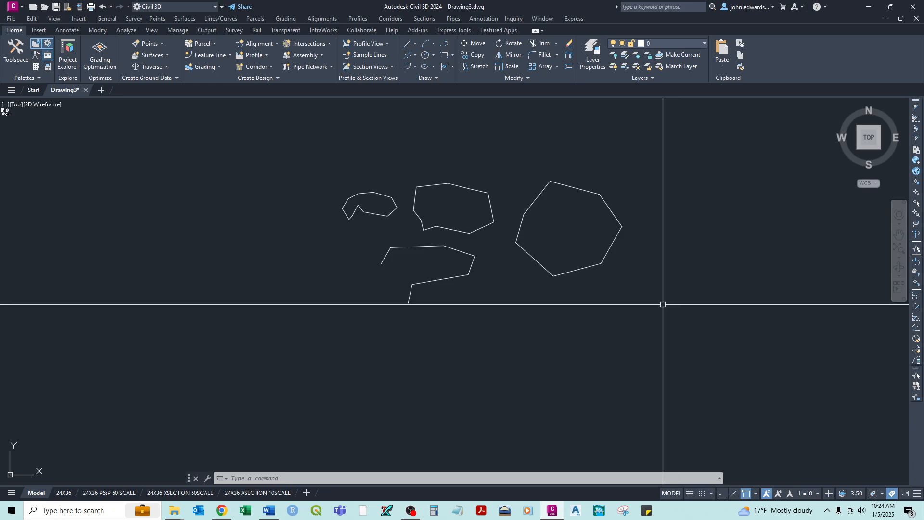
scroll(385, 182, "up", 2)
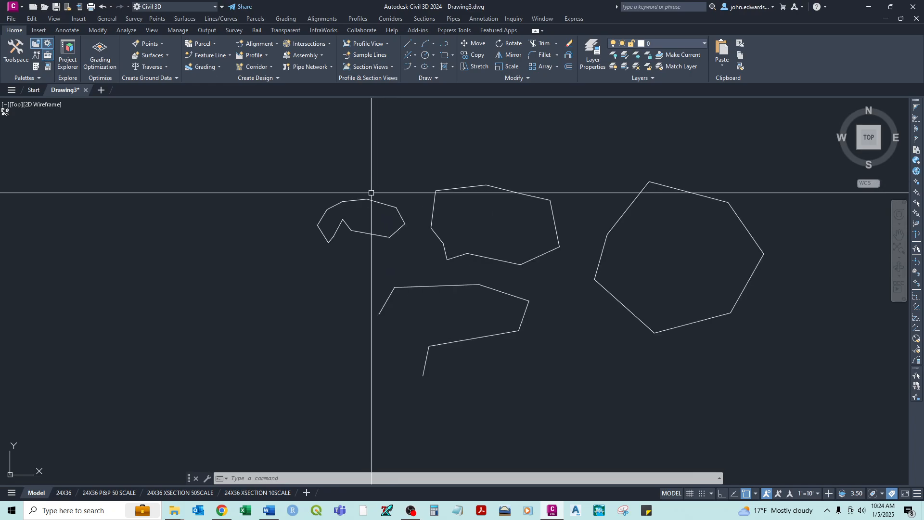
scroll(392, 202, "up", 4)
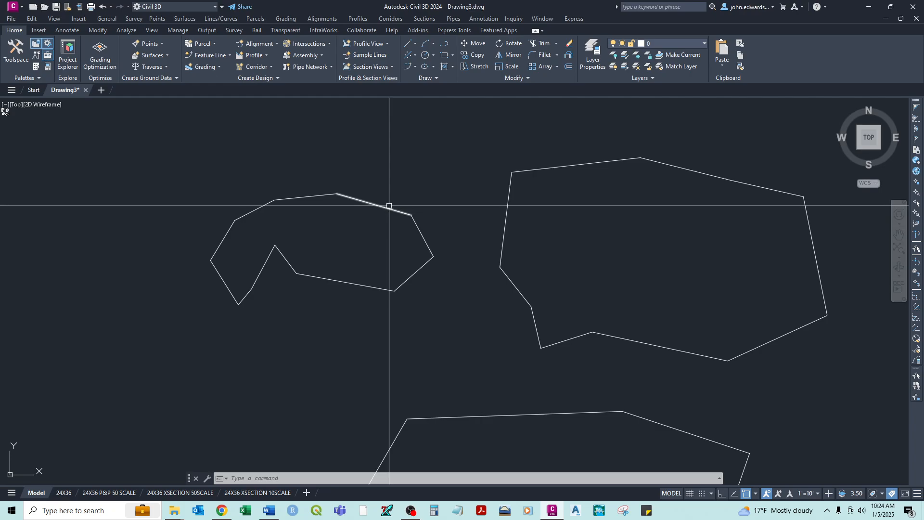
left_click(382, 203)
left_click(295, 196)
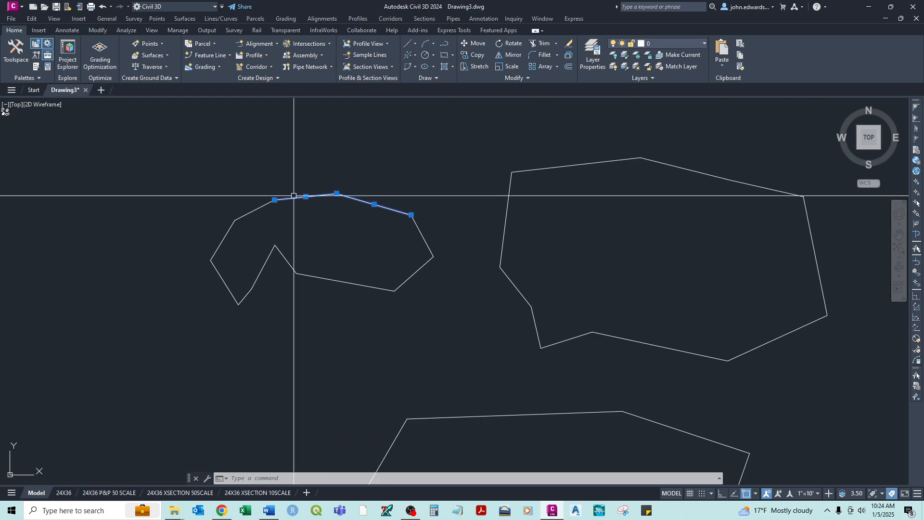
key("Escape")
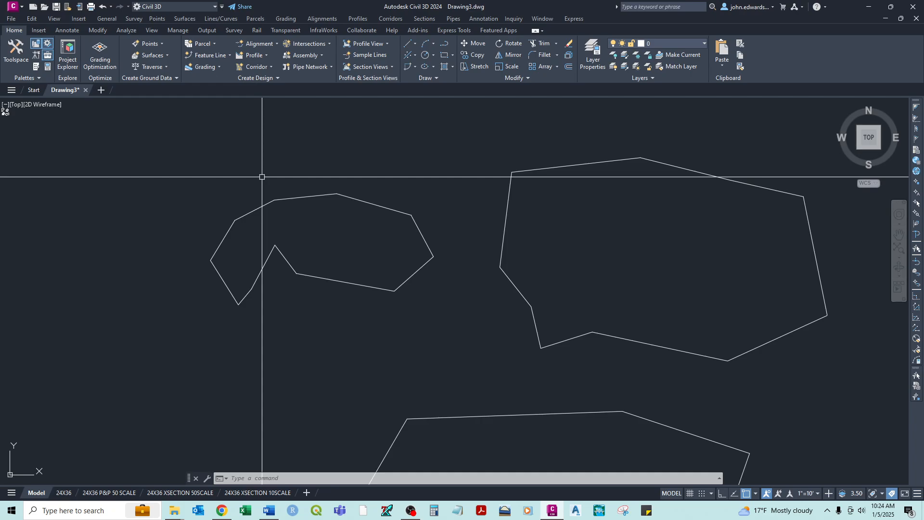
- Use PEDIT with the Multiple option to convert all lines of the small outline to polylines, and exit without joining them
type("pedi")
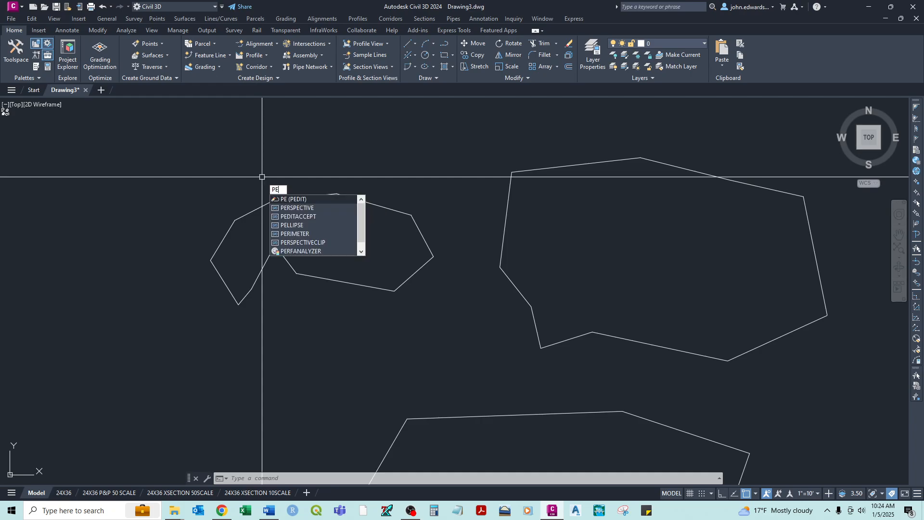
type("t")
key("Return")
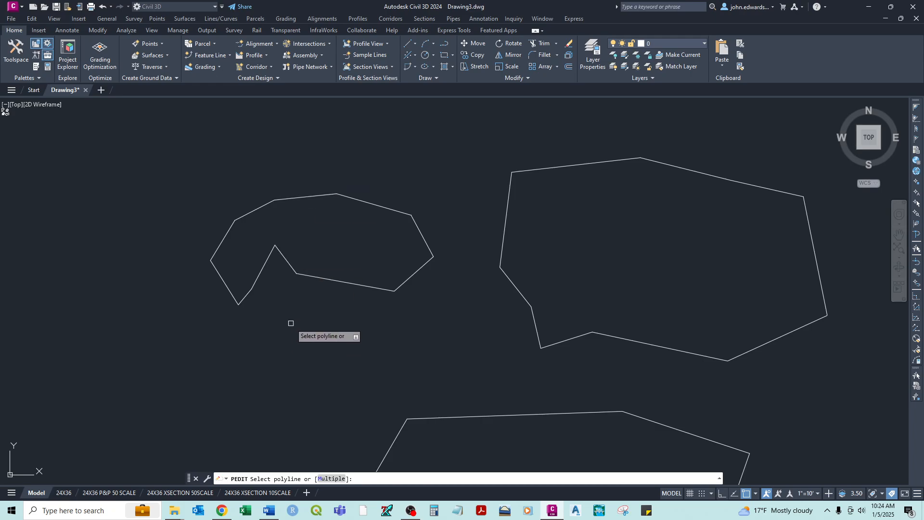
left_click(336, 479)
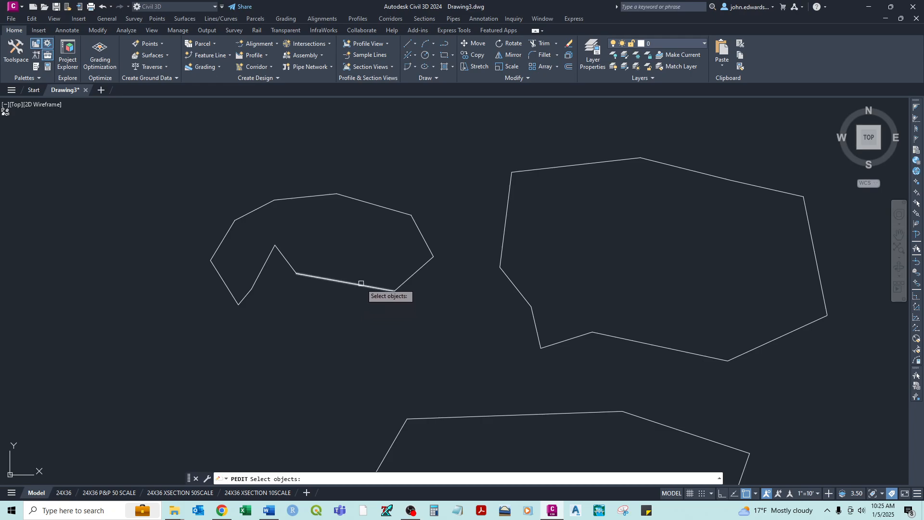
left_click(452, 159)
left_click(182, 336)
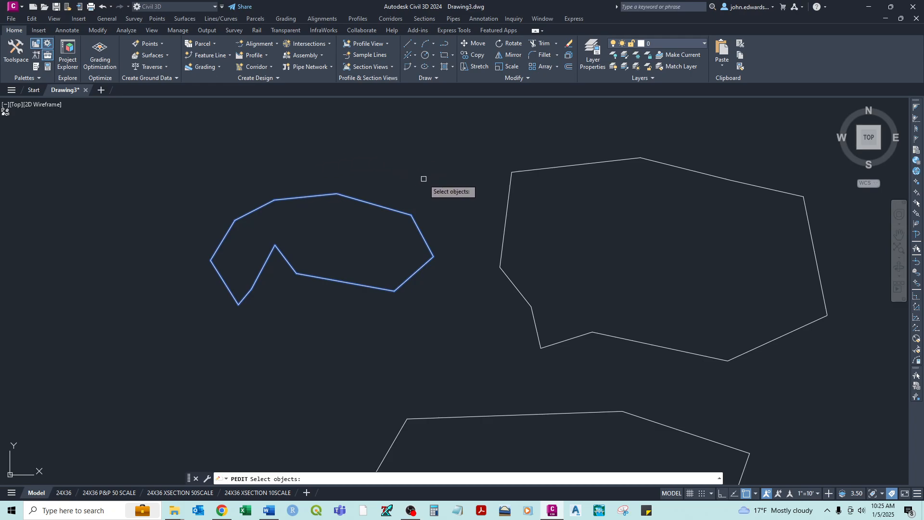
key("Return")
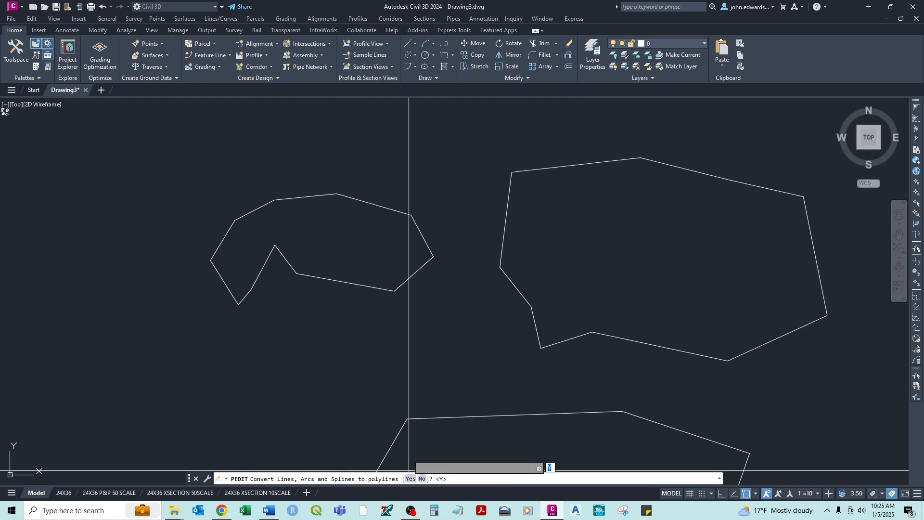
key("Return")
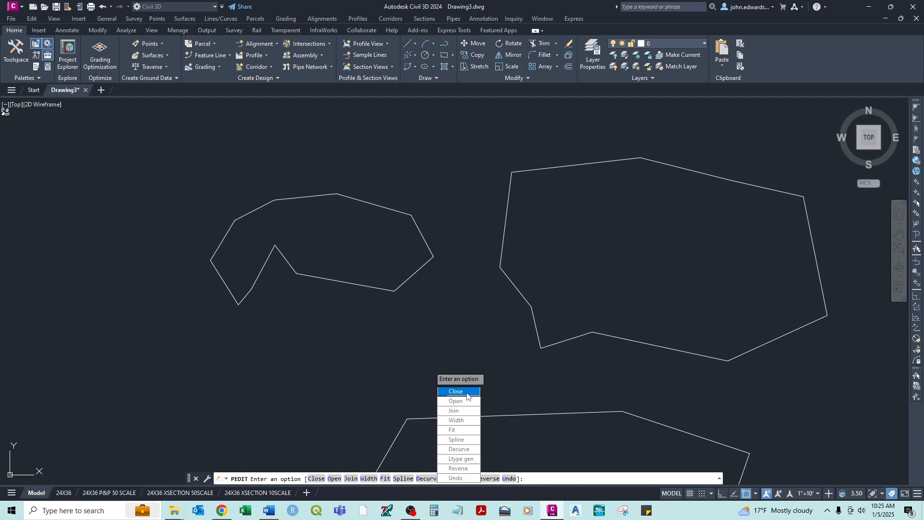
key("Escape")
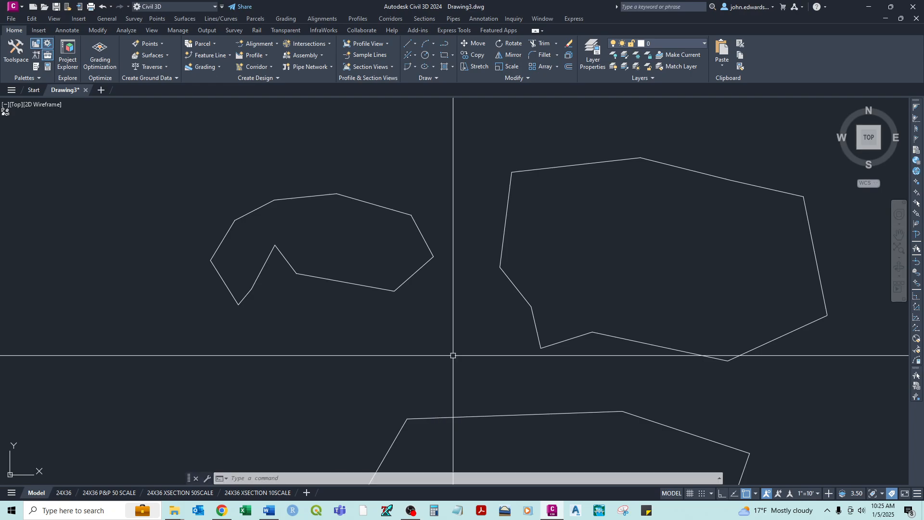
- Select the converted outline's right and top segments one at a time to check whether they are joined, clearing each selection
left_click(412, 275)
key("Escape")
left_click(419, 223)
key("Escape")
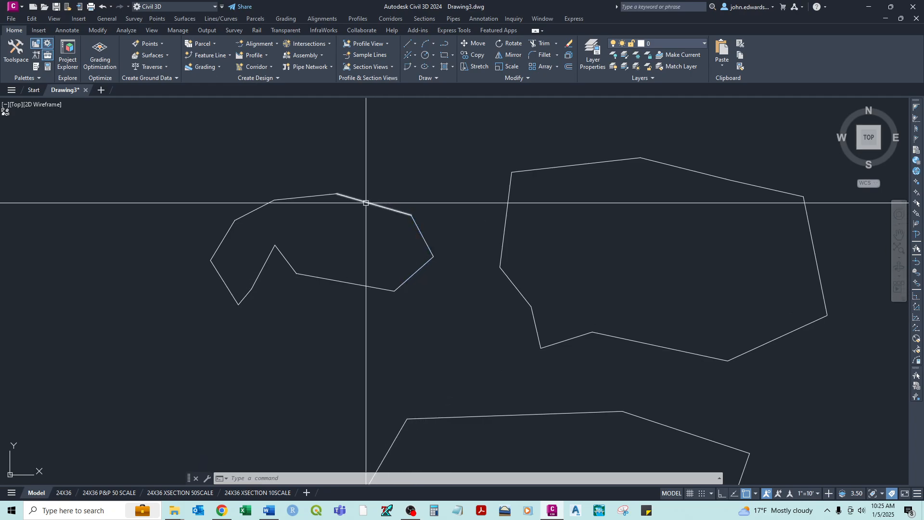
left_click(367, 202)
key("Escape")
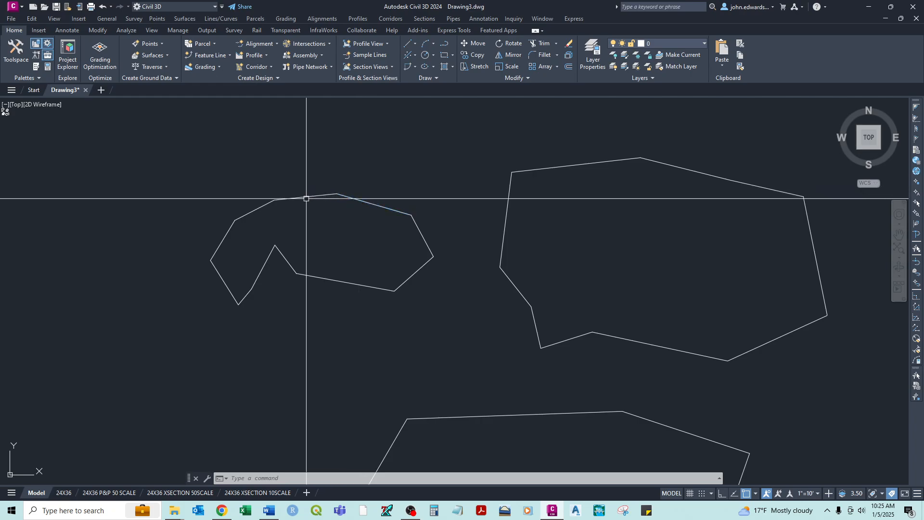
left_click(305, 196)
key("Escape")
left_click(240, 217)
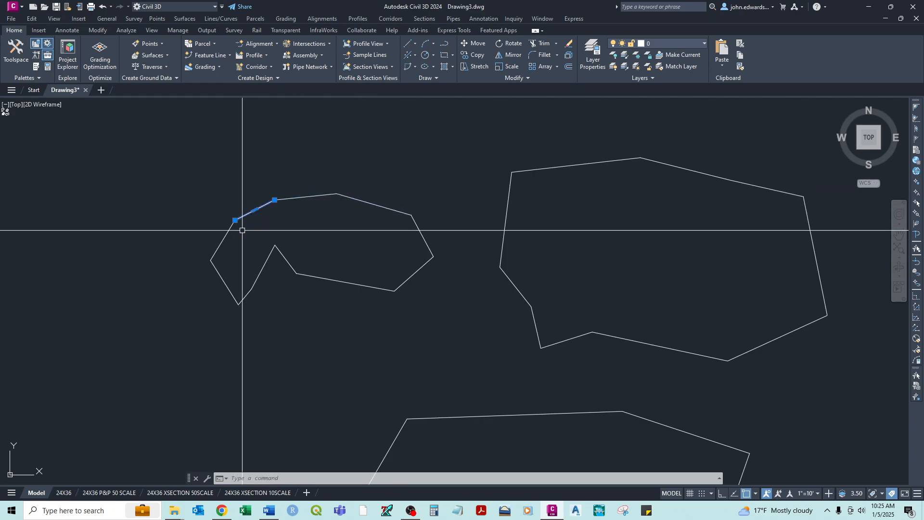
key("Escape")
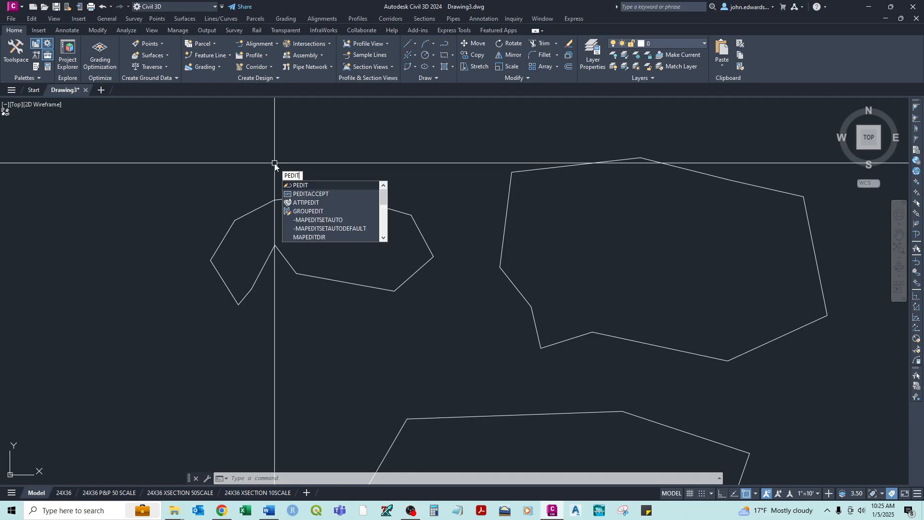
- Use PEDIT with the Multiple option to join all segments of the small outline with a fuzz distance of 0.00
key("Return")
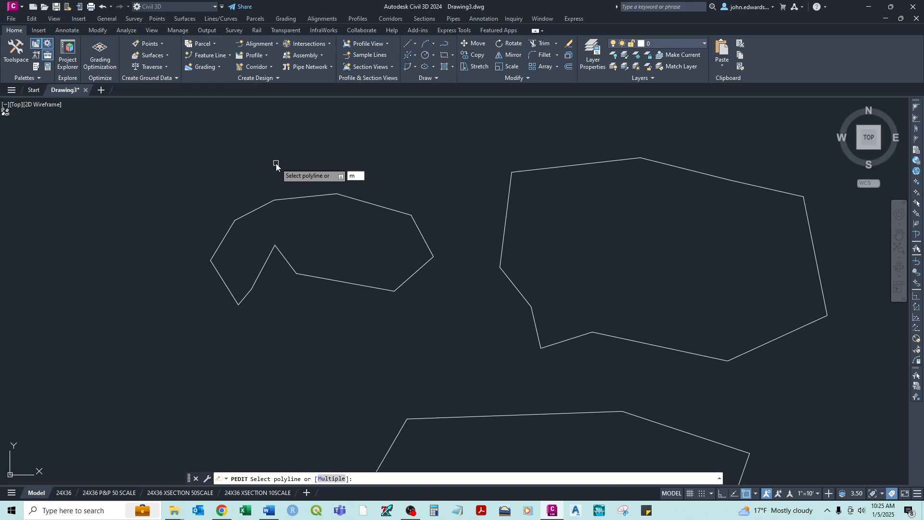
key("Return")
left_click(460, 159)
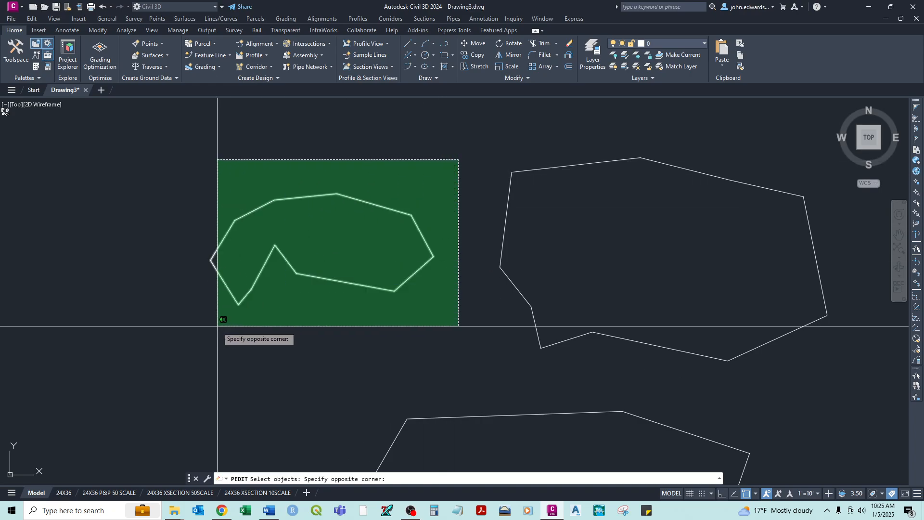
left_click(218, 324)
key("Return")
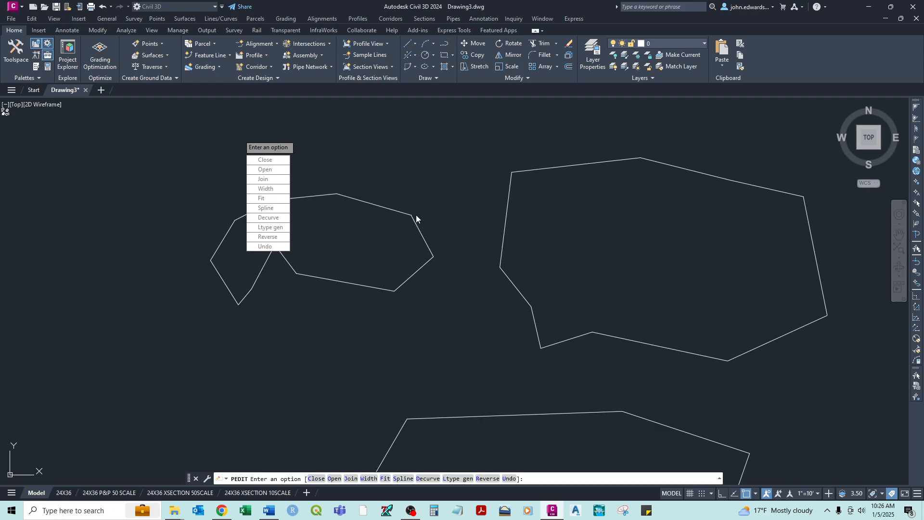
left_click(263, 179)
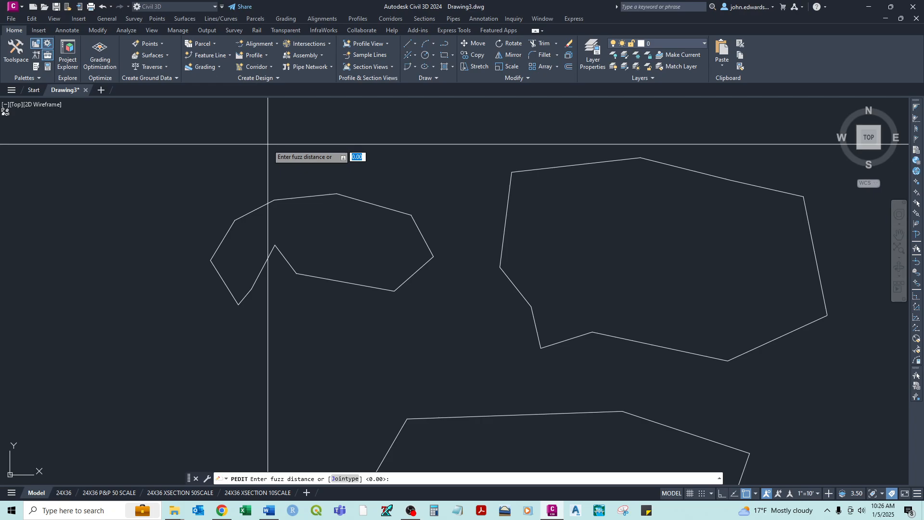
key("Return")
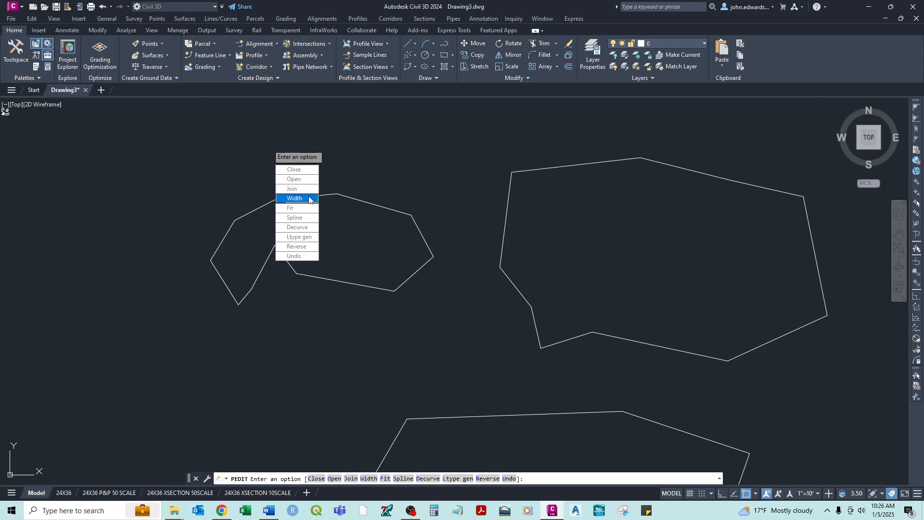
- Finish PEDIT, then grip-stretch the joined small outline's inner notch vertex and the next two vertices to its right downward, clearing the selection
key("Return")
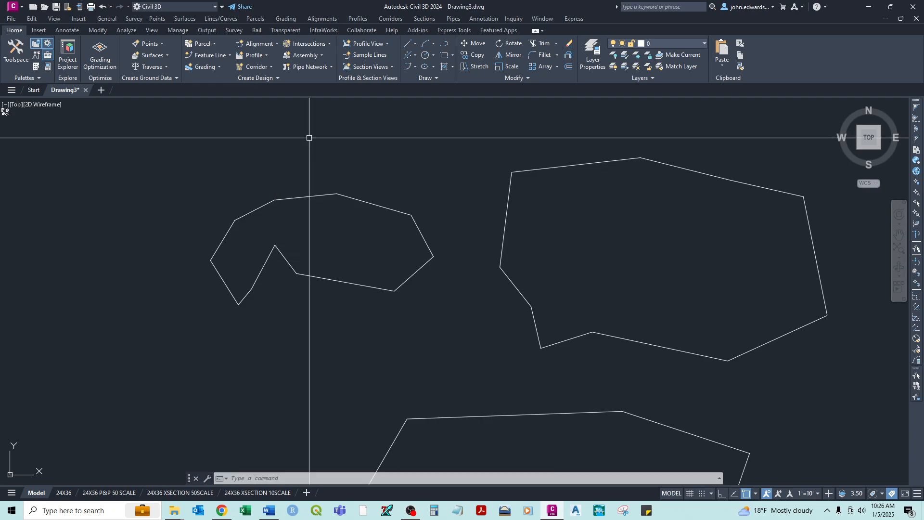
left_click(302, 194)
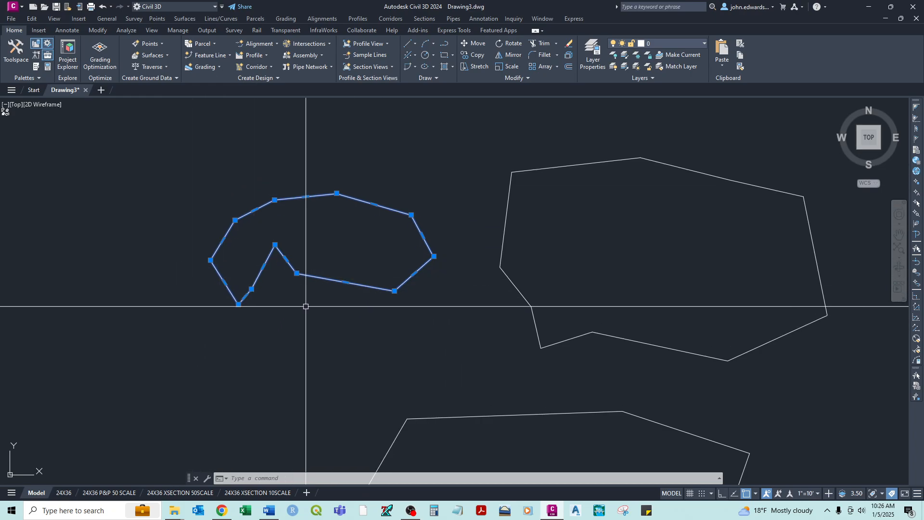
left_click(275, 245)
left_click(278, 330)
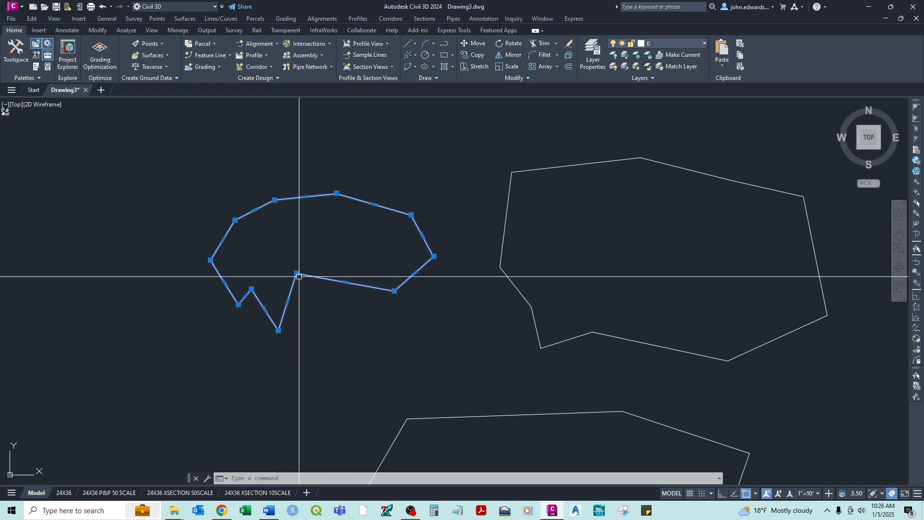
left_click(296, 273)
left_click(326, 314)
left_click(395, 291)
left_click(409, 310)
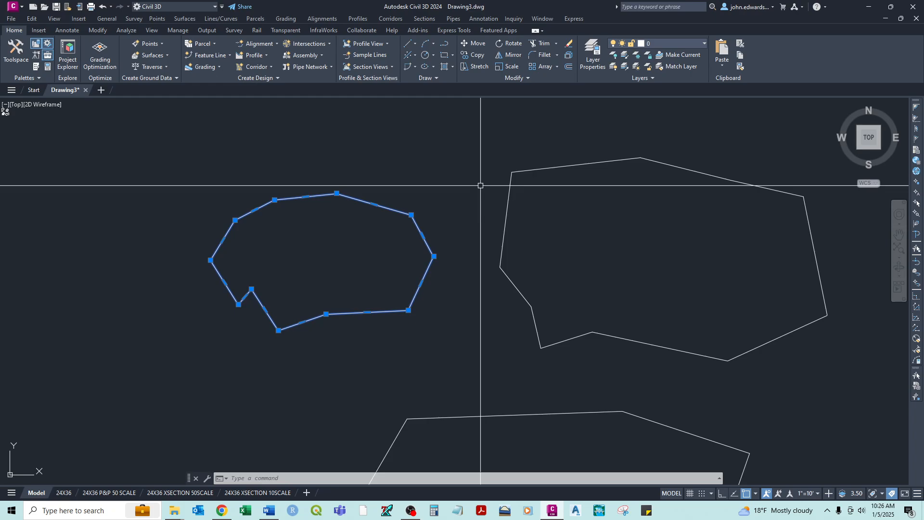
key("Escape")
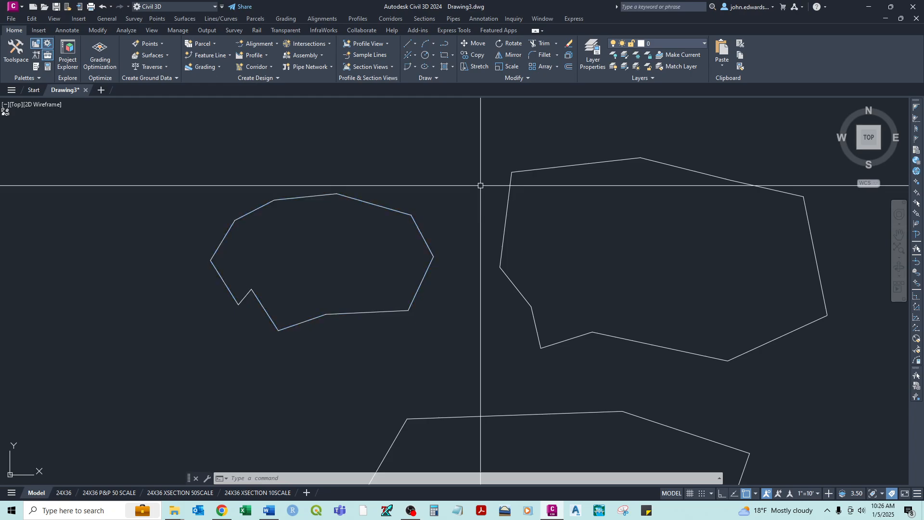
scroll(481, 185, "down", 4)
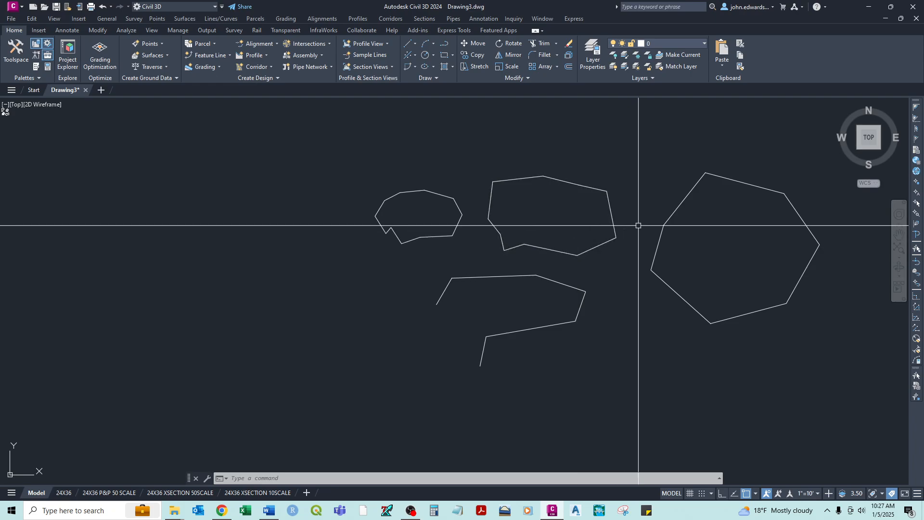
mouse_move(638, 225)
middle_mouse_down()
mouse_move(441, 253)
mouse_move(452, 258)
middle_mouse_up()
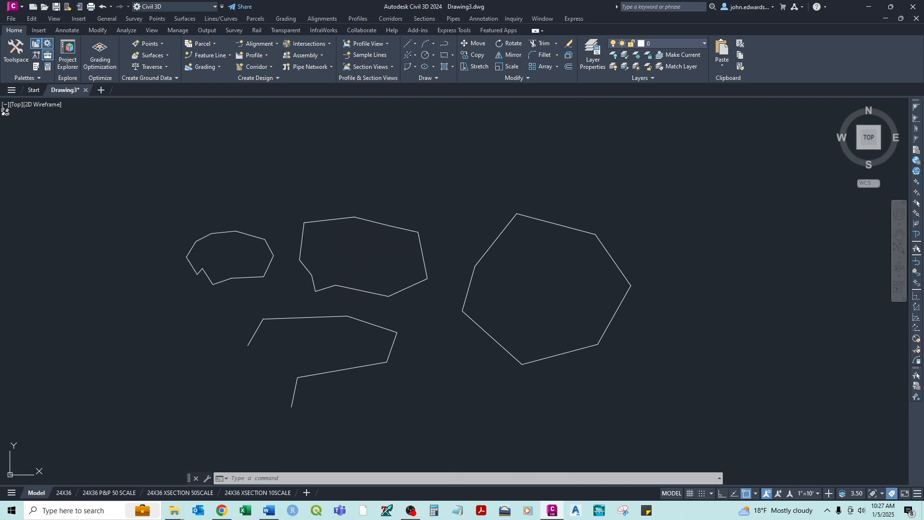